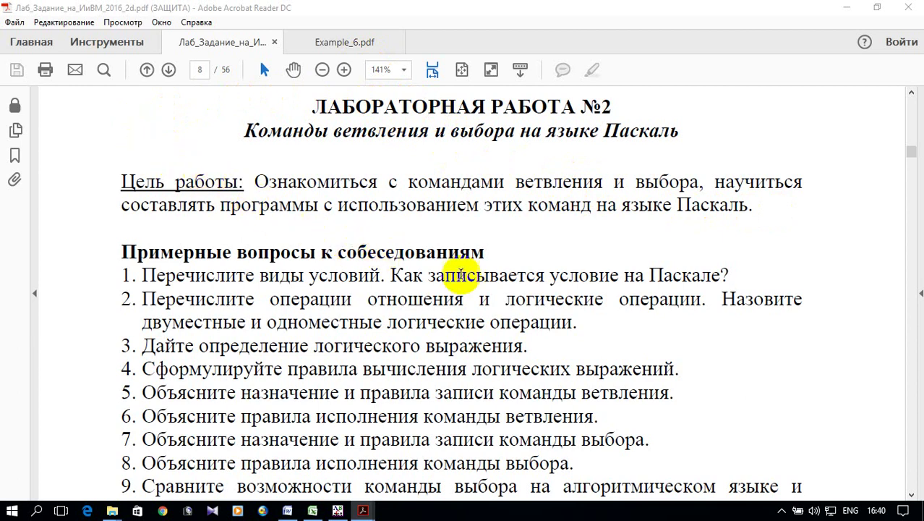
- Show the Example_6.pdf slide with the tools pane hidden and review the piecewise formula for y
{"action": "left_click", "coordinate": [334, 45]}
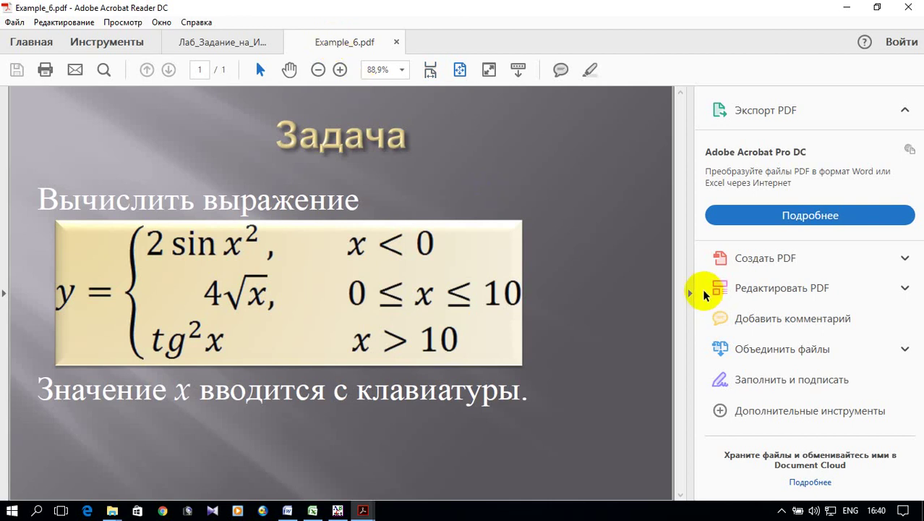
{"action": "left_click", "coordinate": [691, 292]}
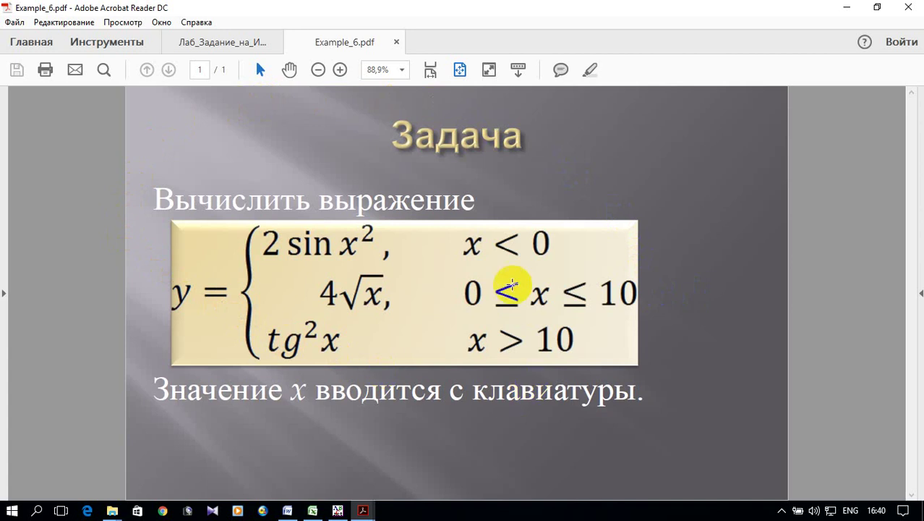
{"action": "left_click", "coordinate": [239, 321]}
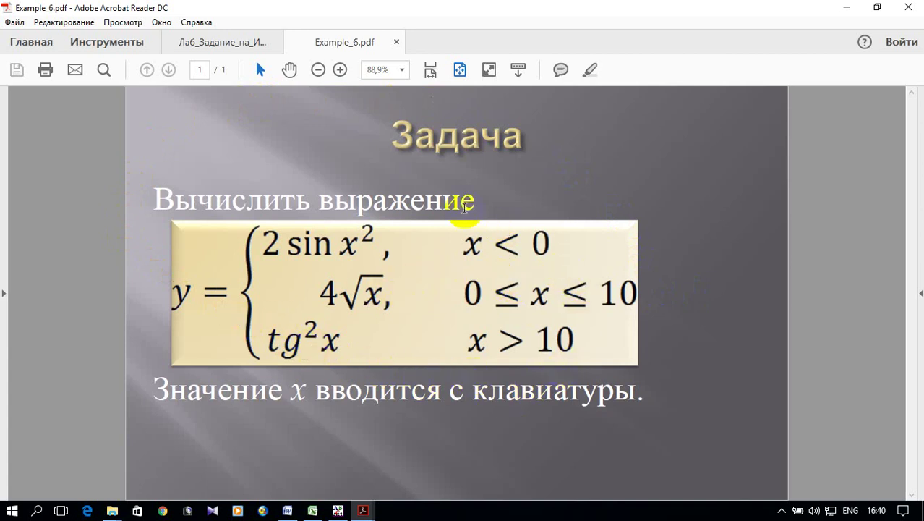
{"action": "left_click", "coordinate": [509, 416]}
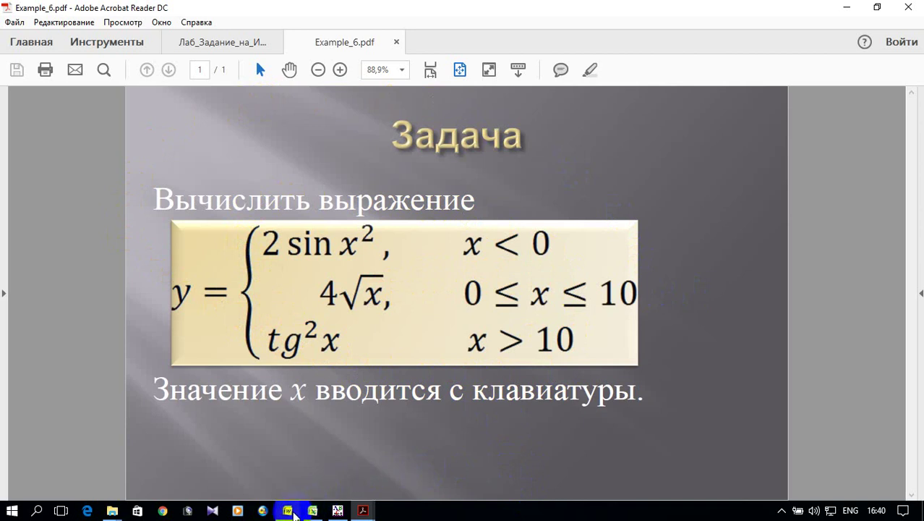
{"action": "mouse_move", "coordinate": [293, 513]}
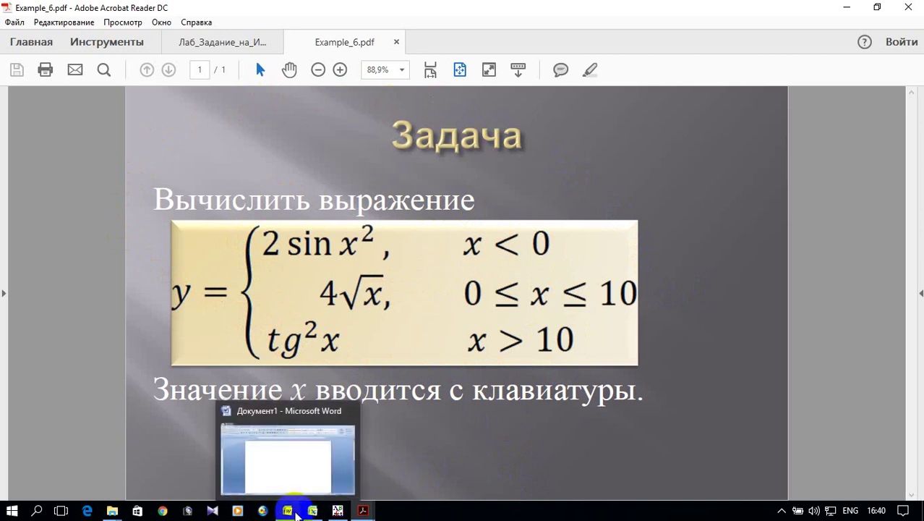
- Start the PascalABC.NET program with the header Program Primer_6;
{"action": "left_click", "coordinate": [337, 512]}
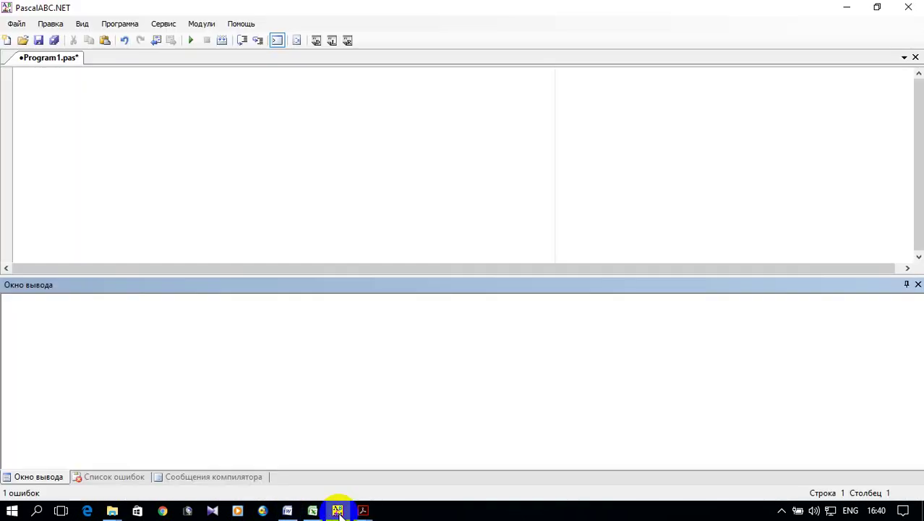
{"action": "left_click", "coordinate": [74, 97]}
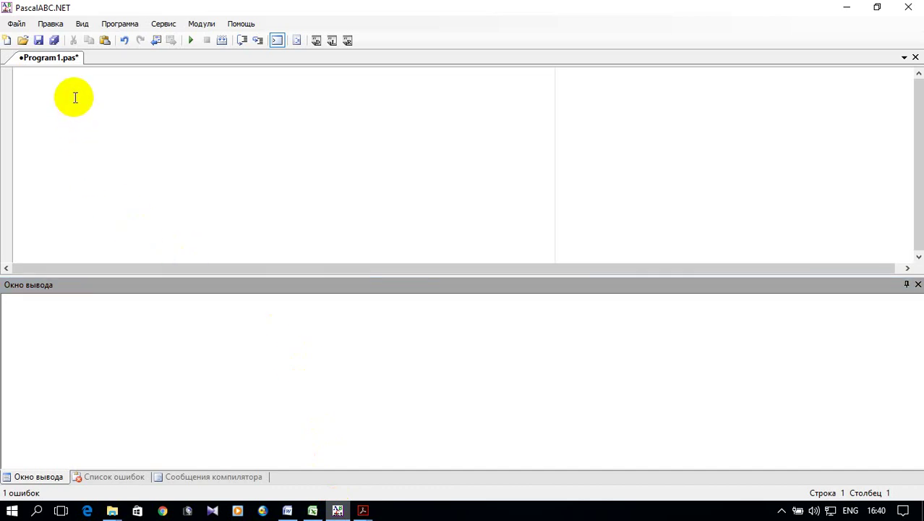
{"action": "type", "text": "P"}
{"action": "type", "text": "rogram "}
{"action": "type", "text": "Primer"}
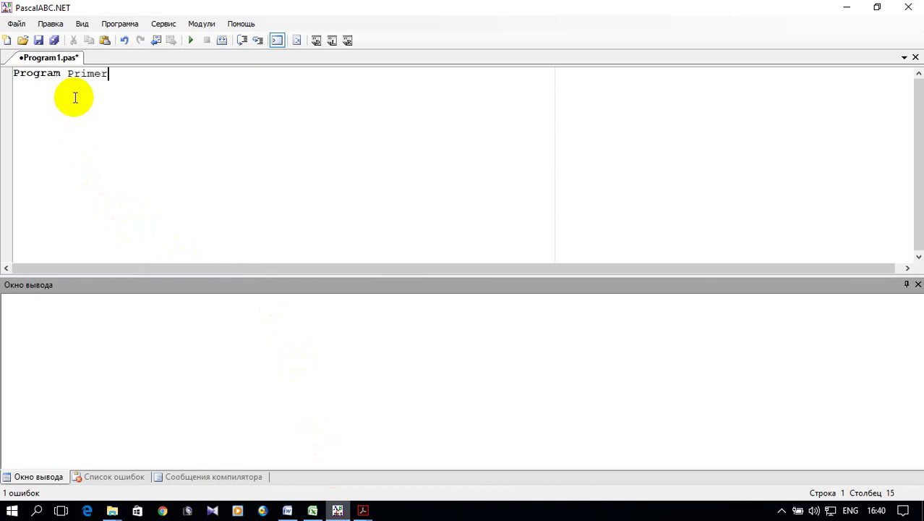
{"action": "type", "text": "_6;"}
{"action": "key", "text": "Return"}
- Declare the variables with var x,y:real;, checking the task slide along the way
{"action": "type", "text": "var "}
{"action": "type", "text": "x,"}
{"action": "type", "text": "y"}
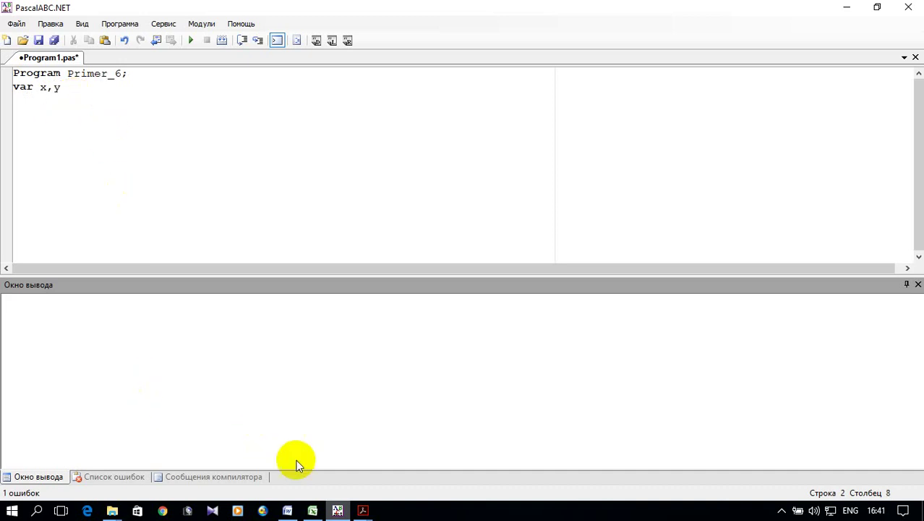
{"action": "mouse_move", "coordinate": [359, 511]}
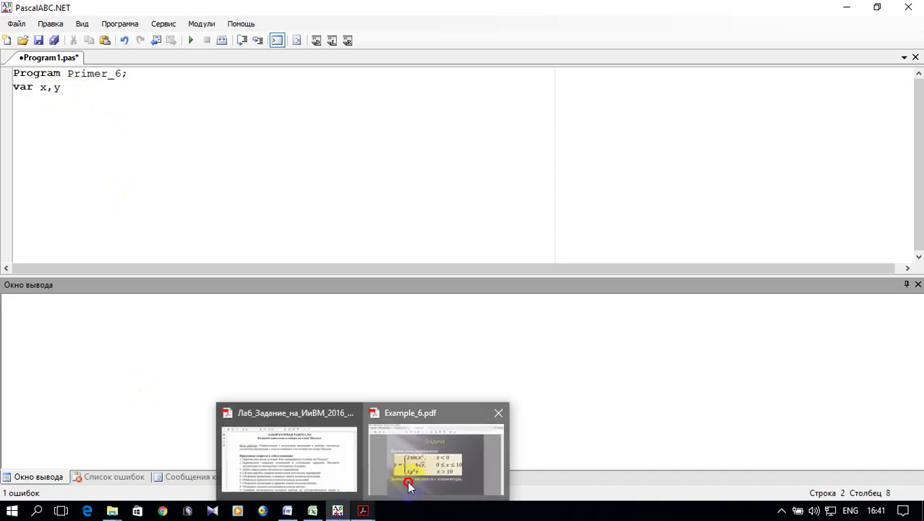
{"action": "left_click", "coordinate": [409, 480]}
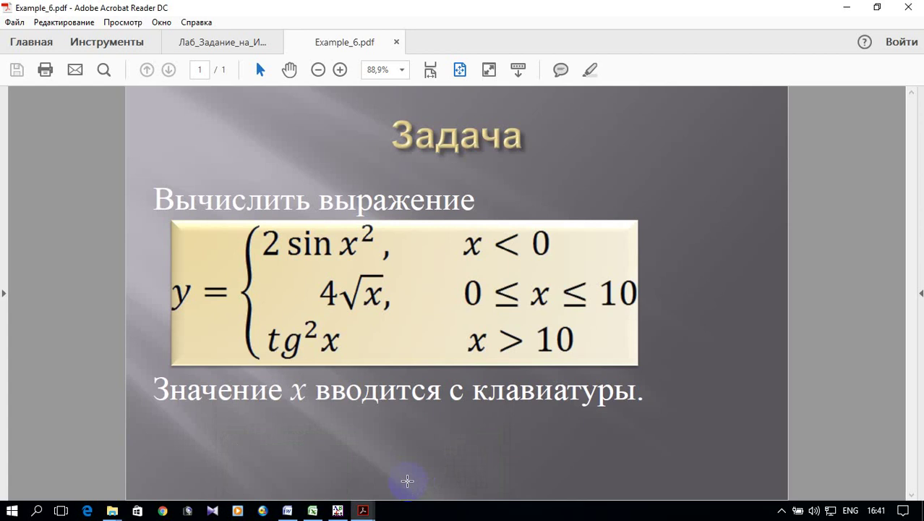
{"action": "left_click", "coordinate": [841, 8]}
{"action": "type", "text": ":real;"}
{"action": "key", "text": "Return"}
- Add begin and end. with an empty line between them for the program body
{"action": "type", "text": "beg"}
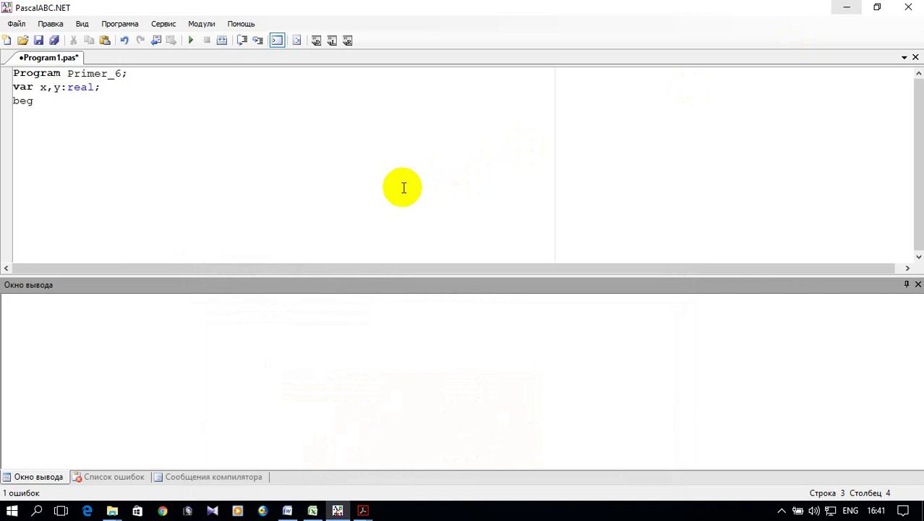
{"action": "type", "text": "in"}
{"action": "key", "text": "Return"}
{"action": "type", "text": "end."}
{"action": "left_click", "coordinate": [72, 99]}
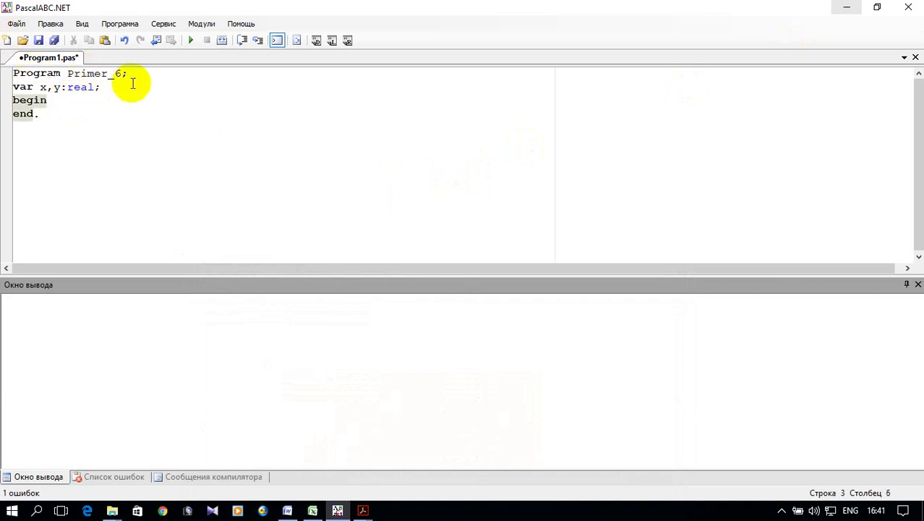
{"action": "key", "text": "Return"}
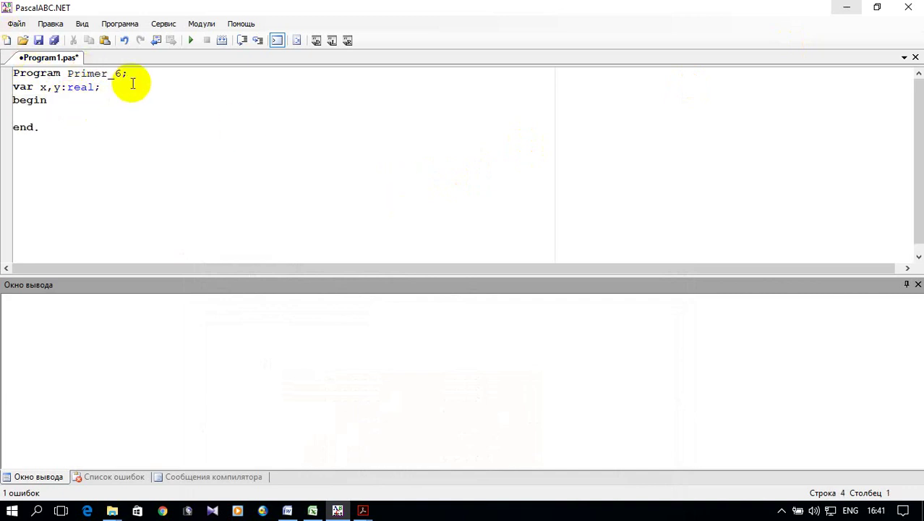
- Write the input lines Write('введите x='); and readln(x);
{"action": "type", "text": "Wri"}
{"action": "type", "text": "te('"}
{"action": "key", "text": "alt+shift"}
{"action": "type", "text": "вв"}
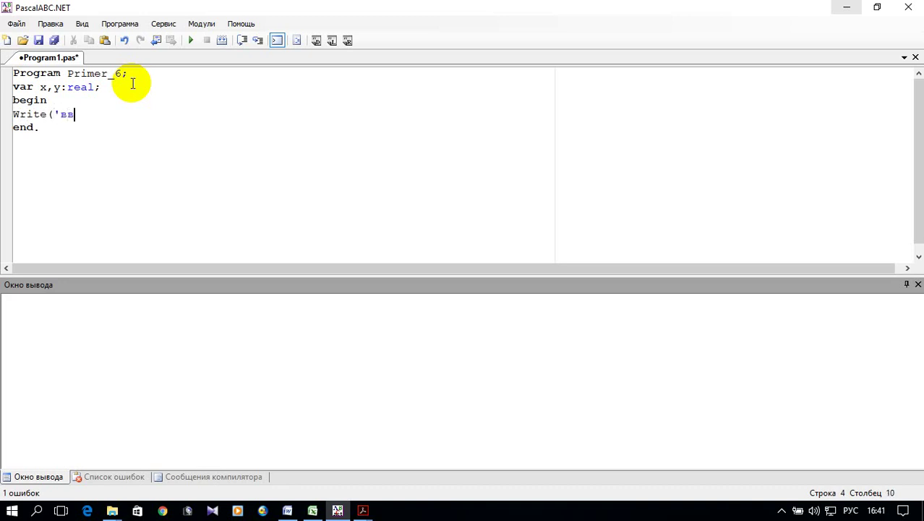
{"action": "type", "text": "едите"}
{"action": "key", "text": "alt+shift"}
{"action": "type", "text": "x='"}
{"action": "type", "text": ");"}
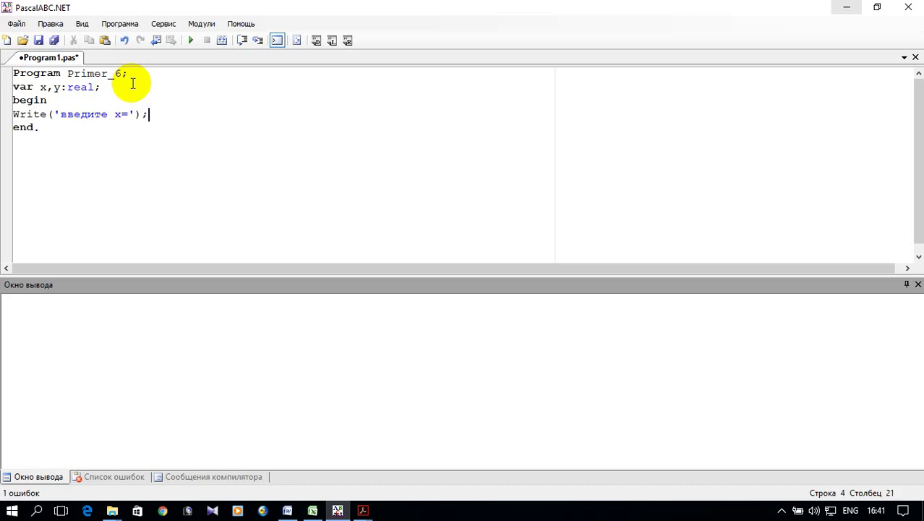
{"action": "key", "text": "Return"}
{"action": "type", "text": "readln"}
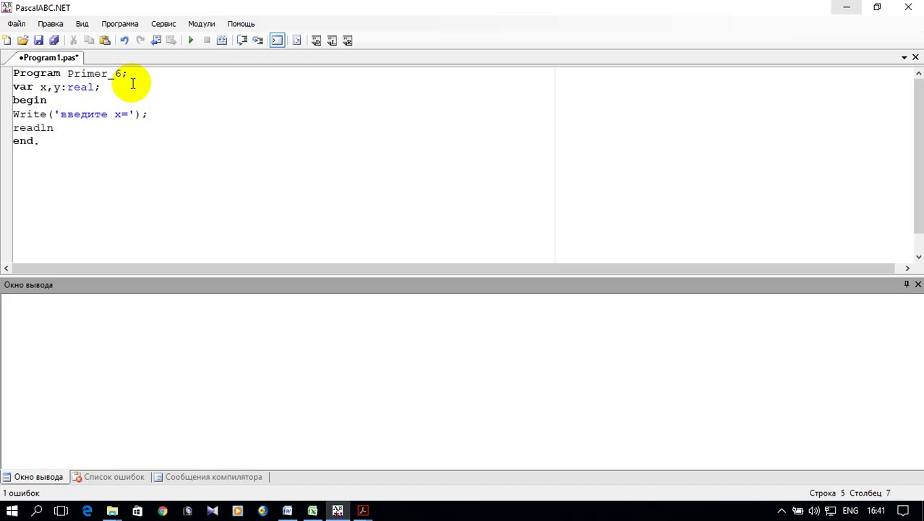
{"action": "type", "text": "("}
{"action": "type", "text": "x);"}
{"action": "key", "text": "Return"}
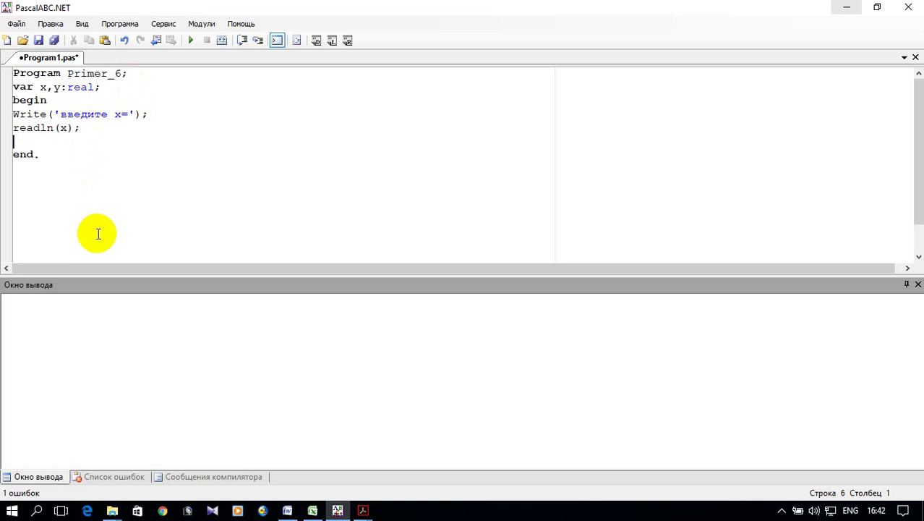
- Check the Example_6.pdf task slide twice before returning to the code
{"action": "left_click", "coordinate": [364, 512]}
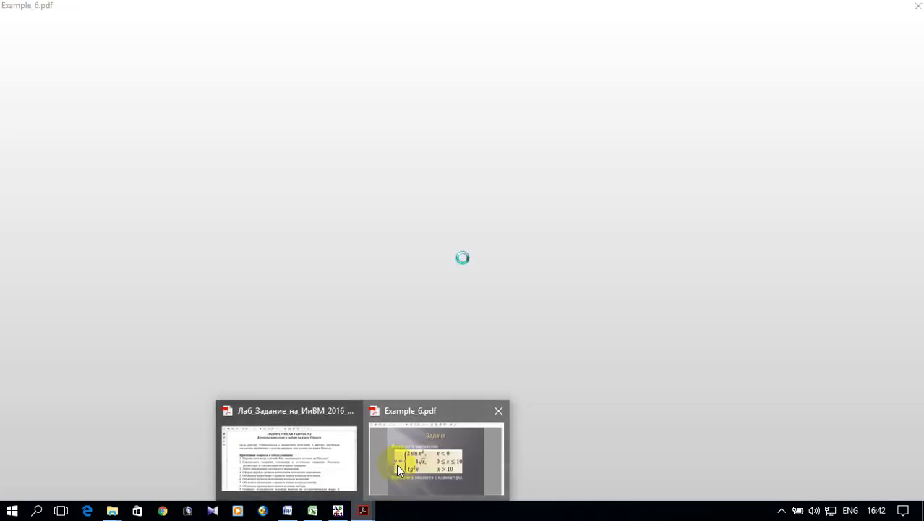
{"action": "left_click", "coordinate": [399, 467]}
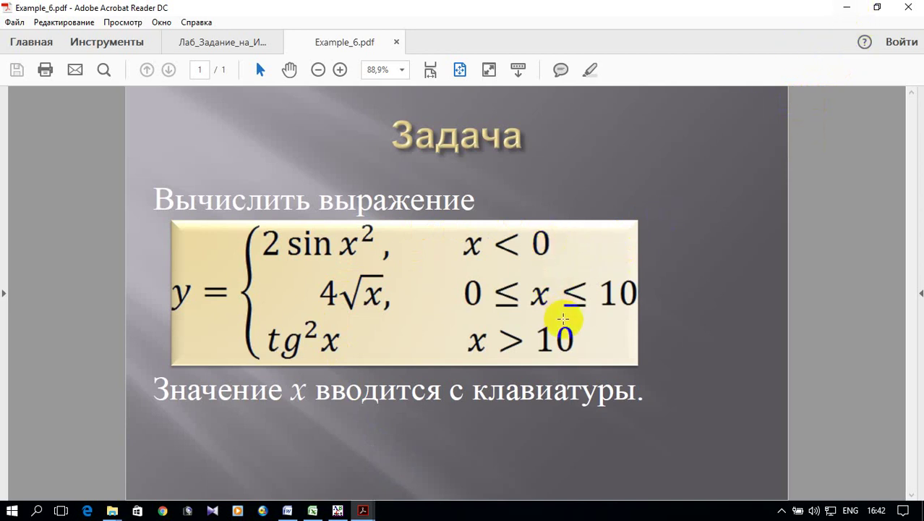
{"action": "left_click", "coordinate": [845, 12]}
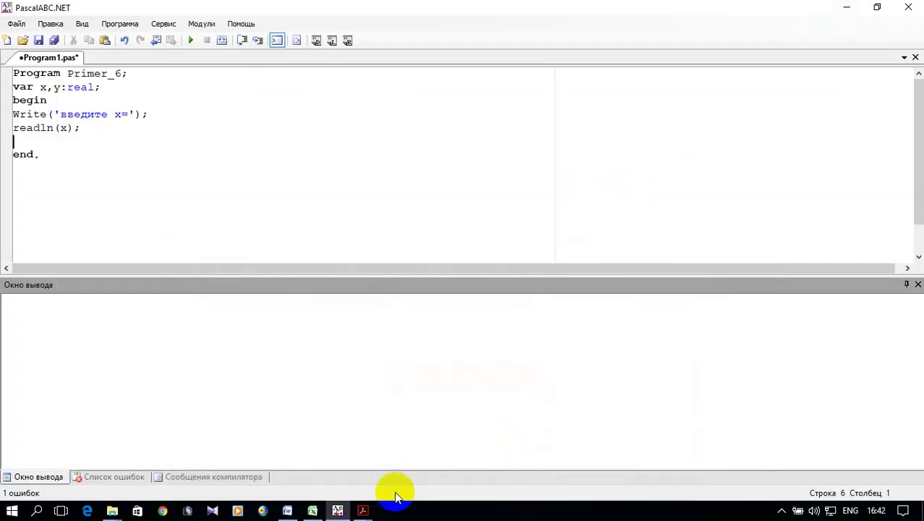
{"action": "left_click", "coordinate": [364, 511]}
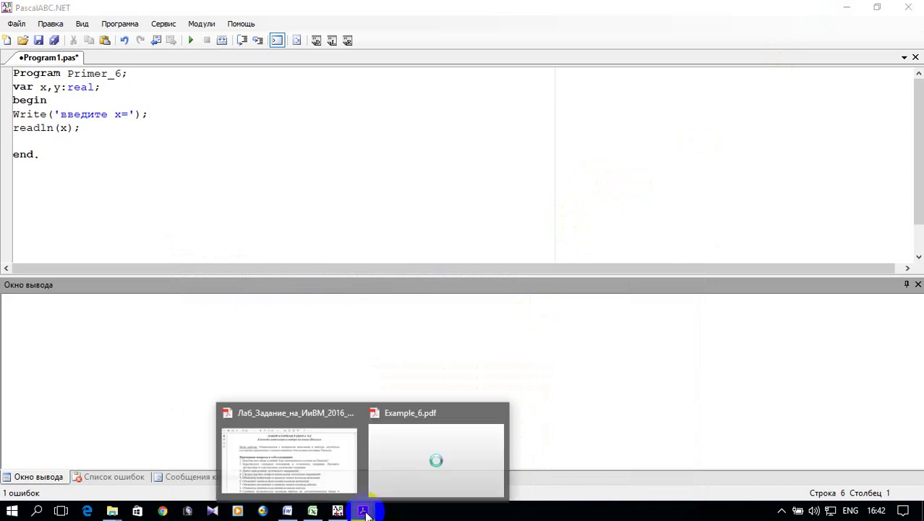
{"action": "left_click", "coordinate": [412, 475]}
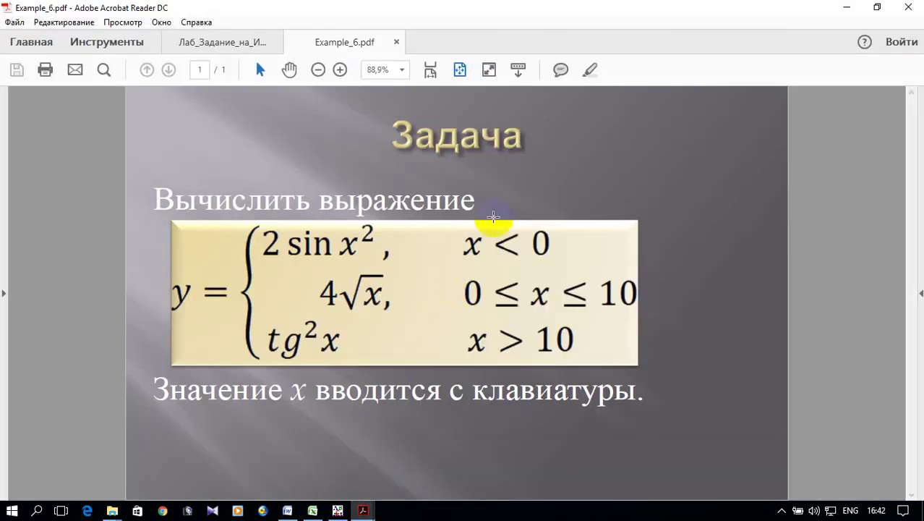
{"action": "left_click", "coordinate": [847, 10]}
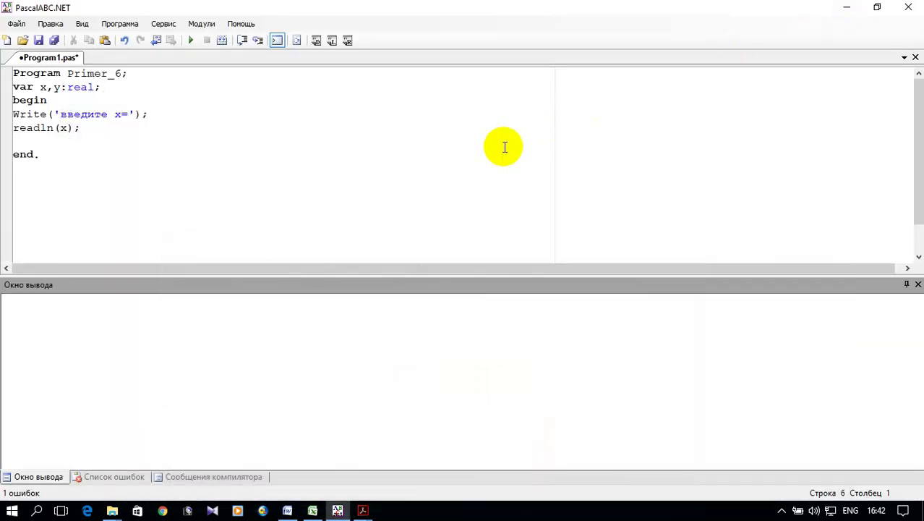
- Write the first branch if x<0 then y:=2*sin(sqr(x)), followed by else if
{"action": "type", "text": "if "}
{"action": "type", "text": "x"}
{"action": "type", "text": "<"}
{"action": "type", "text": "0 then "}
{"action": "type", "text": "y:+"}
{"action": "key", "text": "BackSpace"}
{"action": "type", "text": "="}
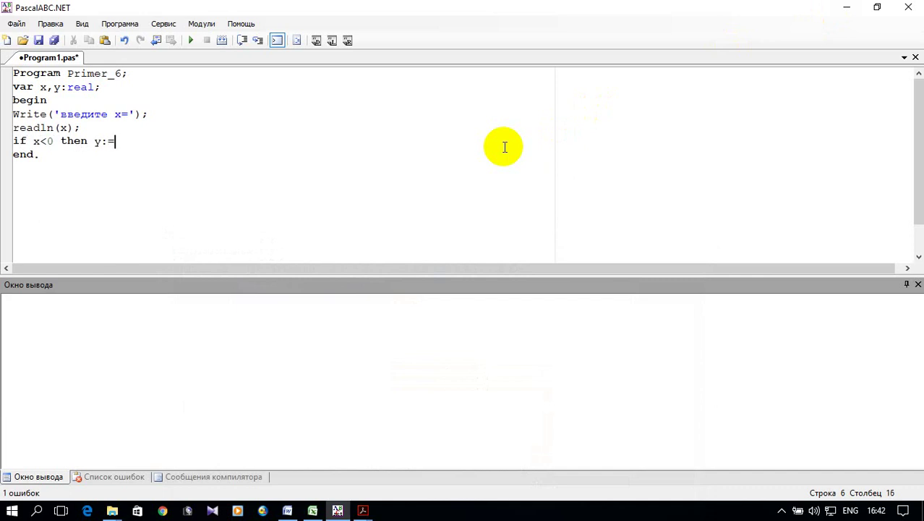
{"action": "type", "text": "2*sin"}
{"action": "type", "text": "(sqr("}
{"action": "type", "text": "x"}
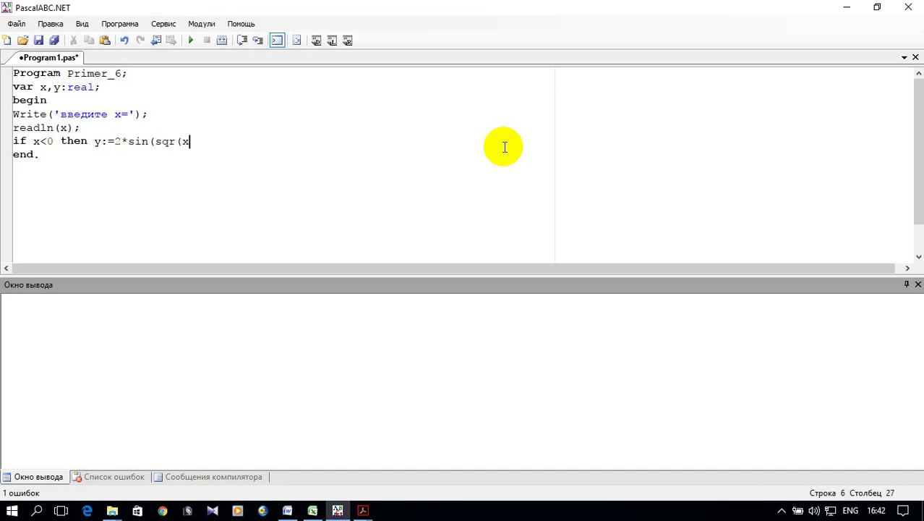
{"action": "type", "text": "))"}
{"action": "left_click", "coordinate": [364, 510]}
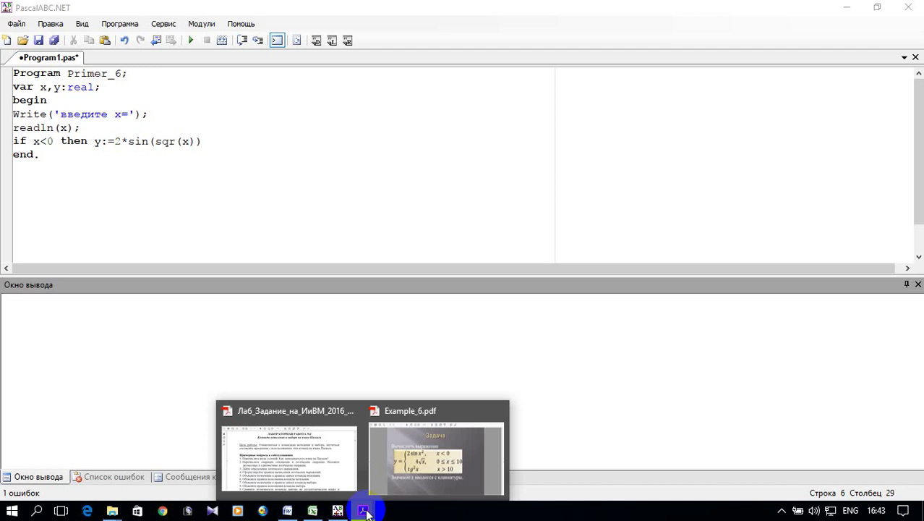
{"action": "mouse_move", "coordinate": [413, 483]}
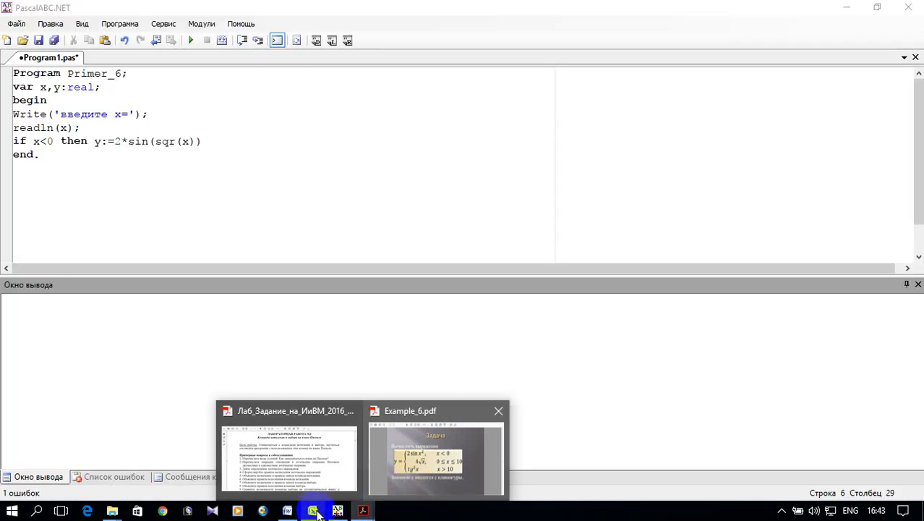
{"action": "left_click", "coordinate": [337, 510]}
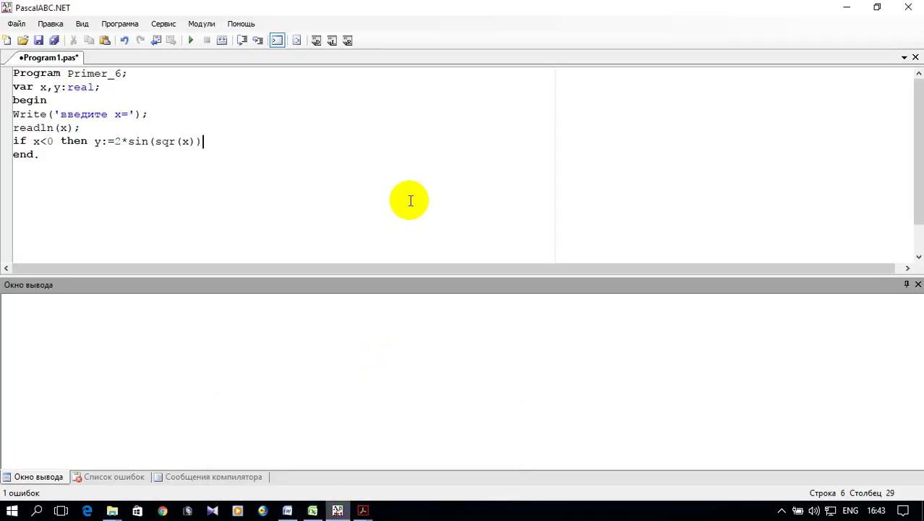
{"action": "type", "text": "else if"}
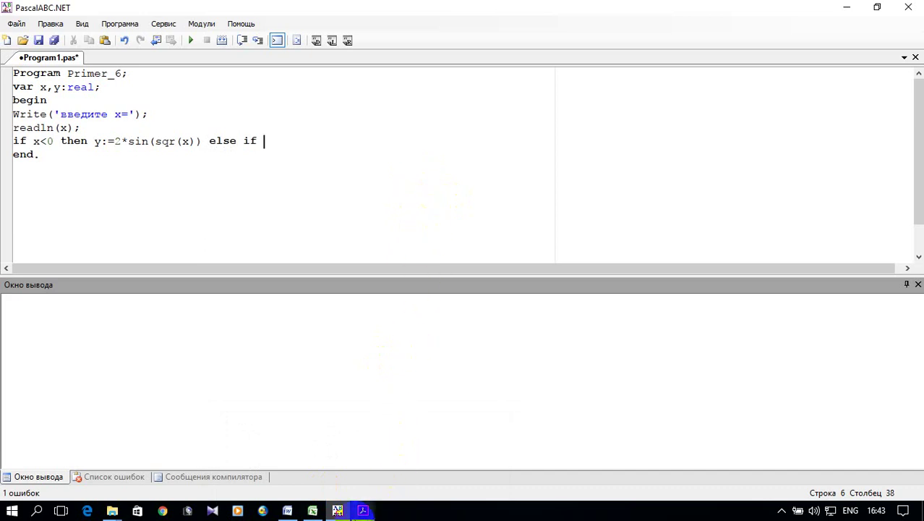
- Add the branch (x>=0)and (x<=10)then y:=4*sqrt(x) else
{"action": "mouse_move", "coordinate": [362, 510]}
{"action": "left_click", "coordinate": [422, 473]}
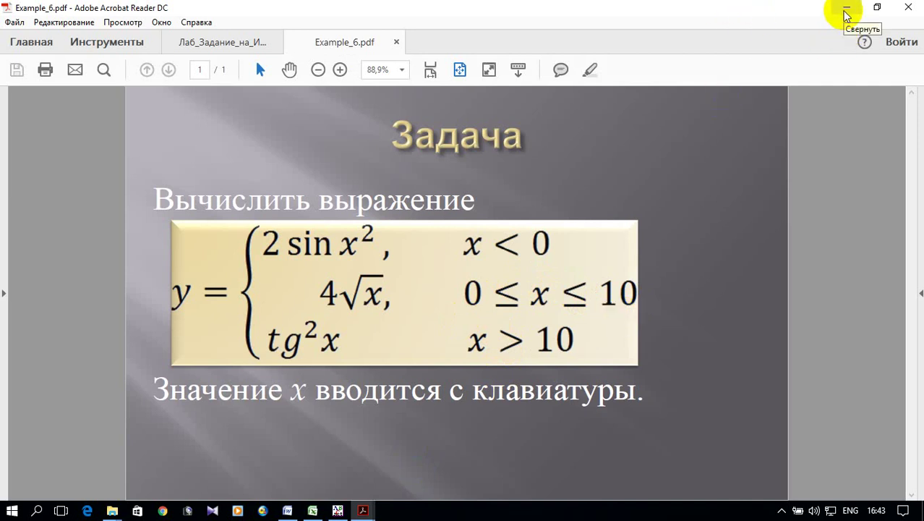
{"action": "left_click", "coordinate": [846, 8]}
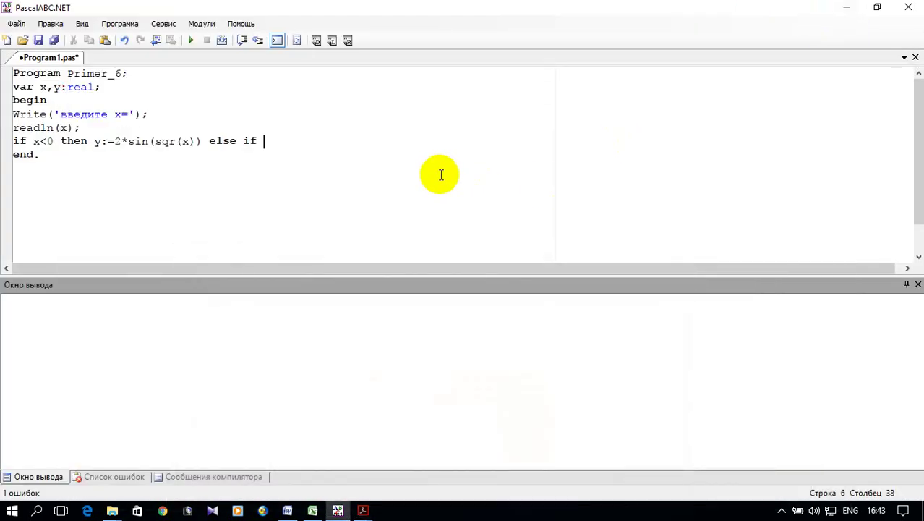
{"action": "type", "text": "("}
{"action": "type", "text": "x"}
{"action": "type", "text": ">=0"}
{"action": "type", "text": ")and"}
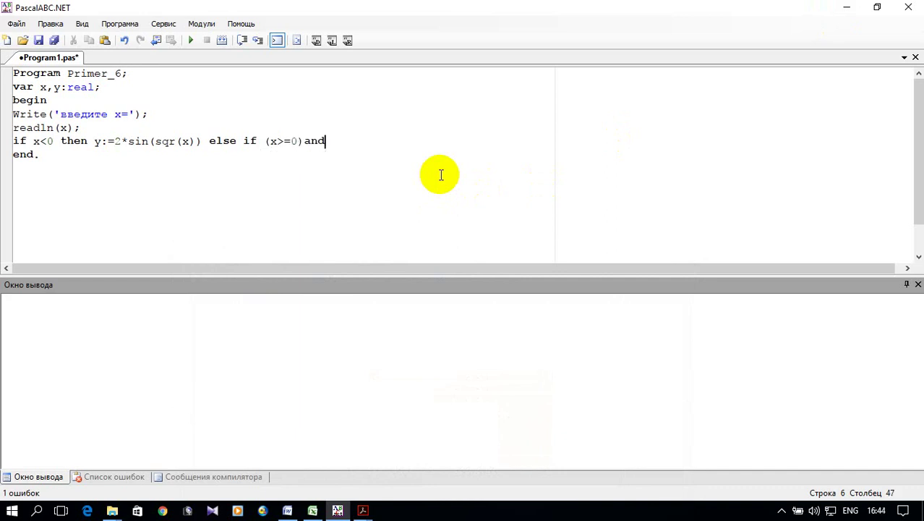
{"action": "type", "text": " (x<=10)"}
{"action": "type", "text": "then"}
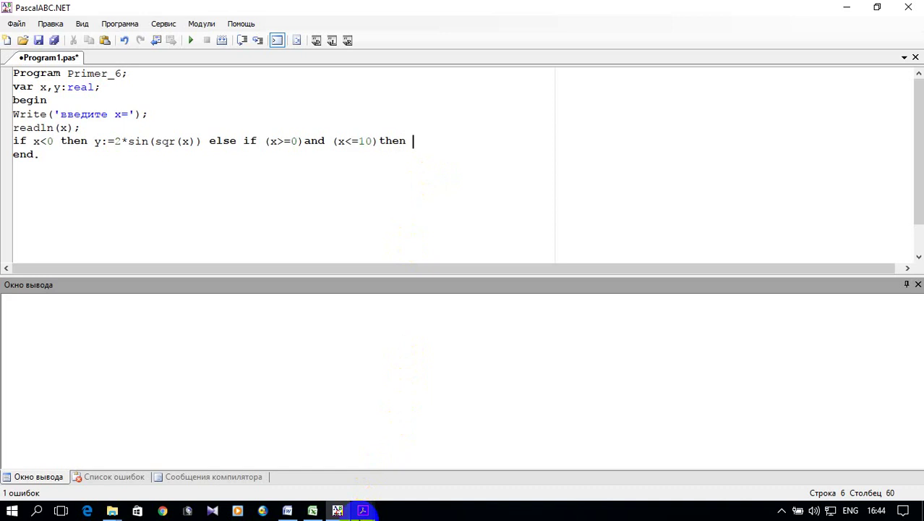
{"action": "left_click", "coordinate": [363, 510]}
{"action": "mouse_move", "coordinate": [392, 479]}
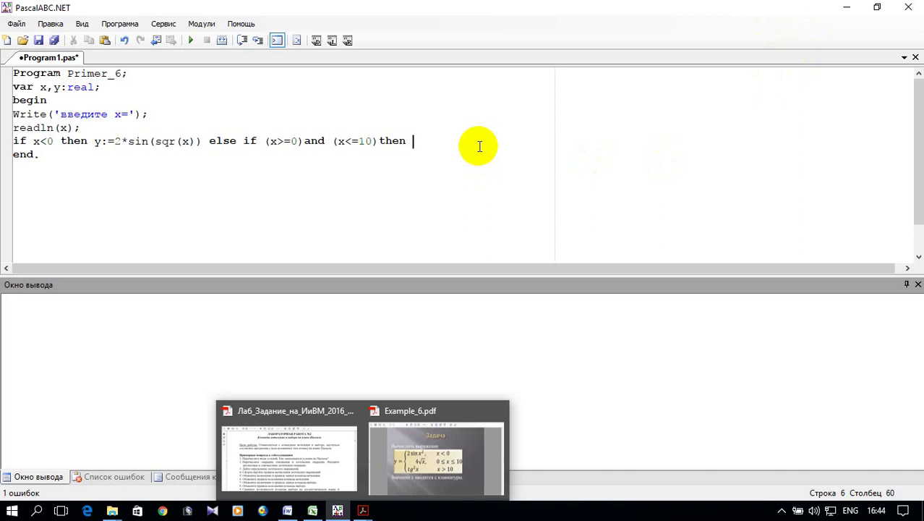
{"action": "type", "text": "y:=4"}
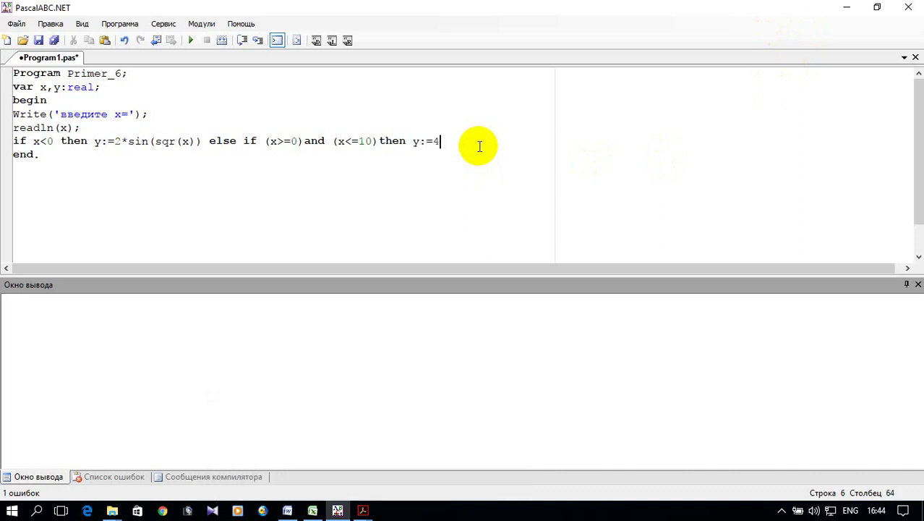
{"action": "type", "text": "*sqrt(x)"}
{"action": "type", "text": " else"}
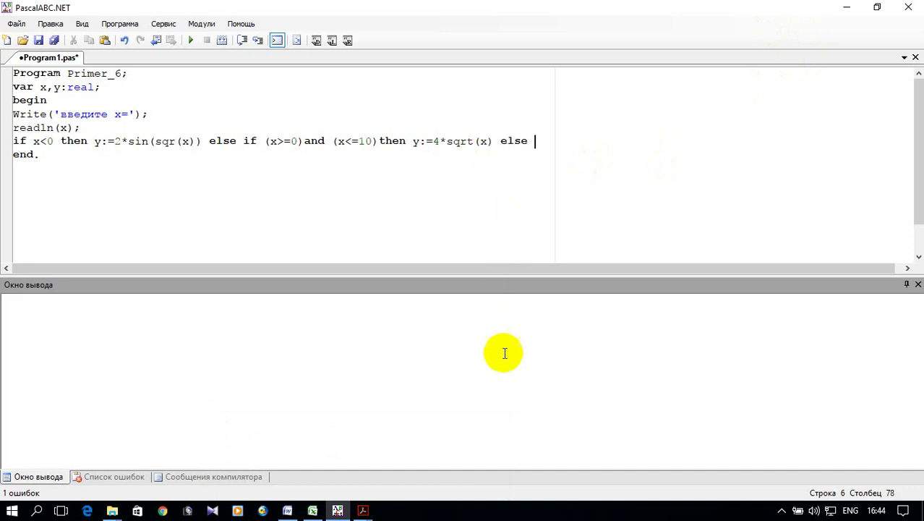
- After rechecking the task slide, append if x>10 then to line 6
{"action": "mouse_move", "coordinate": [360, 512]}
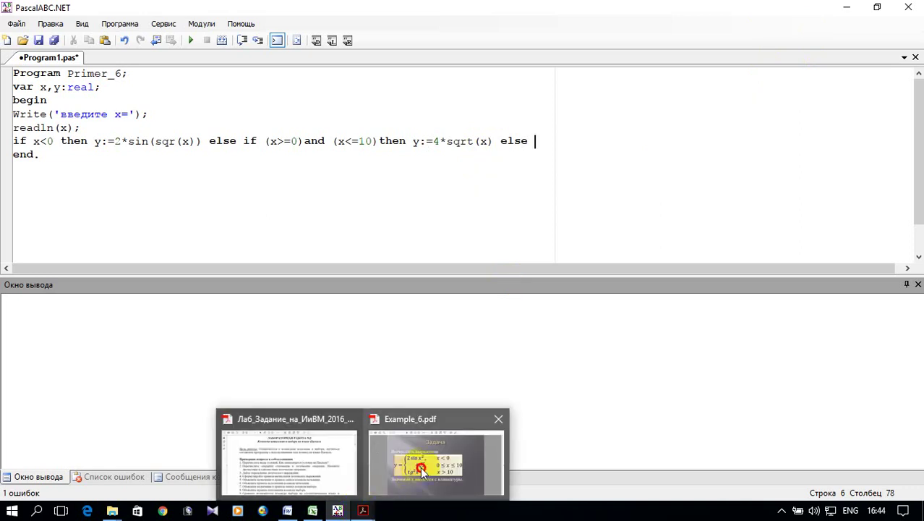
{"action": "left_click", "coordinate": [413, 466]}
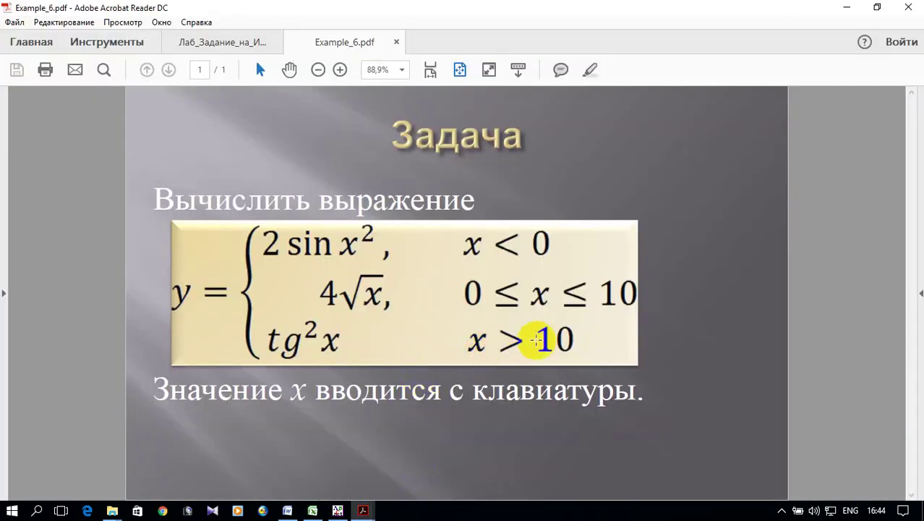
{"action": "left_click", "coordinate": [846, 7]}
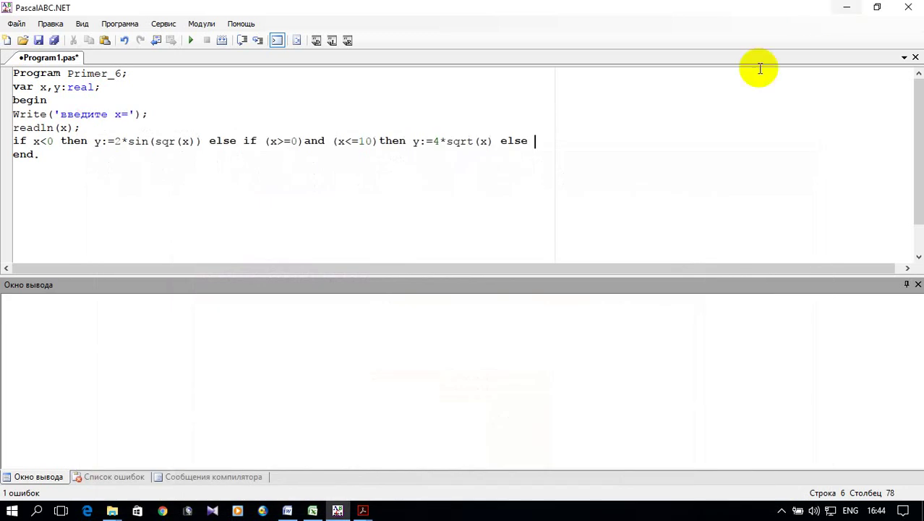
{"action": "type", "text": "if x"}
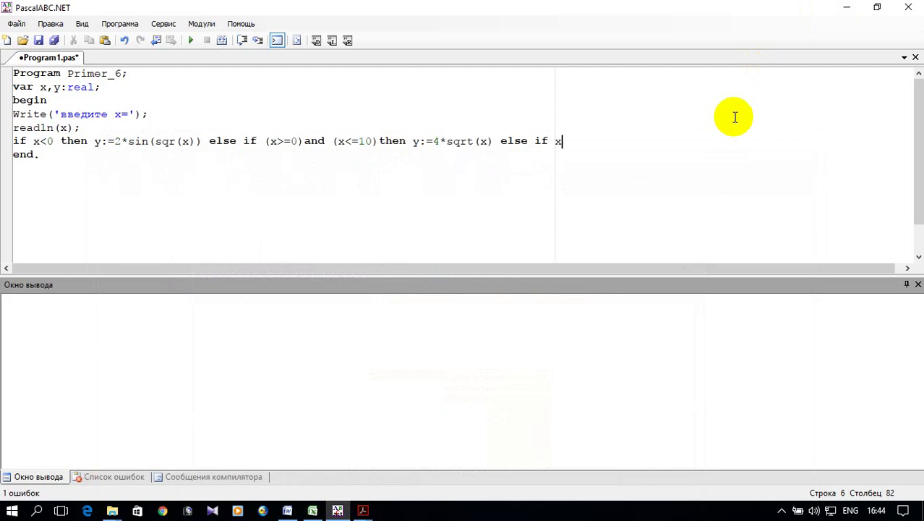
{"action": "type", "text": ">1"}
{"action": "type", "text": "0 then"}
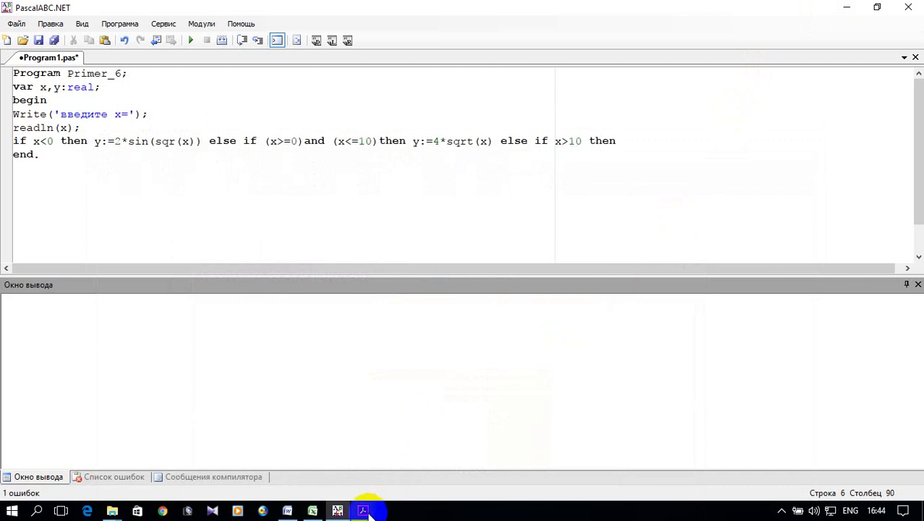
{"action": "mouse_move", "coordinate": [369, 510]}
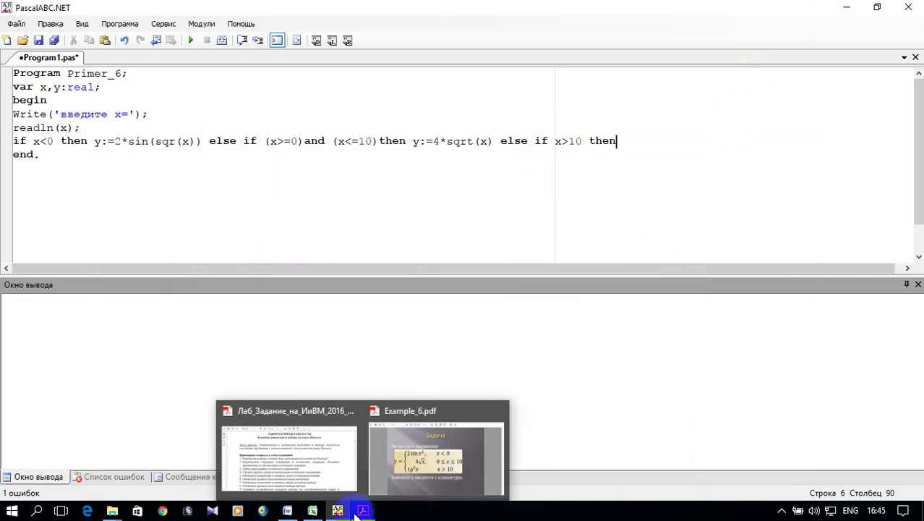
{"action": "left_click", "coordinate": [558, 127]}
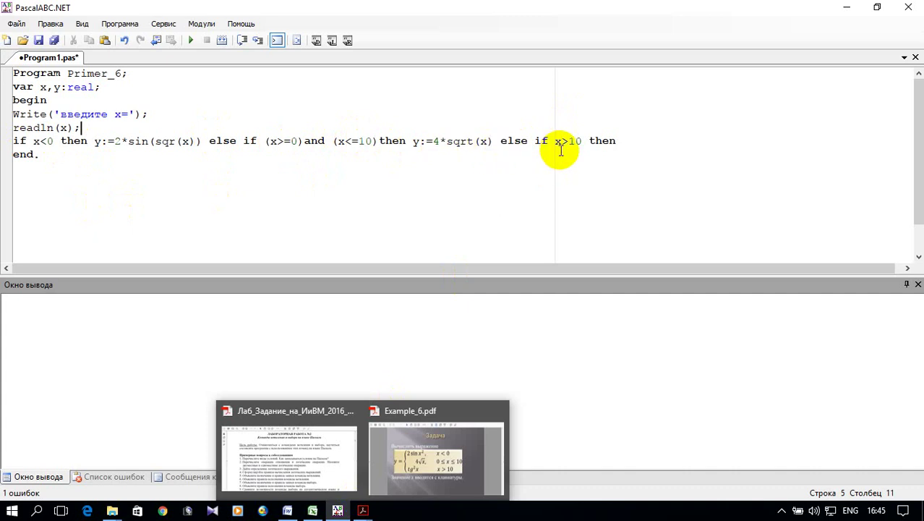
- Replace 'if x>10 then' with y:=sqr(sin(x)/cos(x)) as the final else branch
{"action": "left_click_drag", "start_coordinate": [534, 141], "coordinate": [621, 140]}
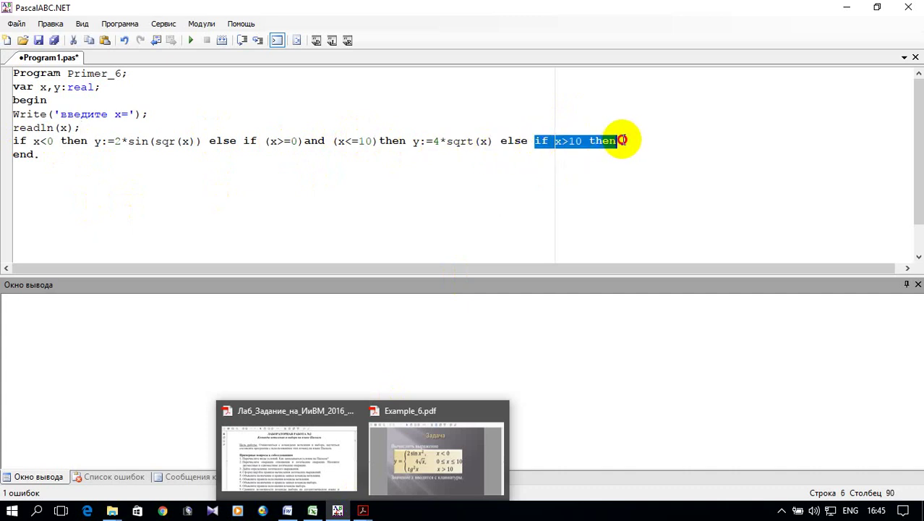
{"action": "key", "text": "Delete"}
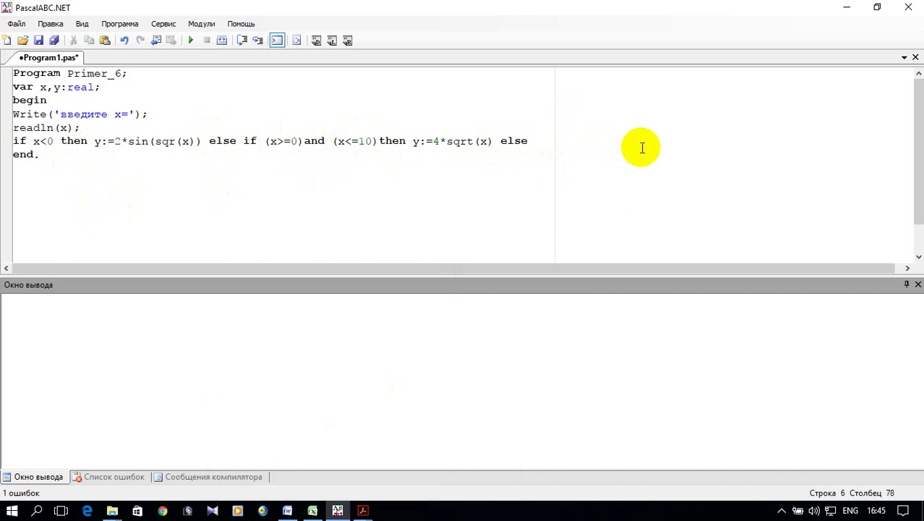
{"action": "type", "text": "y"}
{"action": "type", "text": ":="}
{"action": "type", "text": "sin"}
{"action": "type", "text": "(x"}
{"action": "type", "text": ")/cos(x))"}
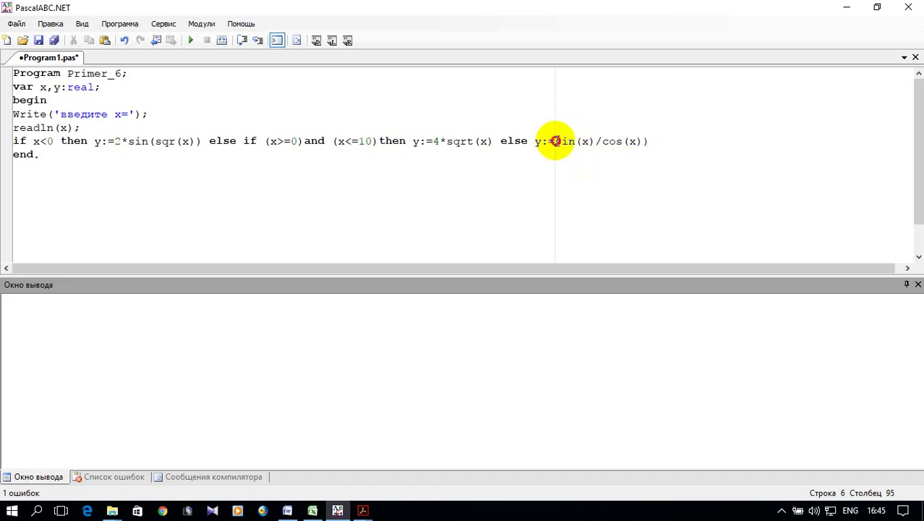
{"action": "left_click", "coordinate": [556, 141]}
{"action": "type", "text": "sqr(s"}
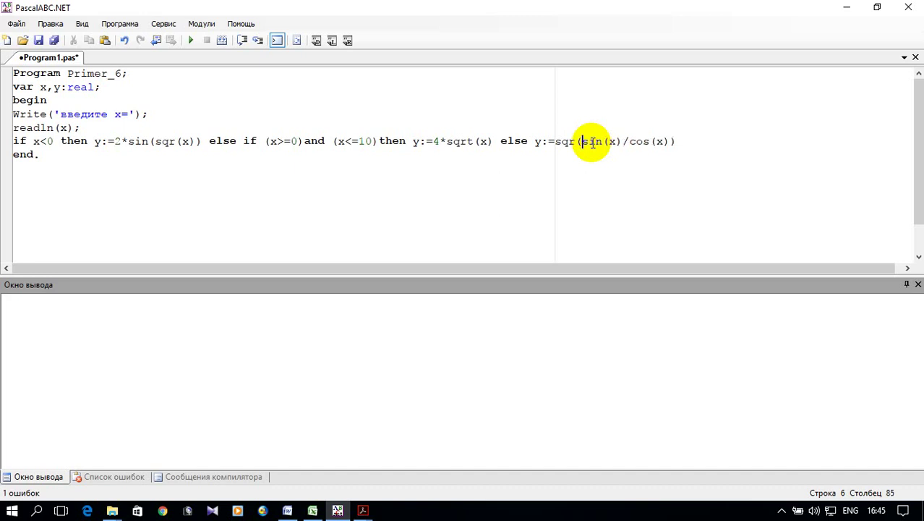
{"action": "left_click", "coordinate": [679, 141]}
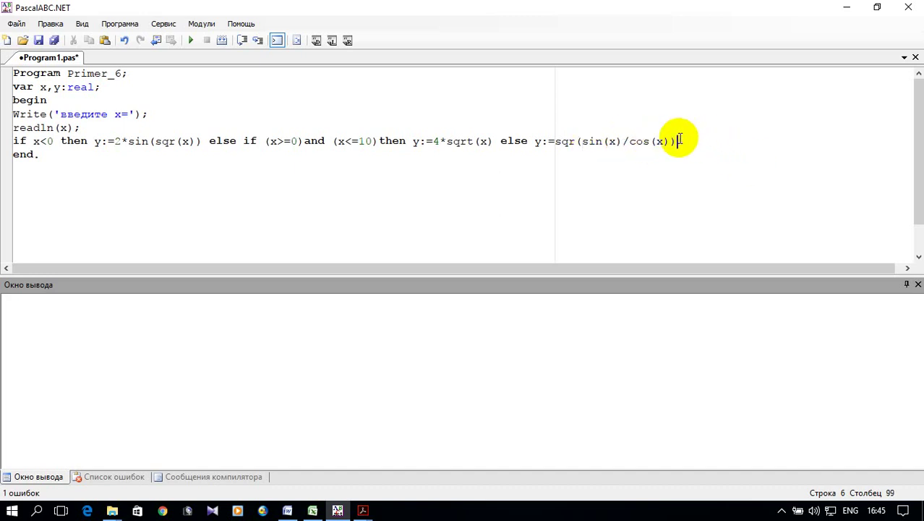
{"action": "type", "text": ";"}
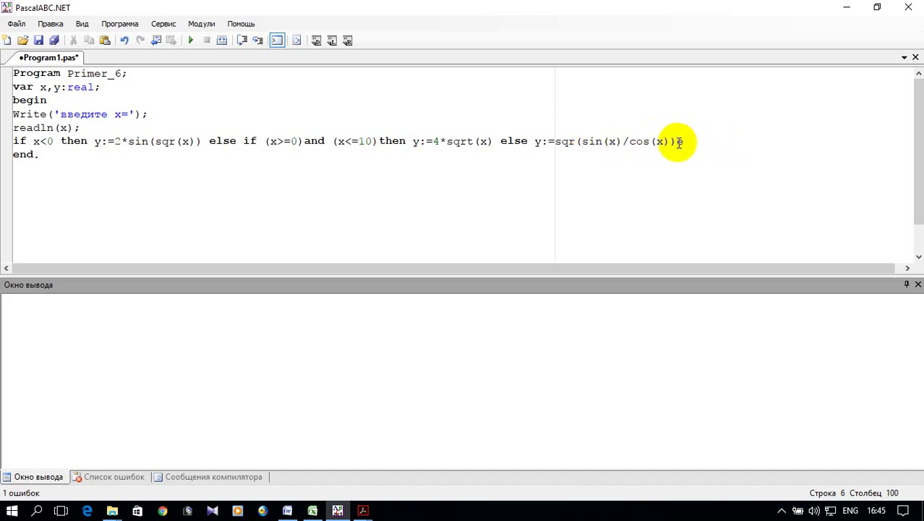
{"action": "key", "text": "BackSpace"}
- End line 6 with a semicolon and add Writeln('y=',y:6:2) on a new line
{"action": "type", "text": ";"}
{"action": "key", "text": "Return"}
{"action": "type", "text": "Write"}
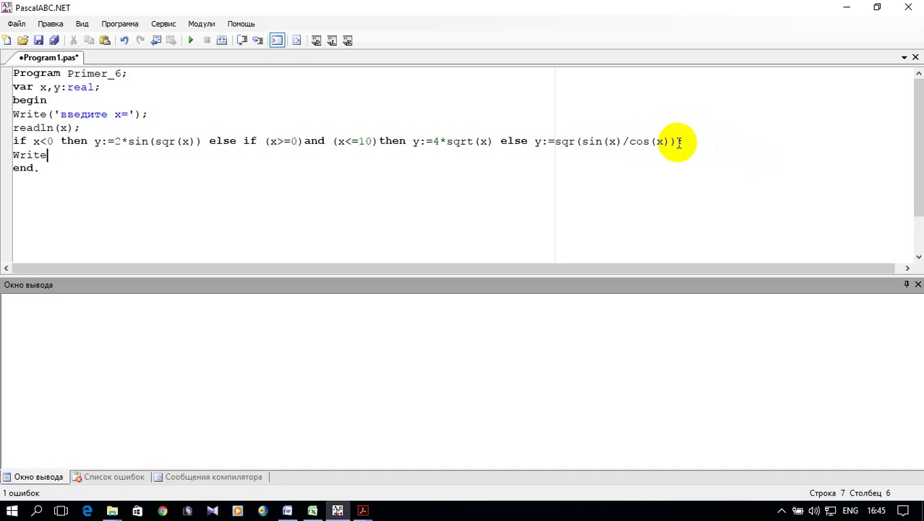
{"action": "type", "text": "ln"}
{"action": "type", "text": "('"}
{"action": "type", "text": "y=',"}
{"action": "type", "text": "y"}
{"action": "type", "text": ":6:2"}
{"action": "type", "text": ")"}
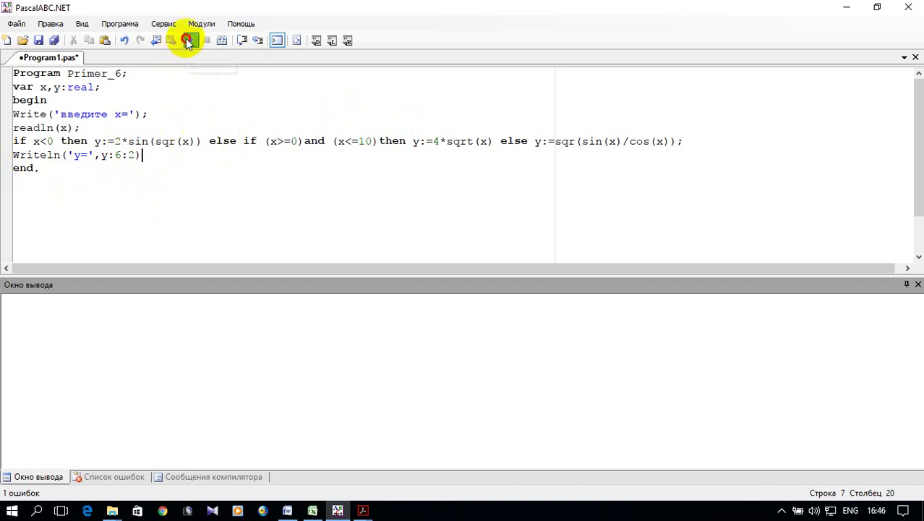
- Run Primer_6 with x=-1, 2 and 11, getting y=1.68, 5.66 and 51053.79
{"action": "left_click", "coordinate": [189, 41]}
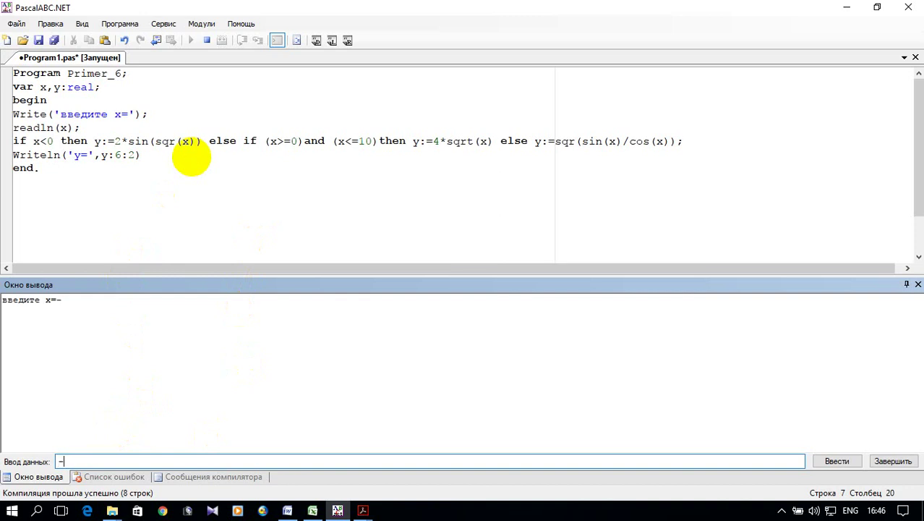
{"action": "type", "text": "-1"}
{"action": "key", "text": "Return"}
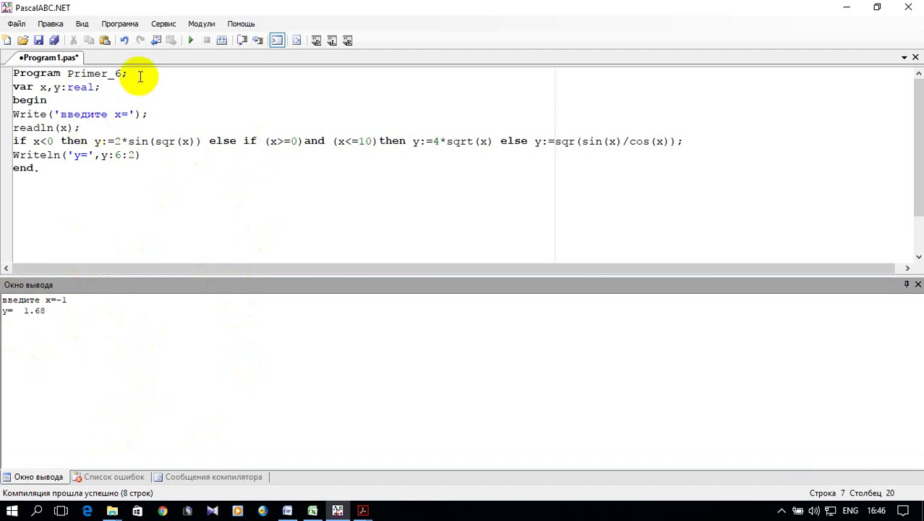
{"action": "left_click", "coordinate": [192, 42]}
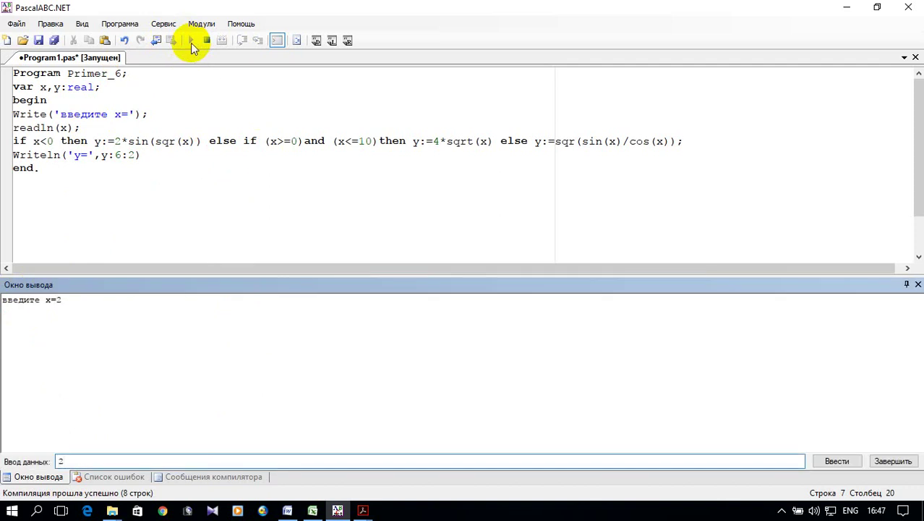
{"action": "key", "text": "Return"}
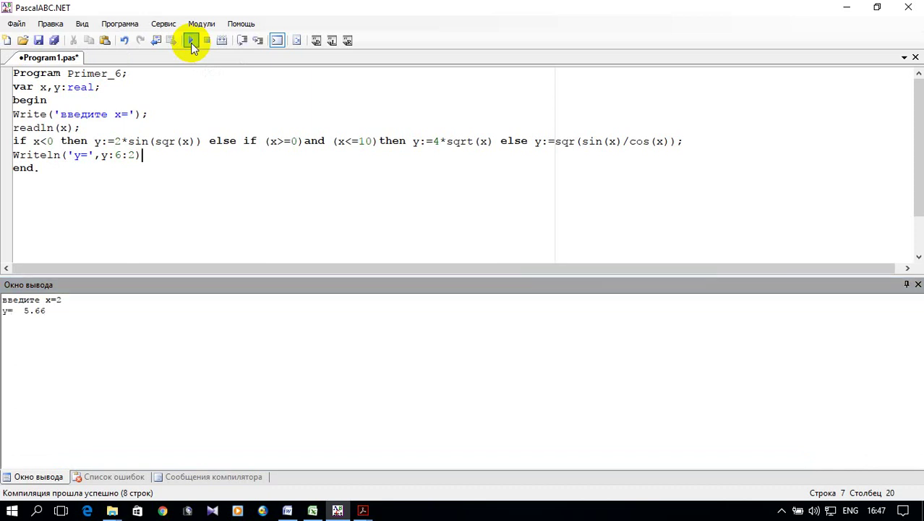
{"action": "left_click", "coordinate": [191, 43]}
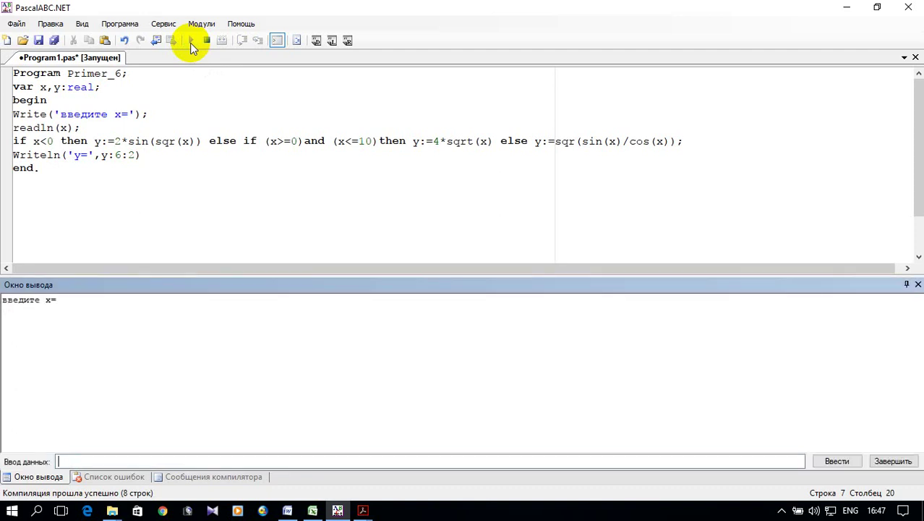
{"action": "type", "text": "11"}
{"action": "key", "text": "Return"}
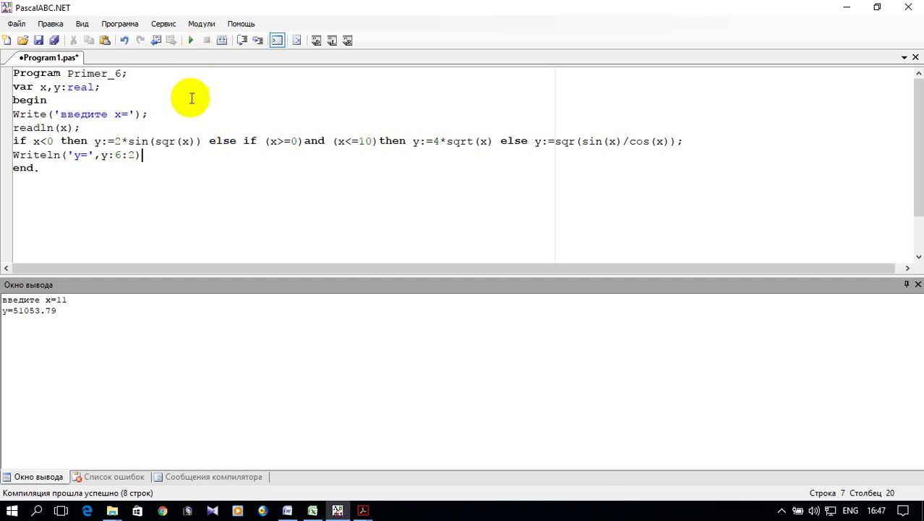
- Copy the whole Primer_6 program code from the PascalABC.NET editor
{"action": "mouse_move", "coordinate": [45, 167]}
{"action": "left_mouse_down"}
{"action": "mouse_move", "coordinate": [21, 155]}
{"action": "mouse_move", "coordinate": [13, 71]}
{"action": "left_mouse_up"}
{"action": "right_click", "coordinate": [42, 86]}
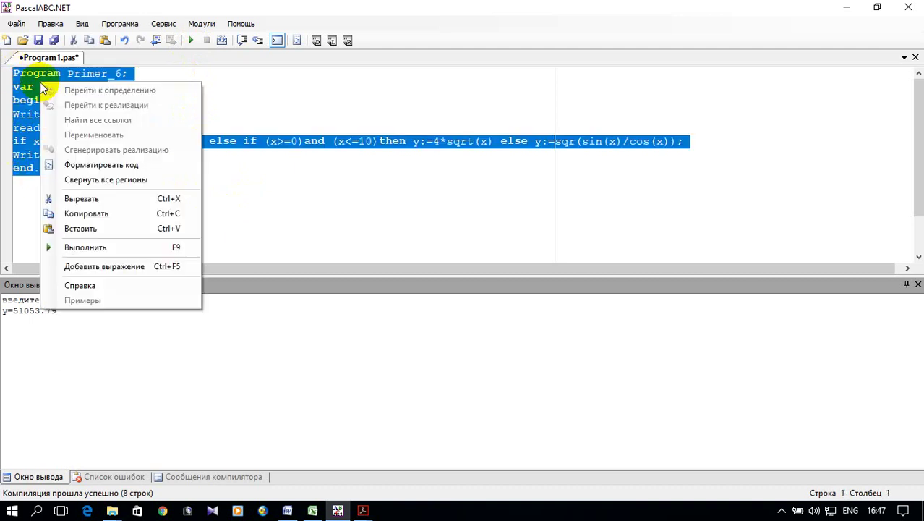
{"action": "left_click", "coordinate": [113, 213]}
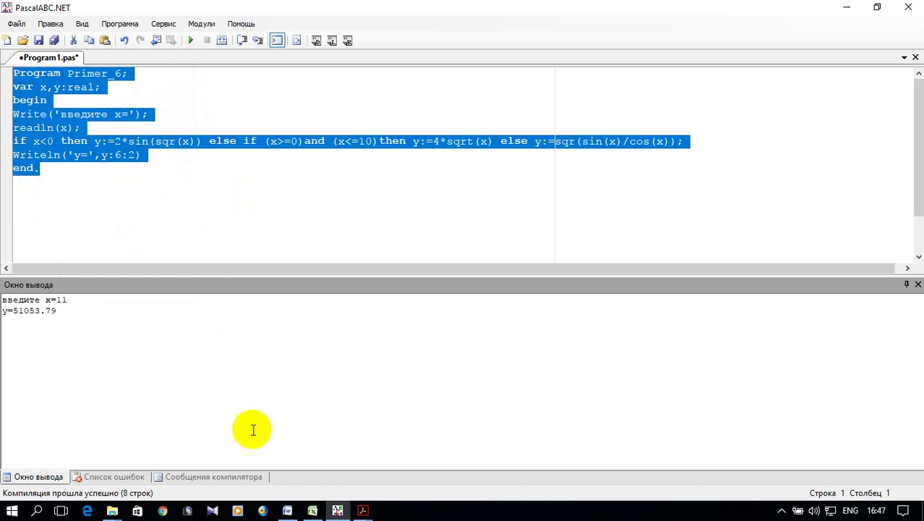
- Paste the code into Excel cell A2 and widen column A to fit its lines
{"action": "left_click", "coordinate": [307, 511]}
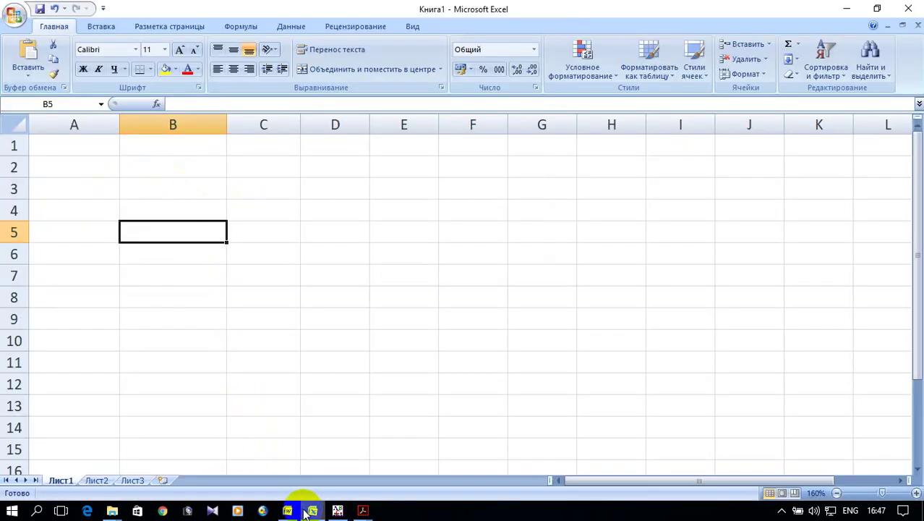
{"action": "left_click", "coordinate": [66, 168]}
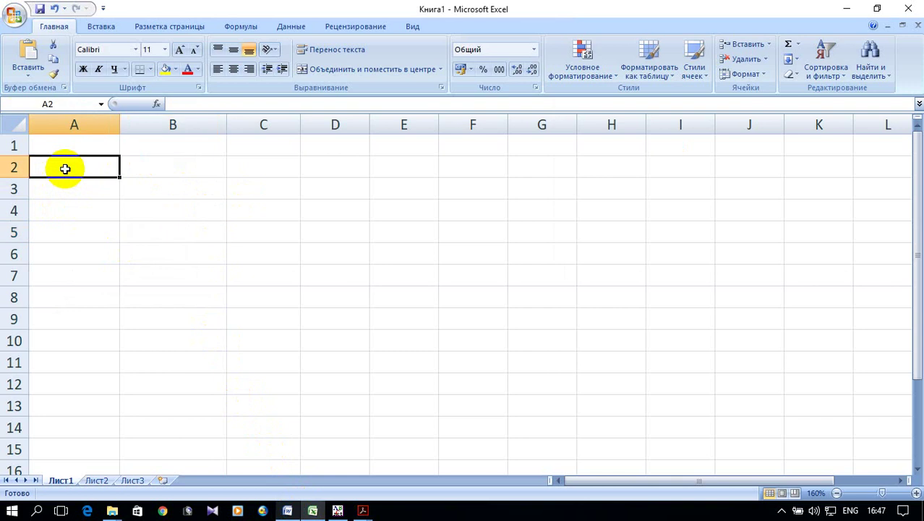
{"action": "right_click", "coordinate": [66, 171]}
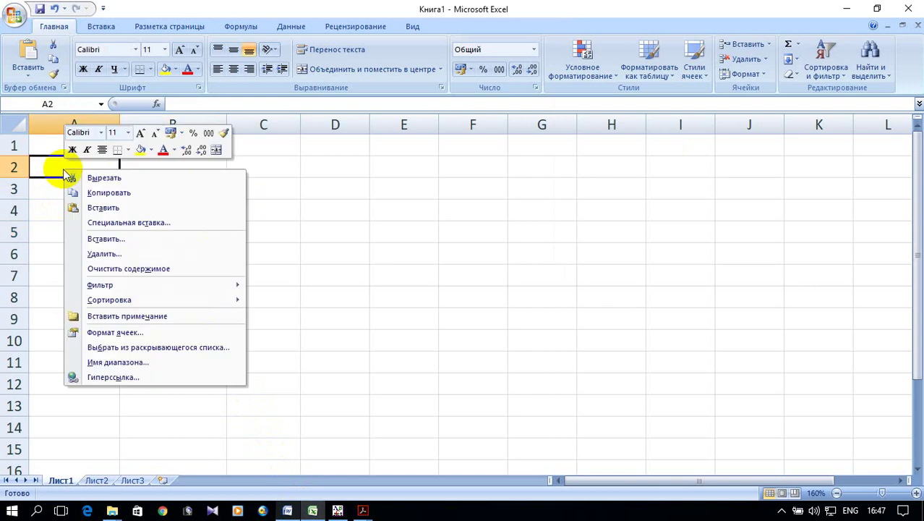
{"action": "left_click", "coordinate": [113, 209]}
{"action": "left_click_drag", "start_coordinate": [122, 125], "coordinate": [122, 126]}
{"action": "double_click", "coordinate": [122, 125]}
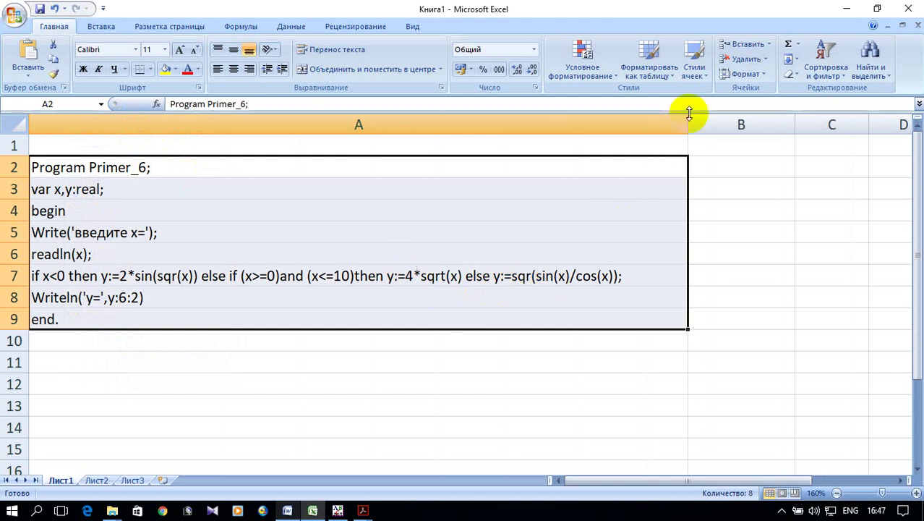
{"action": "left_click_drag", "start_coordinate": [687, 124], "coordinate": [637, 124]}
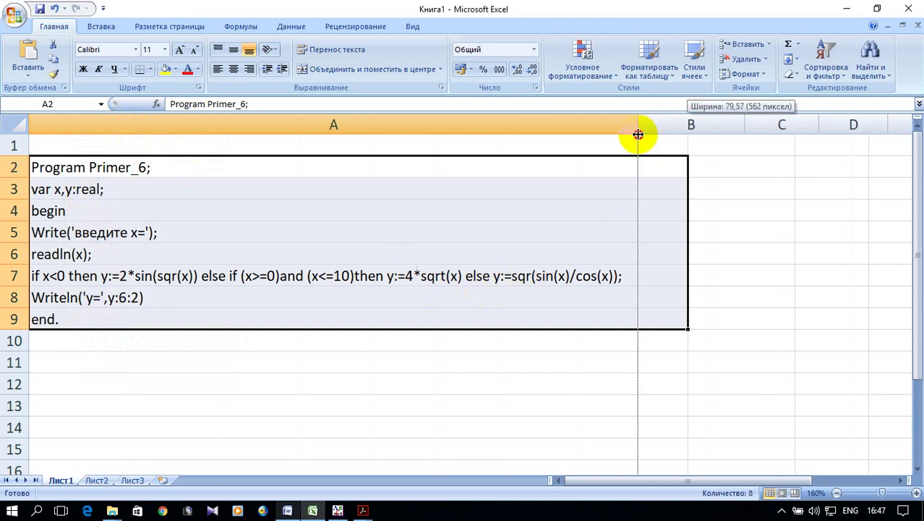
{"action": "left_click", "coordinate": [655, 145]}
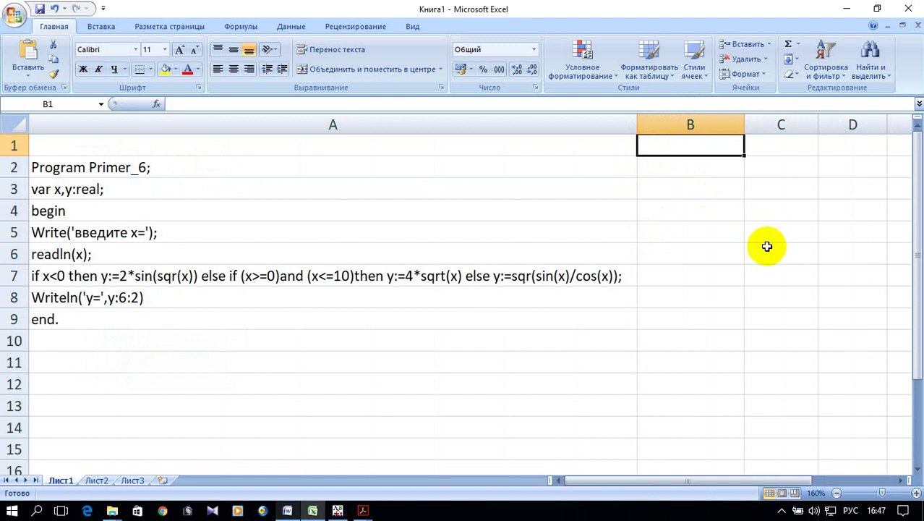
- Enter headers Параметр in B1 and значение in C1, autofitting column B
{"action": "type", "text": "Параметр"}
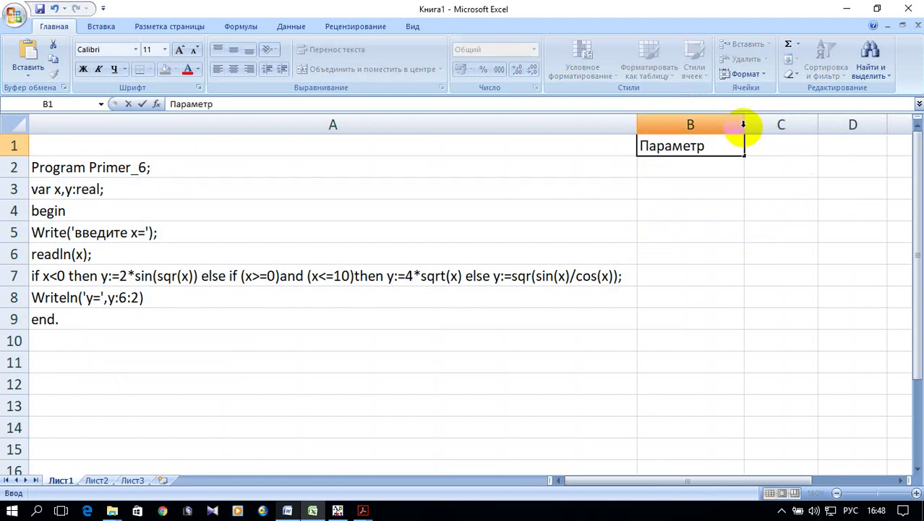
{"action": "left_click", "coordinate": [790, 155]}
{"action": "type", "text": "значение"}
{"action": "left_click", "coordinate": [788, 184]}
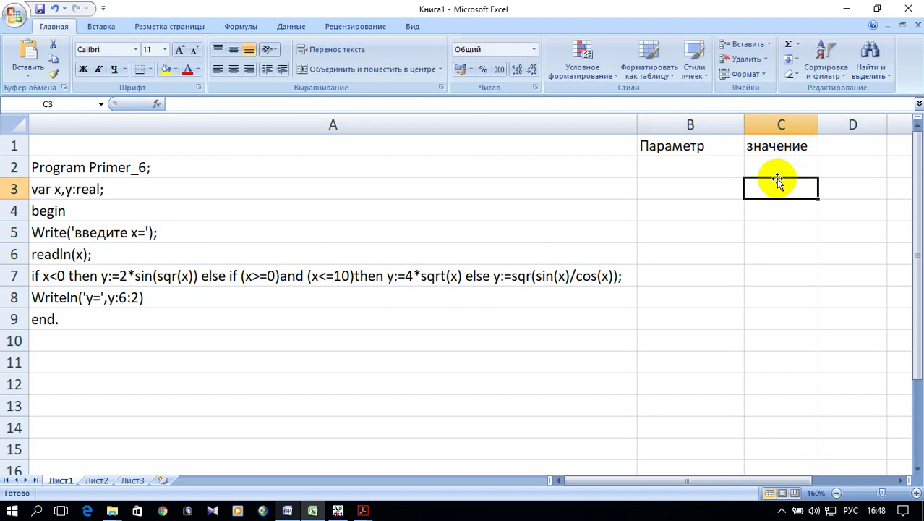
{"action": "double_click", "coordinate": [747, 128]}
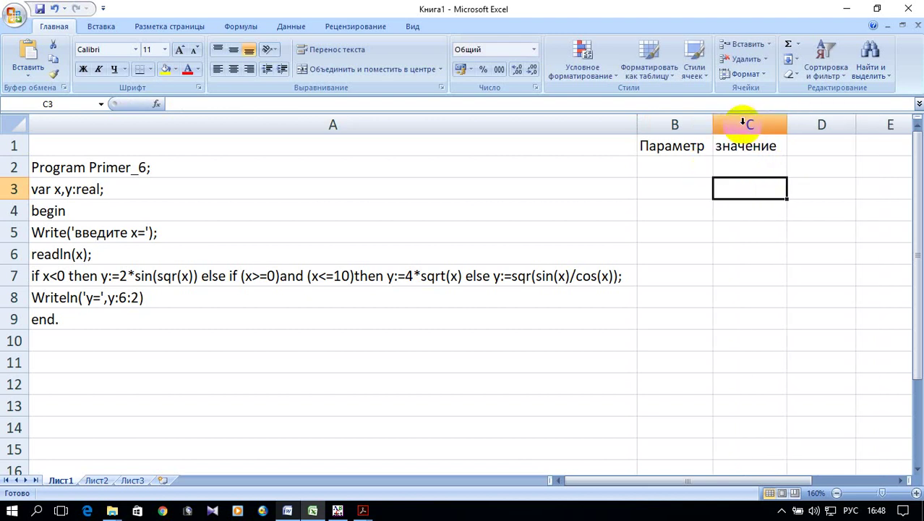
{"action": "left_click", "coordinate": [677, 161]}
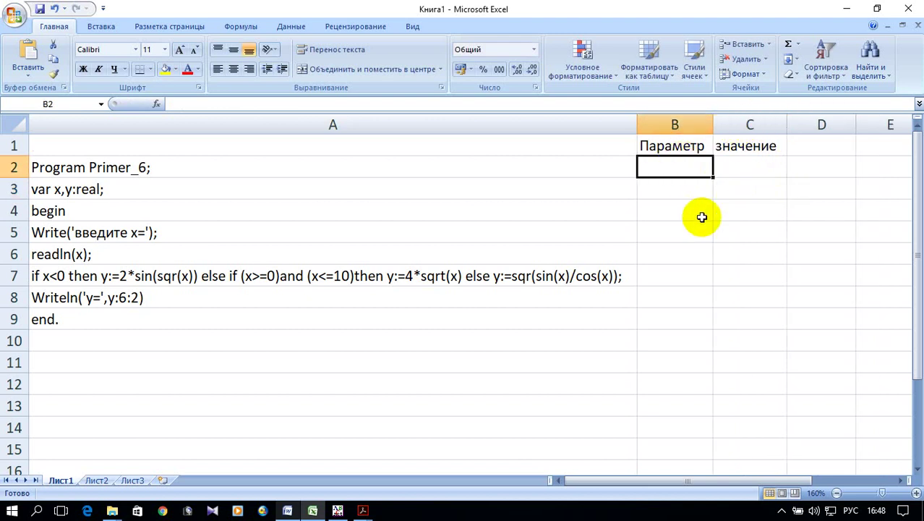
- Enter x= in B6 with 11 in C6, and y= in B7
{"action": "left_click", "coordinate": [658, 255]}
{"action": "type", "text": "ч"}
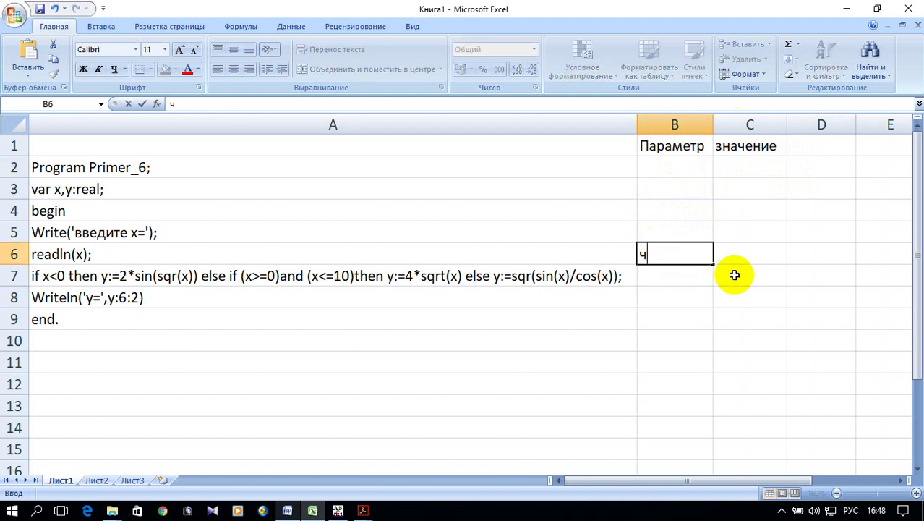
{"action": "key", "text": "BackSpace"}
{"action": "key", "text": "BackSpace"}
{"action": "type", "text": "x="}
{"action": "left_click", "coordinate": [336, 511]}
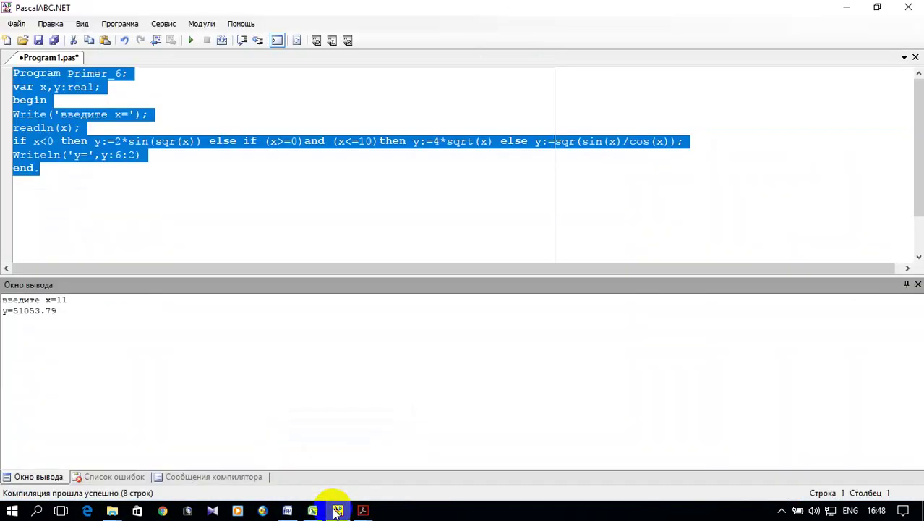
{"action": "left_click", "coordinate": [336, 510]}
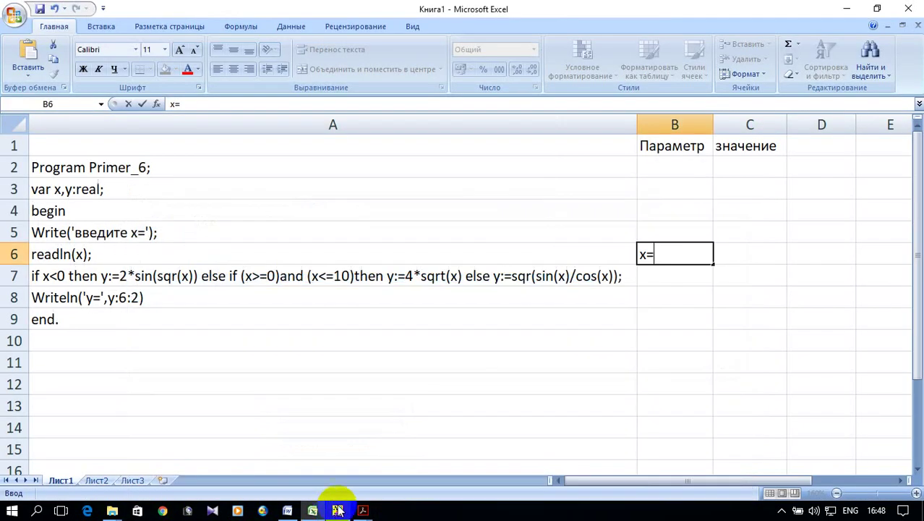
{"action": "left_click", "coordinate": [731, 257]}
{"action": "type", "text": "11"}
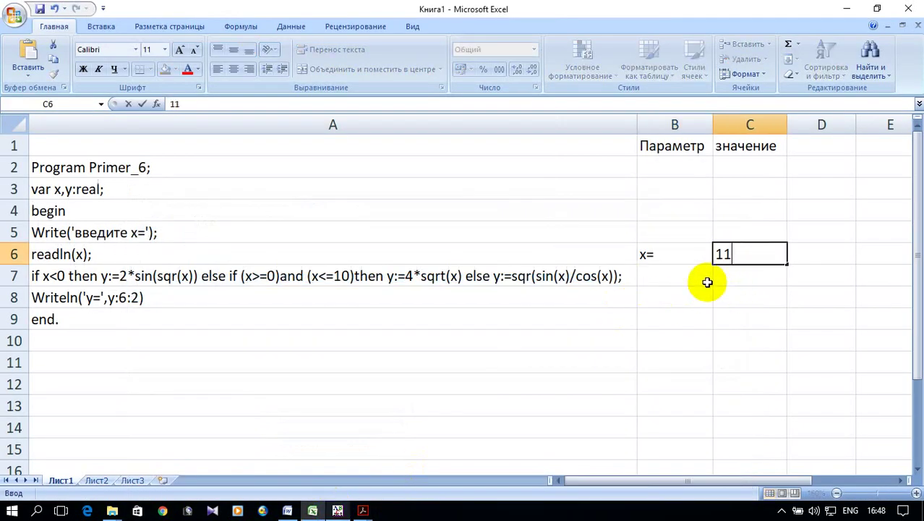
{"action": "left_click", "coordinate": [668, 274]}
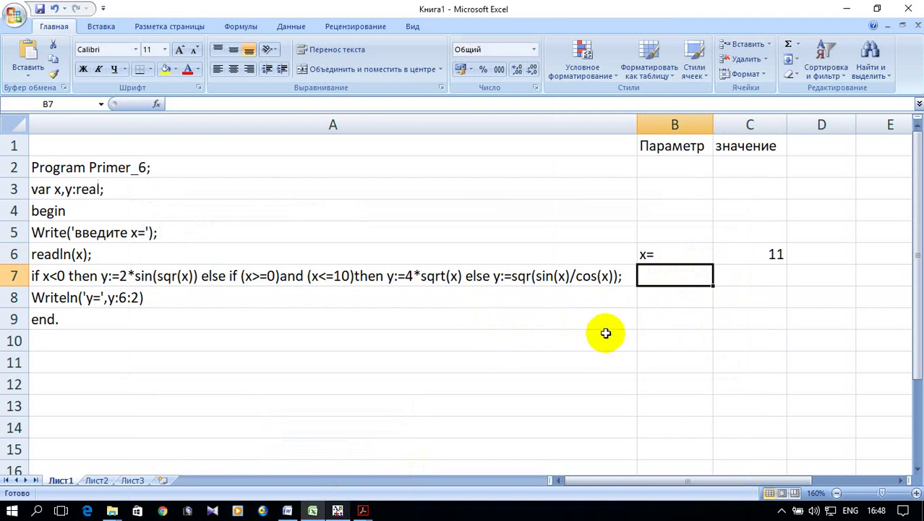
{"action": "type", "text": "y="}
{"action": "left_click", "coordinate": [748, 273]}
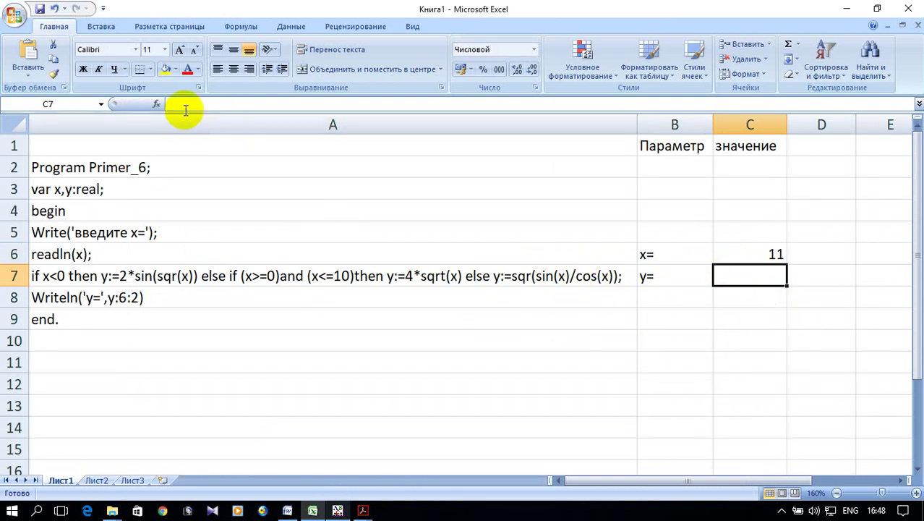
- Insert an ЕСЛИ function into C7 with the condition C6<0
{"action": "left_click", "coordinate": [156, 104]}
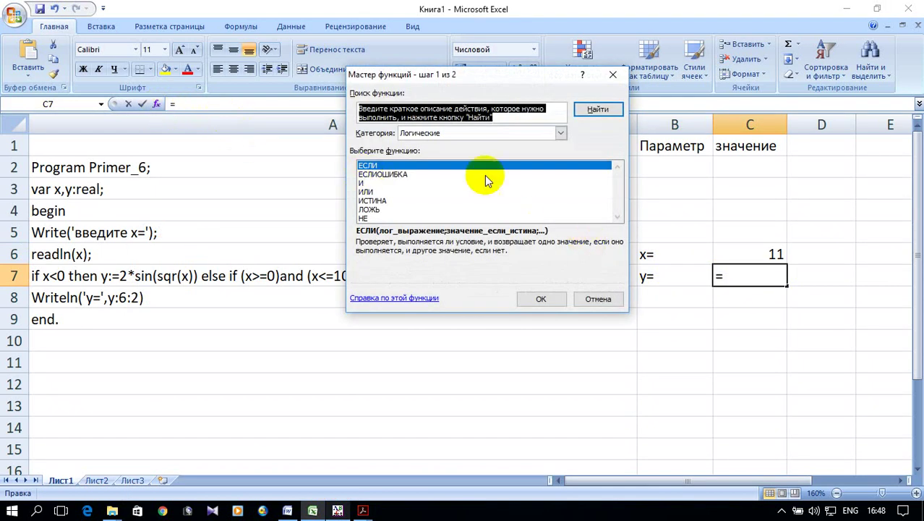
{"action": "left_click", "coordinate": [532, 300]}
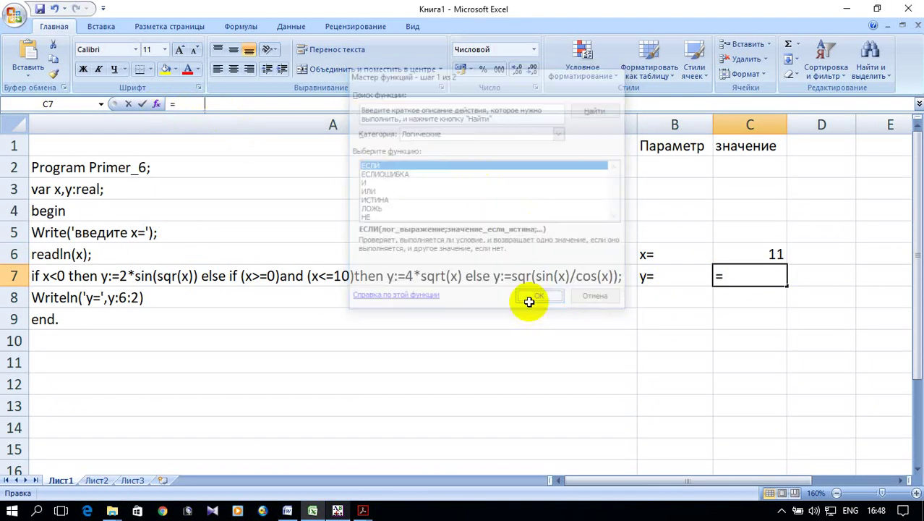
{"action": "mouse_move", "coordinate": [452, 17]}
{"action": "left_mouse_down"}
{"action": "mouse_move", "coordinate": [406, 302]}
{"action": "mouse_move", "coordinate": [360, 284]}
{"action": "mouse_move", "coordinate": [364, 50]}
{"action": "left_mouse_up"}
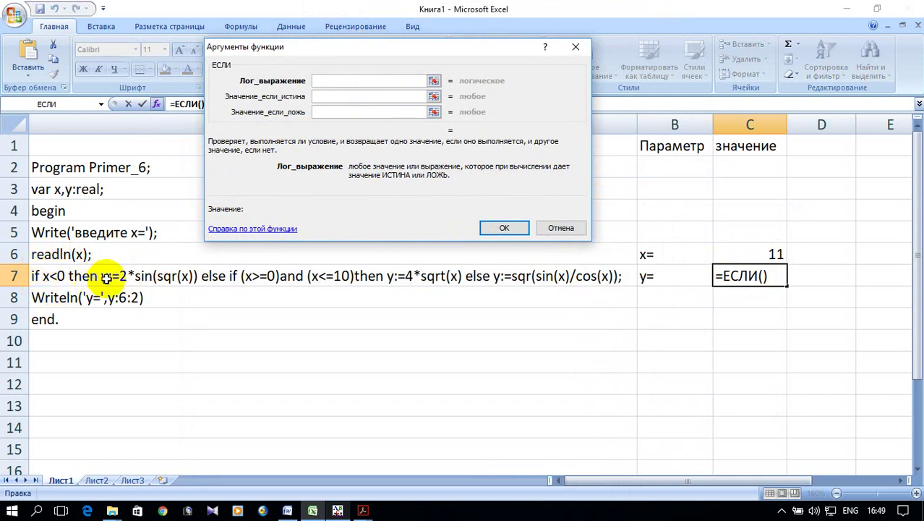
{"action": "left_click", "coordinate": [764, 248]}
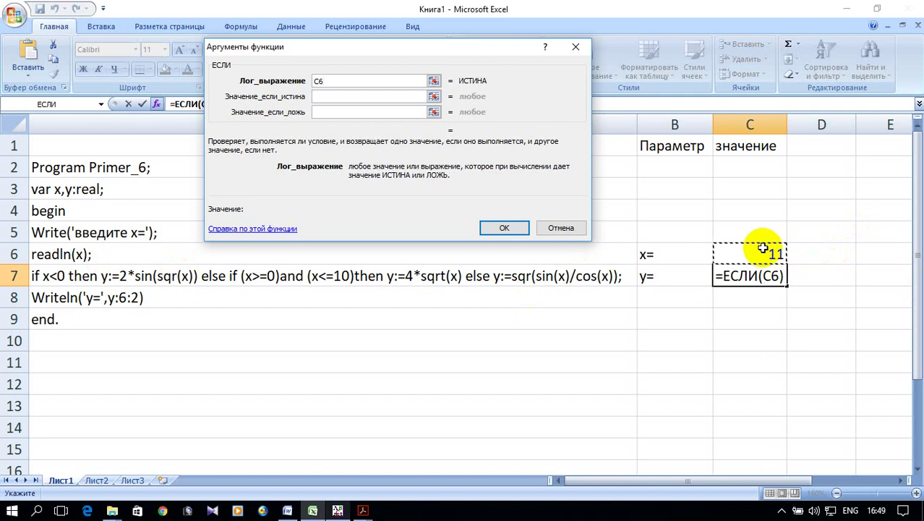
{"action": "type", "text": "<0"}
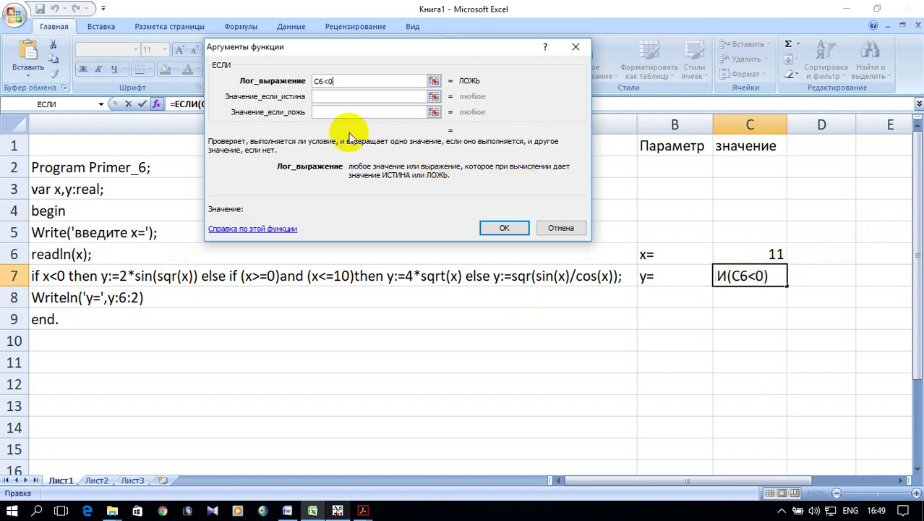
- Set the ЕСЛИ value-if-true to 2*sin(C6^2)
{"action": "left_click", "coordinate": [324, 96]}
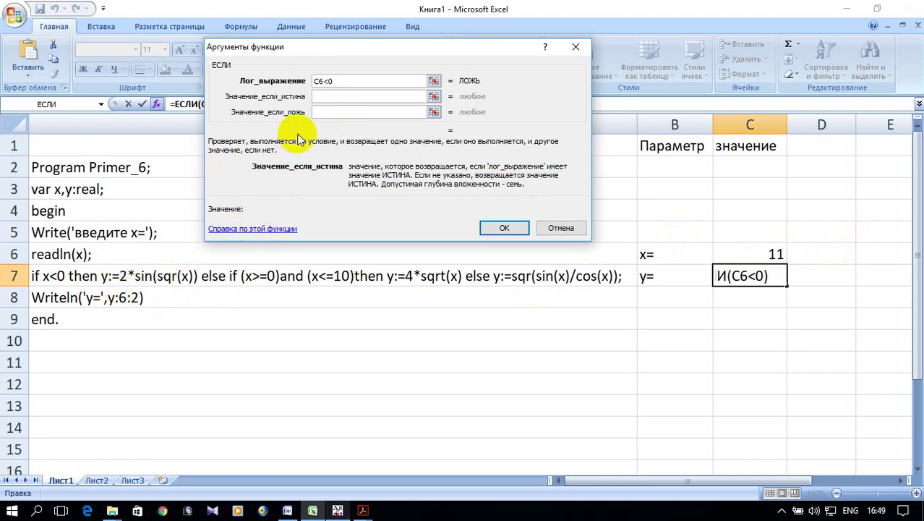
{"action": "key", "text": "Tab"}
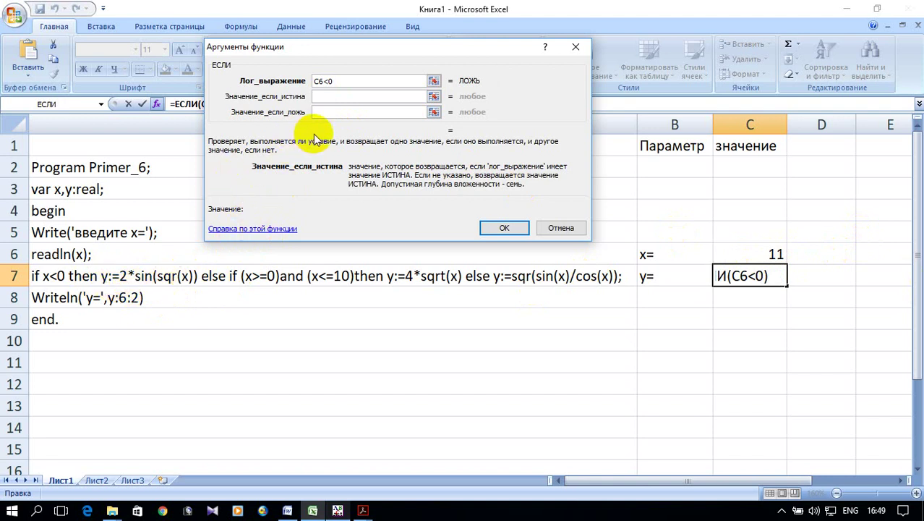
{"action": "type", "text": "2"}
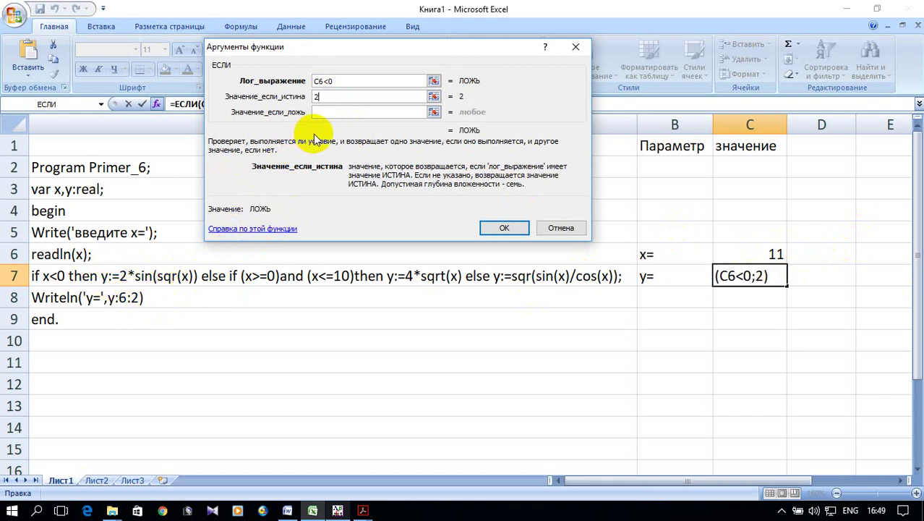
{"action": "type", "text": "*sin"}
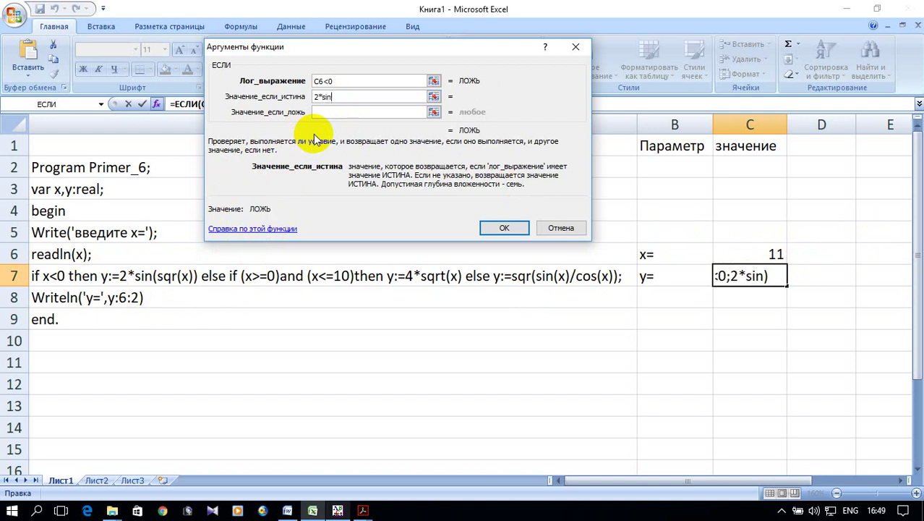
{"action": "type", "text": "("}
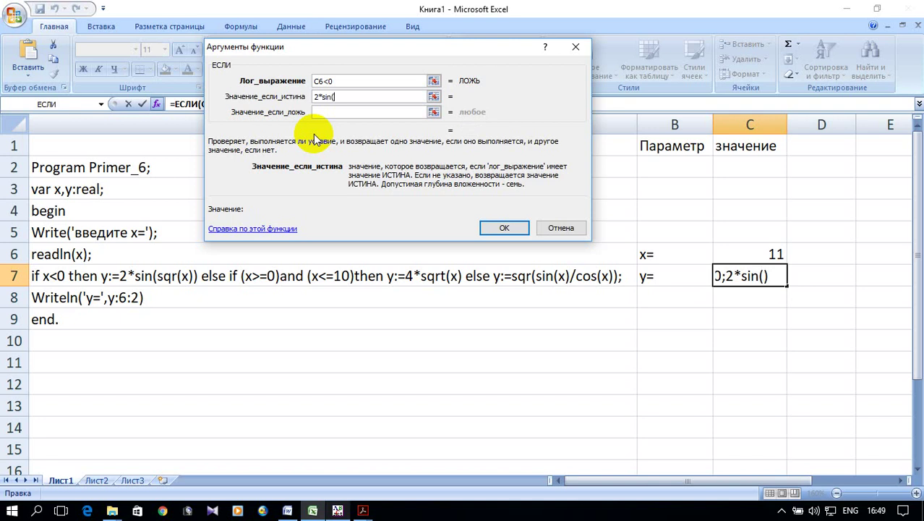
{"action": "left_click", "coordinate": [775, 255]}
{"action": "type", "text": "^2"}
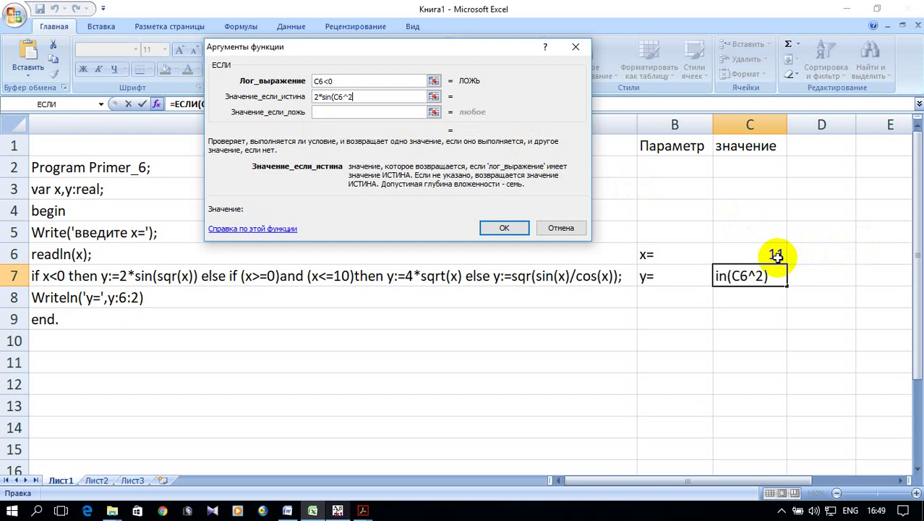
{"action": "type", "text": ")"}
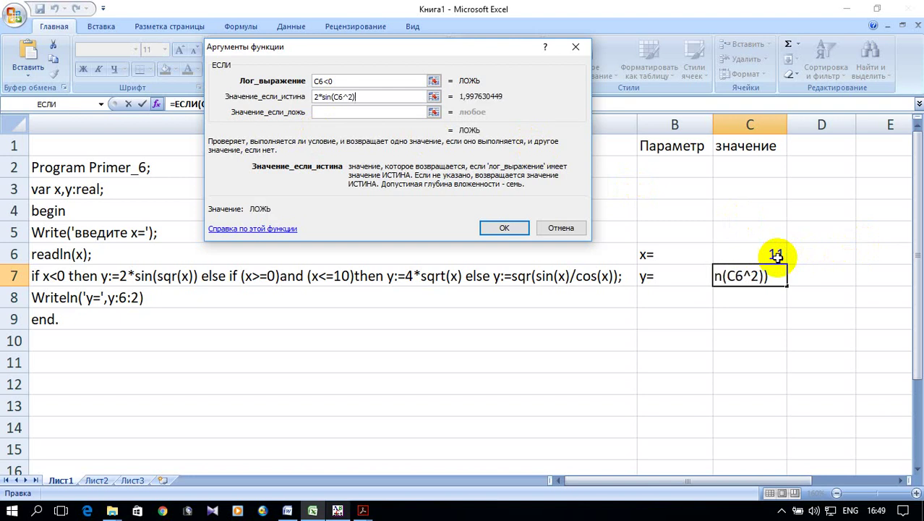
{"action": "left_click", "coordinate": [352, 115]}
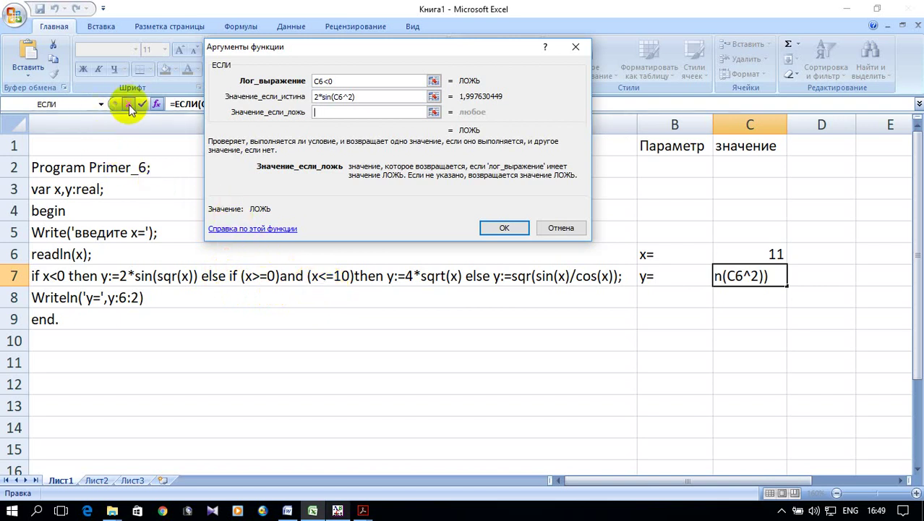
- Nest a second ЕСЛИ as the value-if-false and begin its И( condition with C6
{"action": "left_click", "coordinate": [48, 106]}
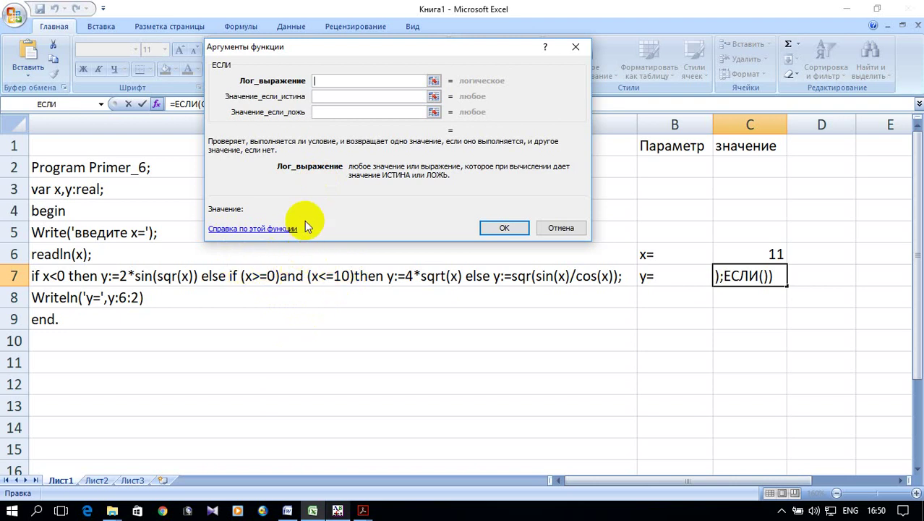
{"action": "type", "text": "B"}
{"action": "key", "text": "BackSpace"}
{"action": "key", "text": "alt+shift"}
{"action": "type", "text": "И("}
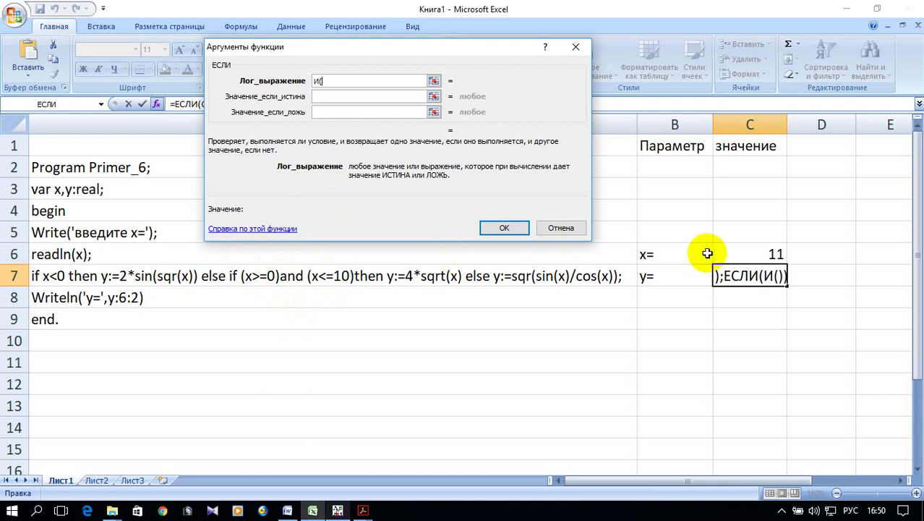
{"action": "left_click", "coordinate": [748, 252]}
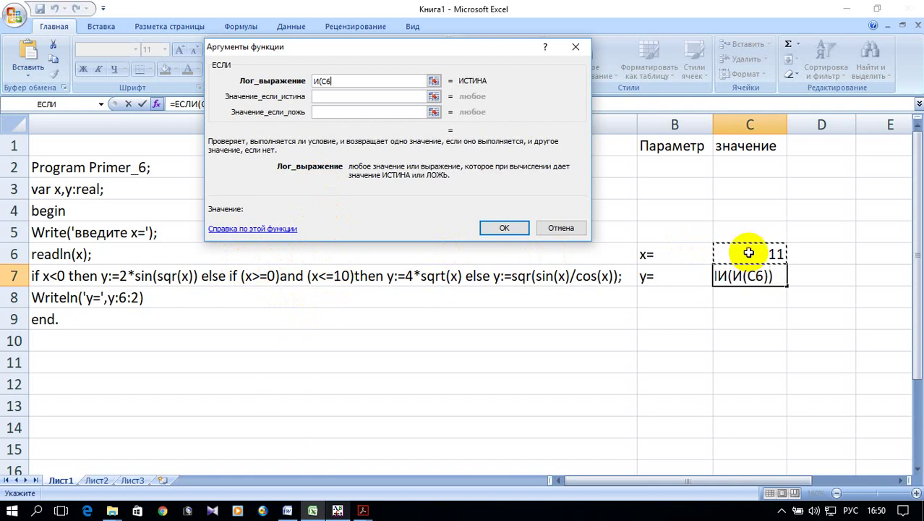
{"action": "type", "text": "Ю="}
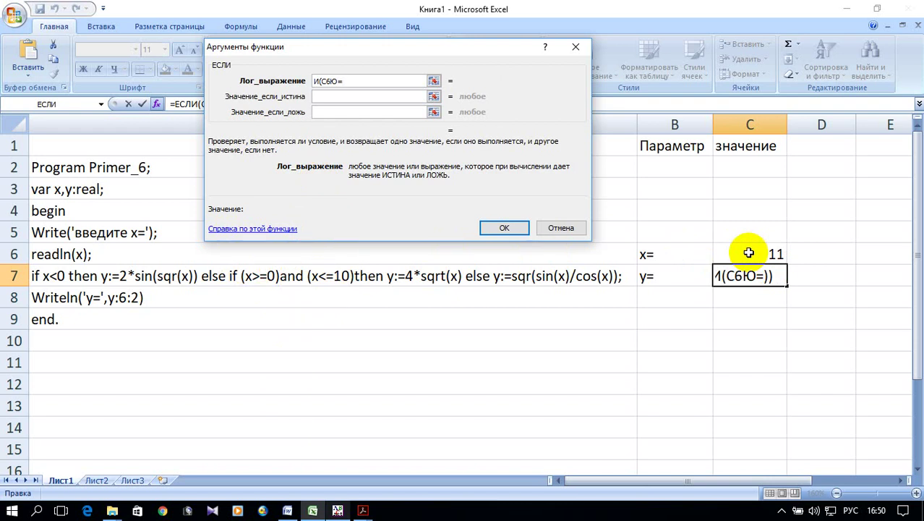
{"action": "type", "text": "0"}
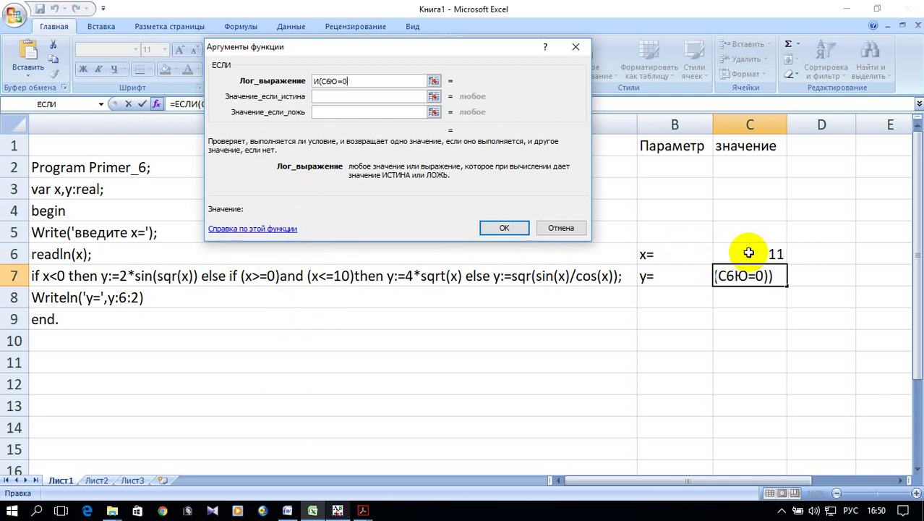
- Fix the comparison and complete the nested condition as И(C6>=0;C6<=10)
{"action": "left_click", "coordinate": [336, 81]}
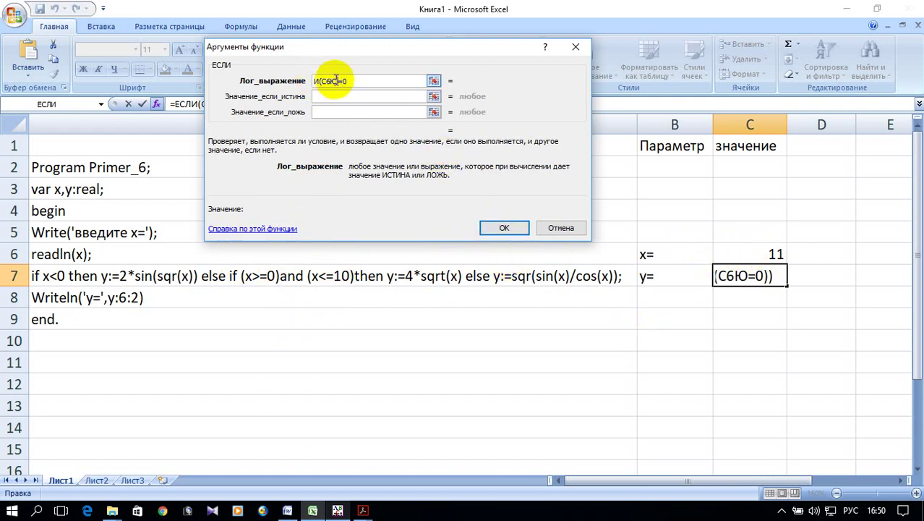
{"action": "key", "text": "BackSpace"}
{"action": "key", "text": "alt+shift"}
{"action": "type", "text": ">"}
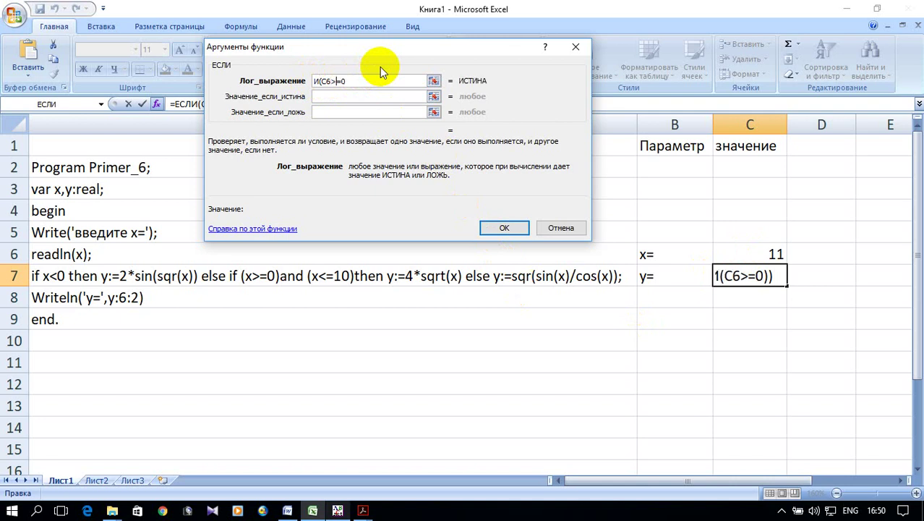
{"action": "left_click", "coordinate": [363, 81]}
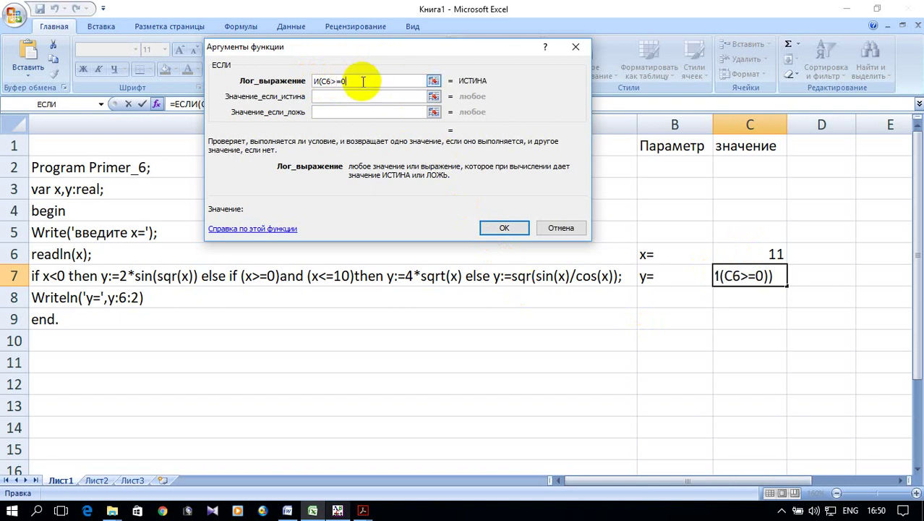
{"action": "type", "text": ";"}
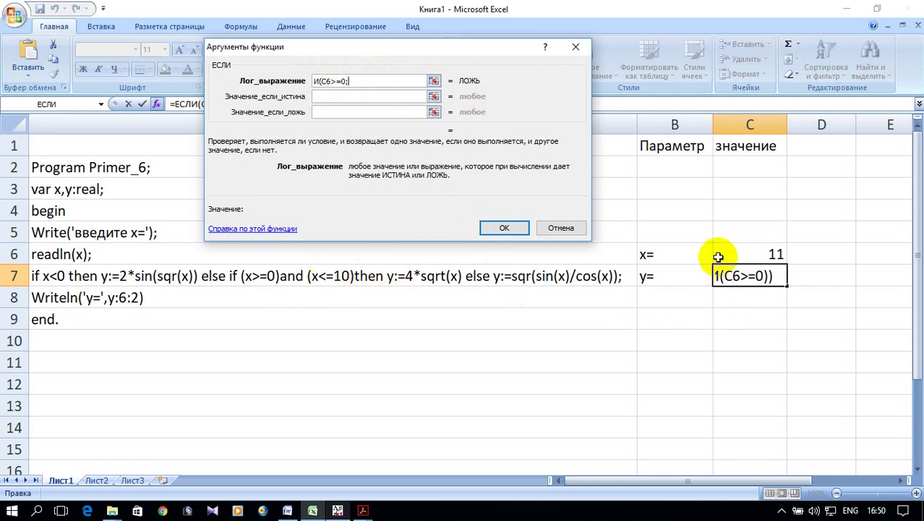
{"action": "left_click", "coordinate": [770, 254]}
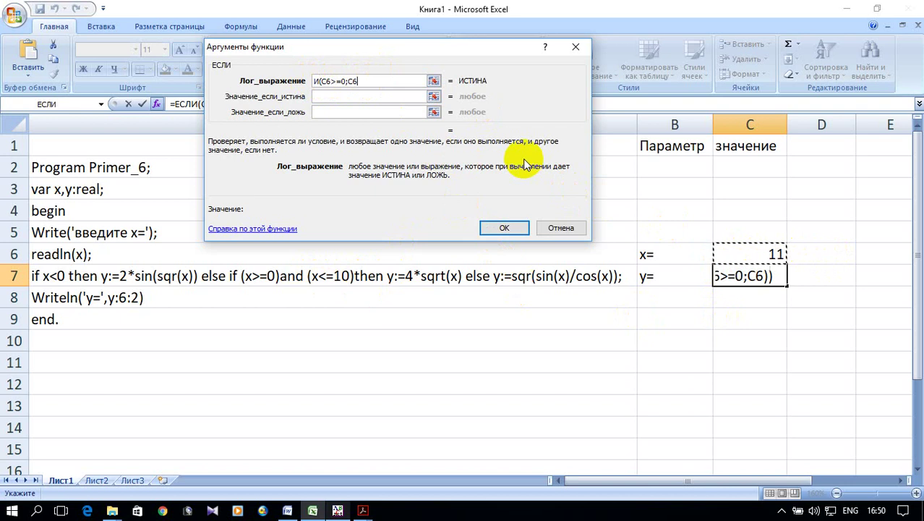
{"action": "type", "text": "<=10"}
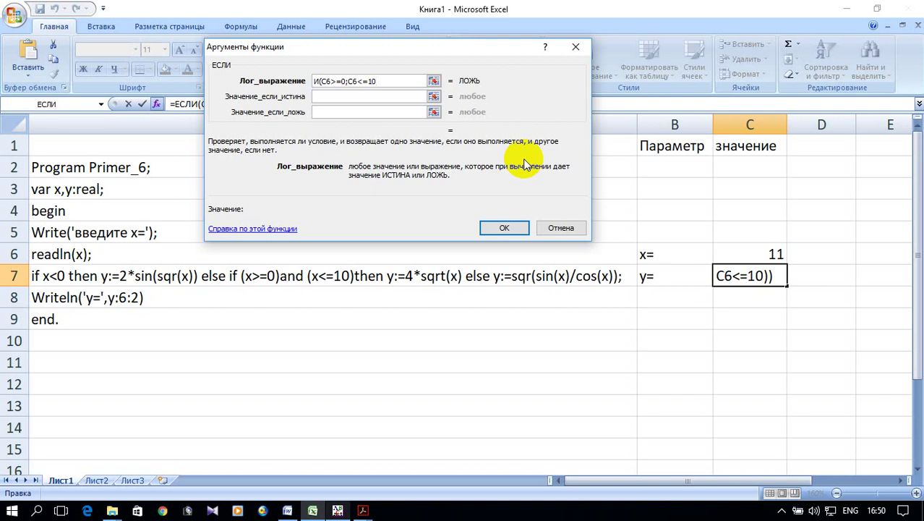
{"action": "type", "text": ")"}
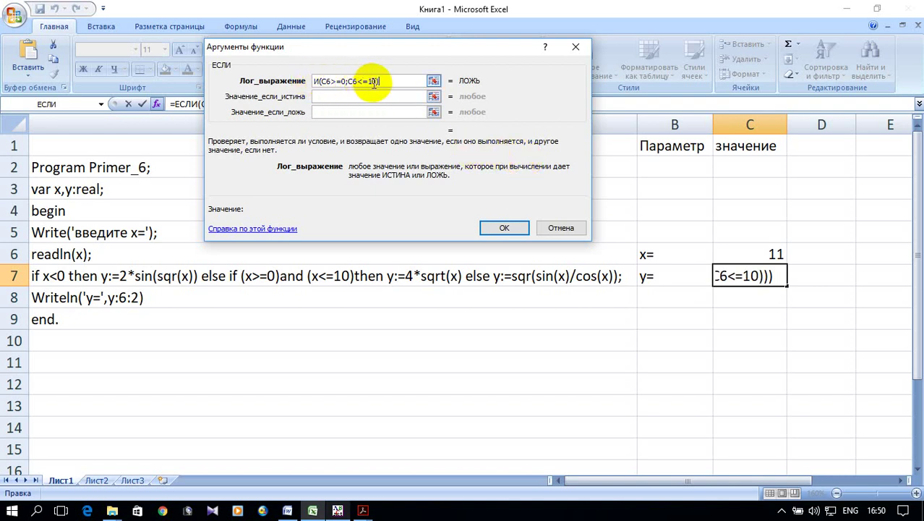
- Set the nested ЕСЛИ's value-if-true to 4*корень(C6), giving 13,26649916 for x = 11
{"action": "left_click", "coordinate": [326, 97]}
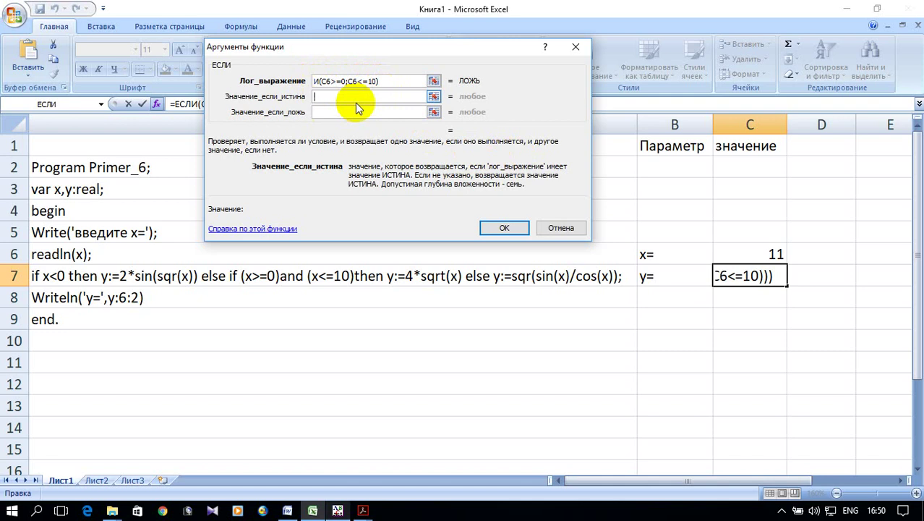
{"action": "type", "text": "4"}
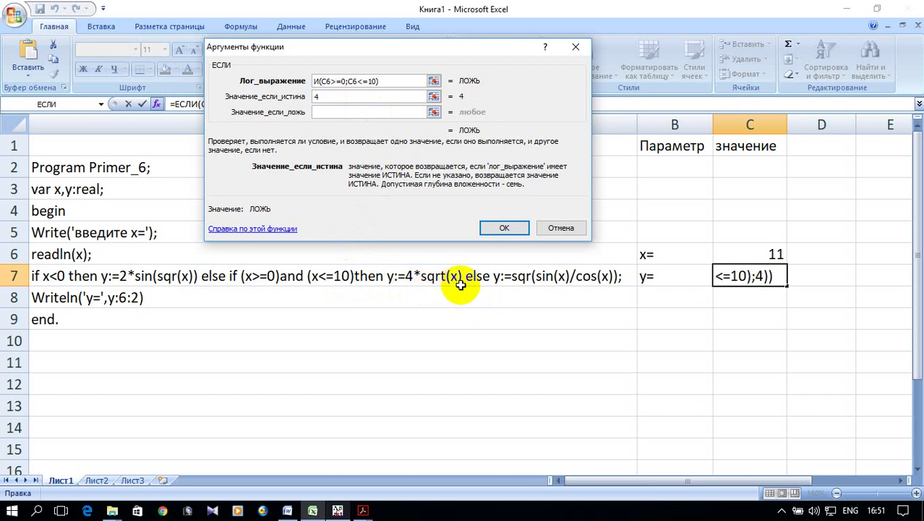
{"action": "type", "text": "*"}
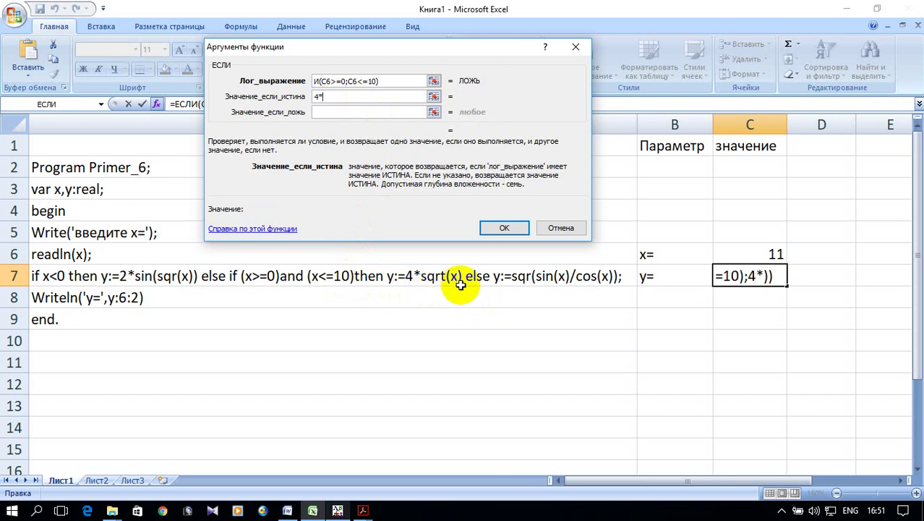
{"action": "key", "text": "alt+shift"}
{"action": "type", "text": "корень"}
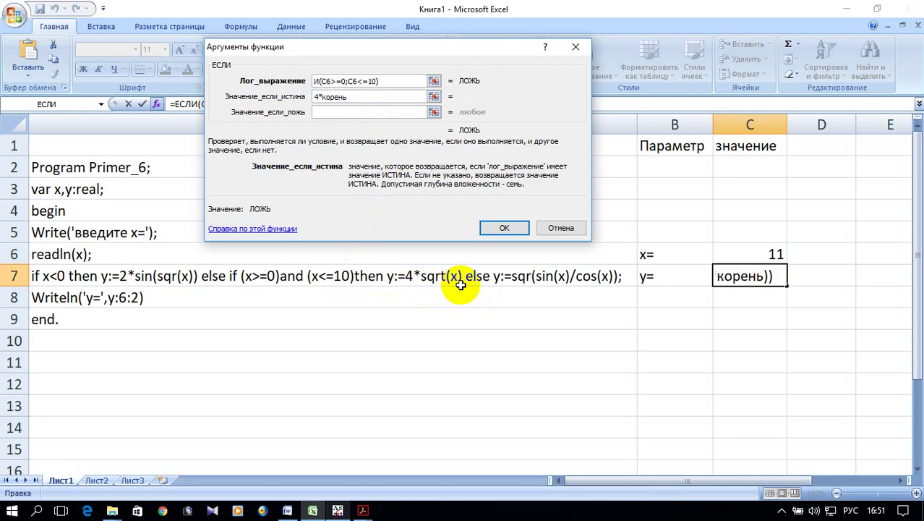
{"action": "type", "text": "("}
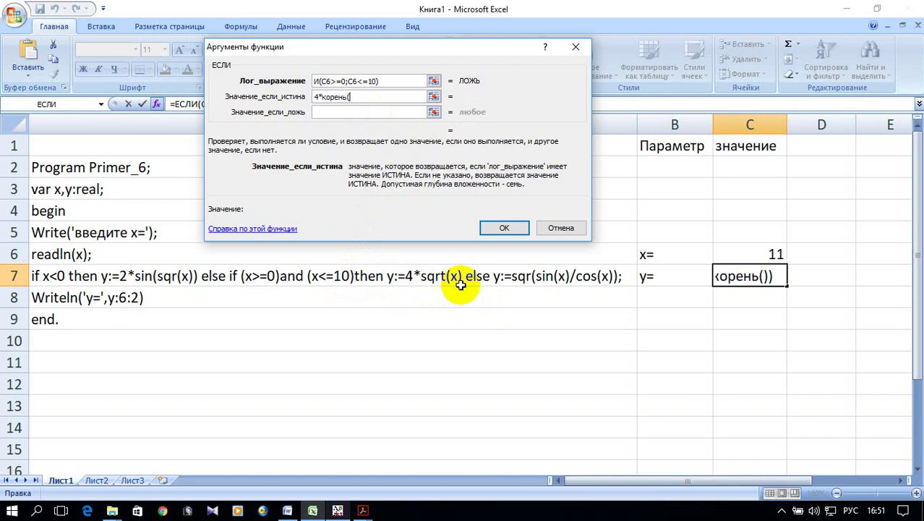
{"action": "key", "text": "alt+shift"}
{"action": "left_click", "coordinate": [776, 257]}
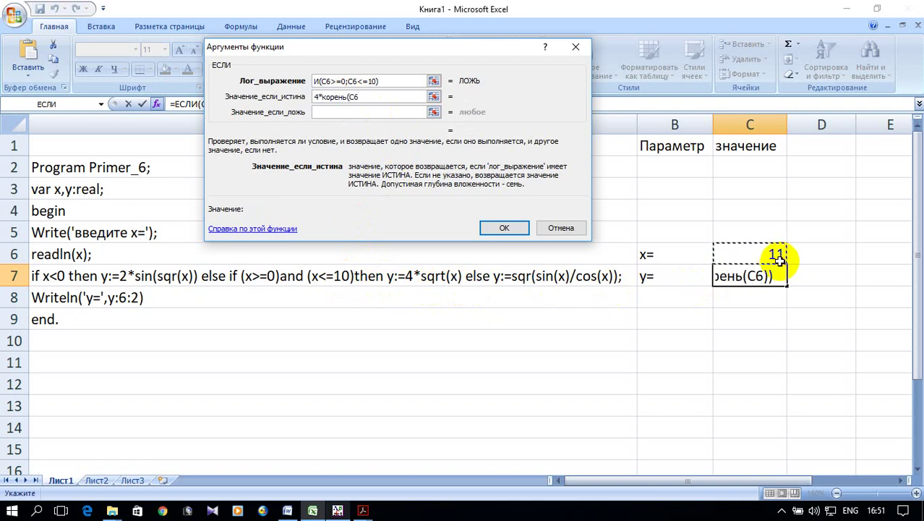
{"action": "type", "text": ")"}
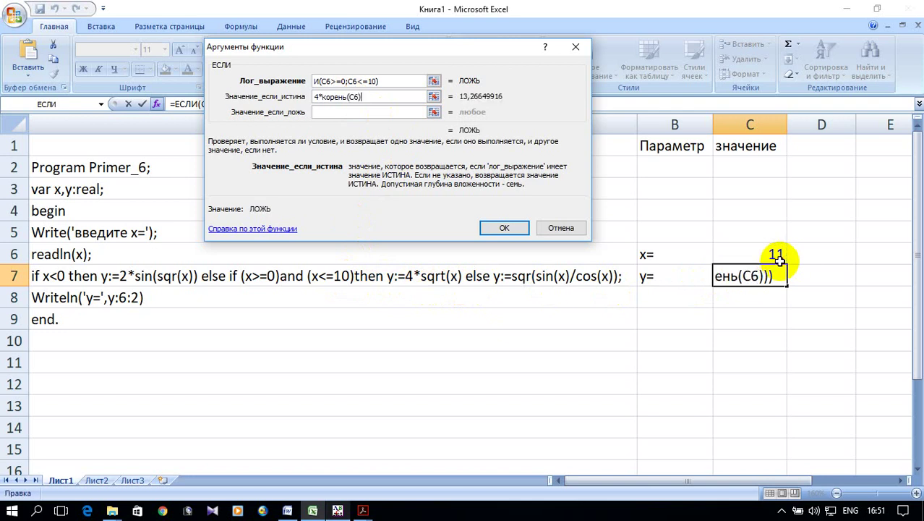
{"action": "left_click", "coordinate": [350, 113]}
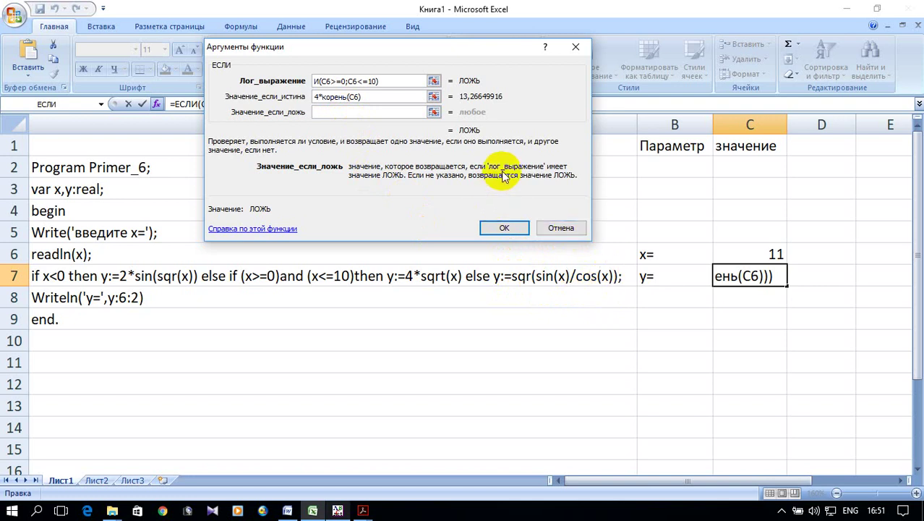
- Finish C7 with value-if-false (sin(C6)/cos(C6))^2 and check 51053,79 against the Pascal output
{"action": "type", "text": "(s"}
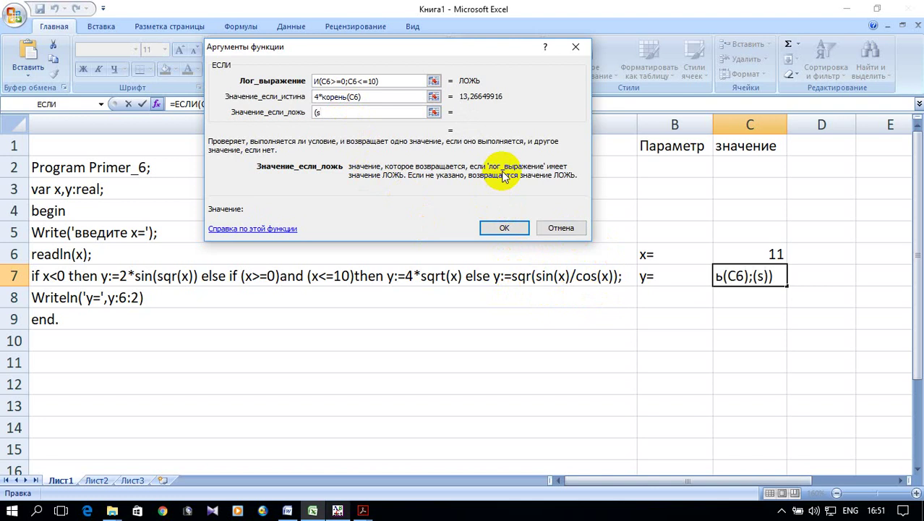
{"action": "type", "text": "in("}
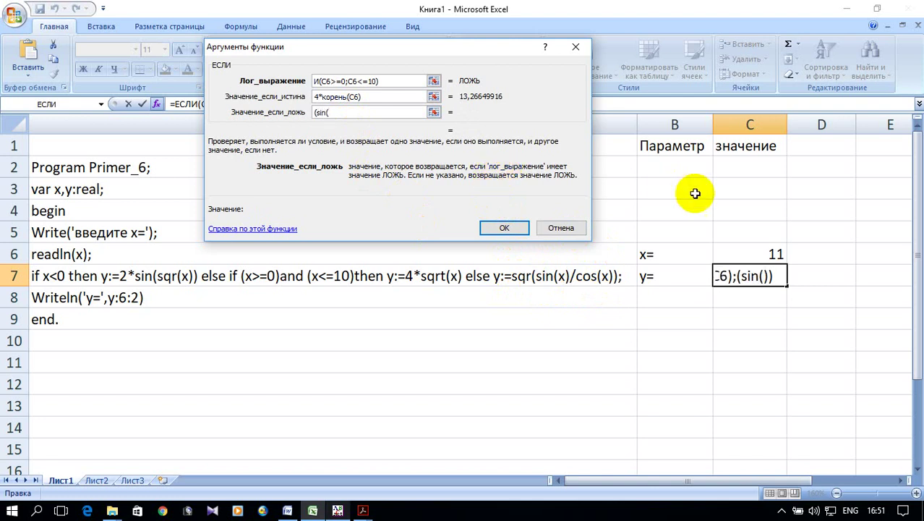
{"action": "left_click", "coordinate": [729, 258]}
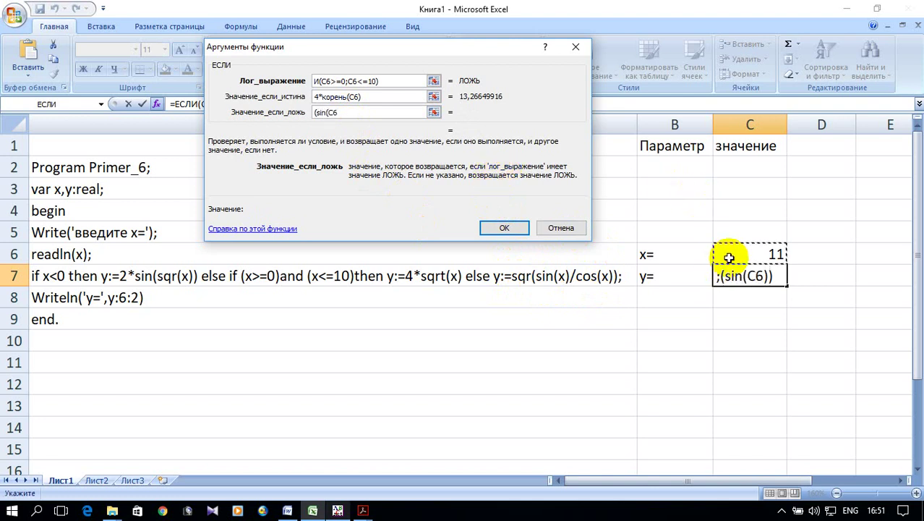
{"action": "type", "text": ")"}
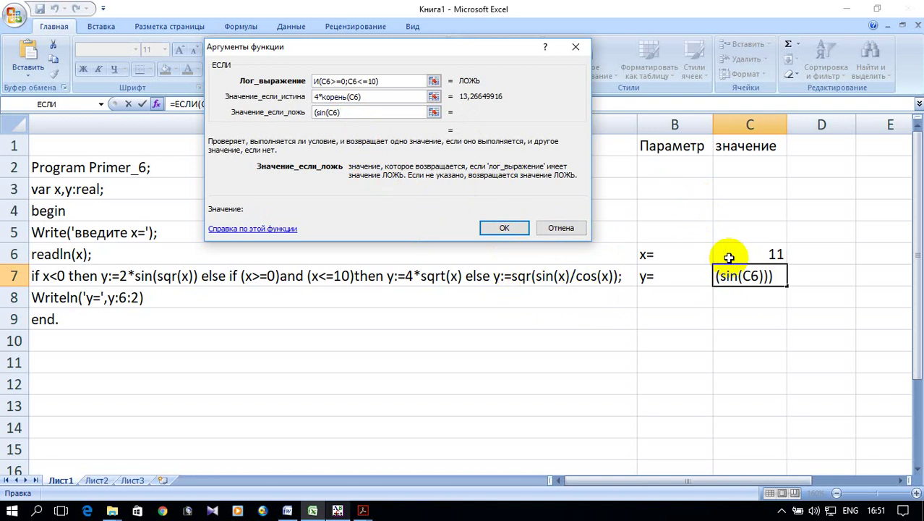
{"action": "type", "text": "/co"}
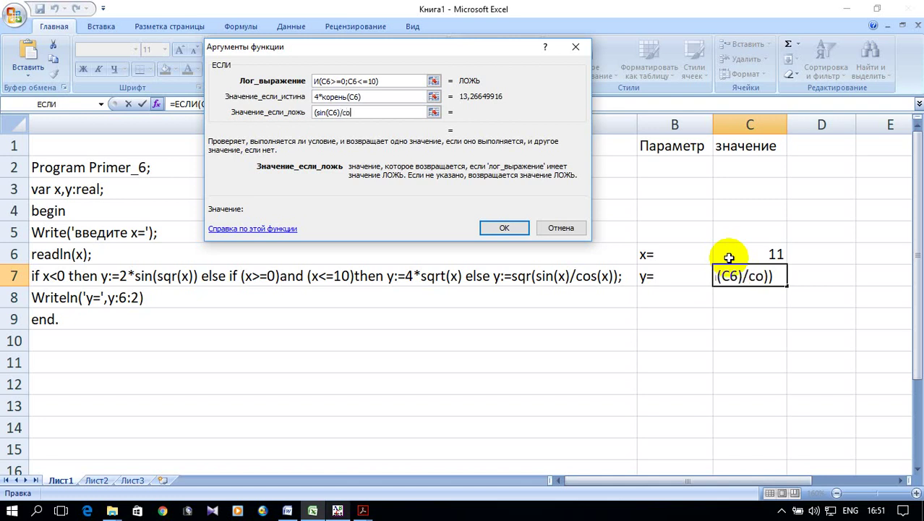
{"action": "type", "text": "s("}
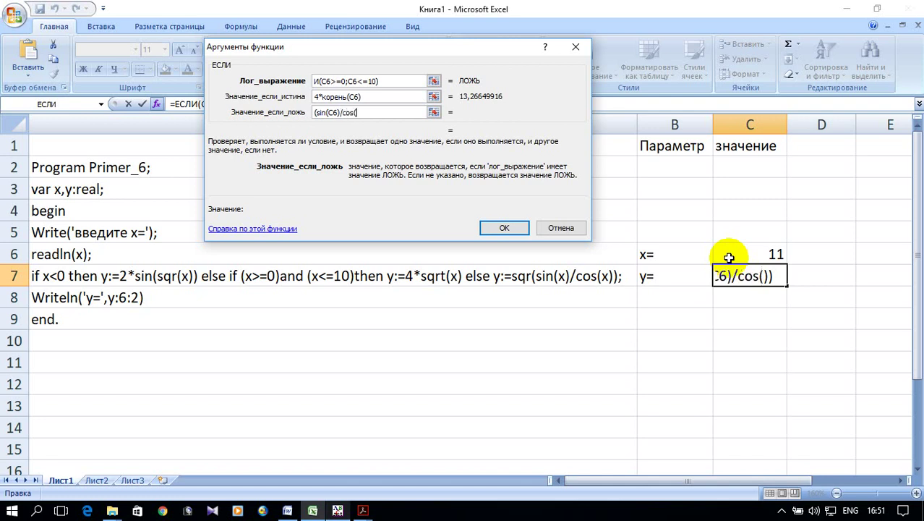
{"action": "left_click", "coordinate": [729, 256]}
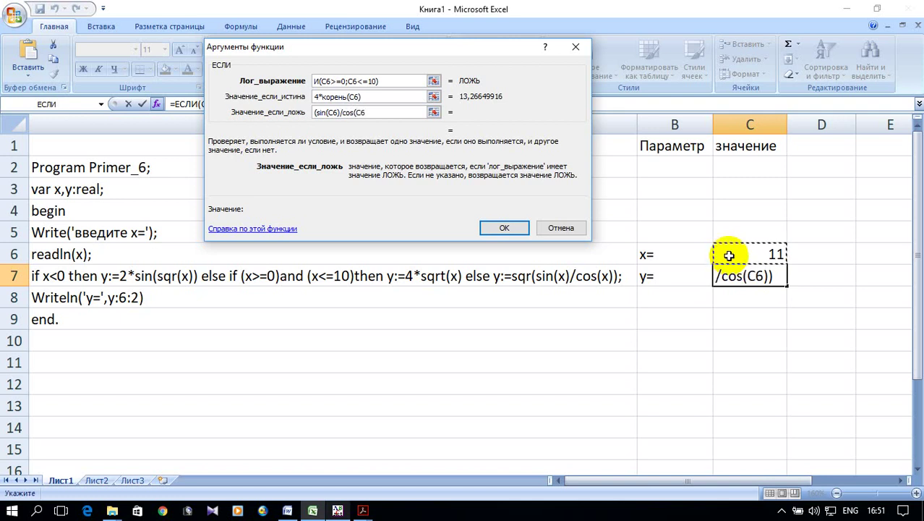
{"action": "type", "text": ")"}
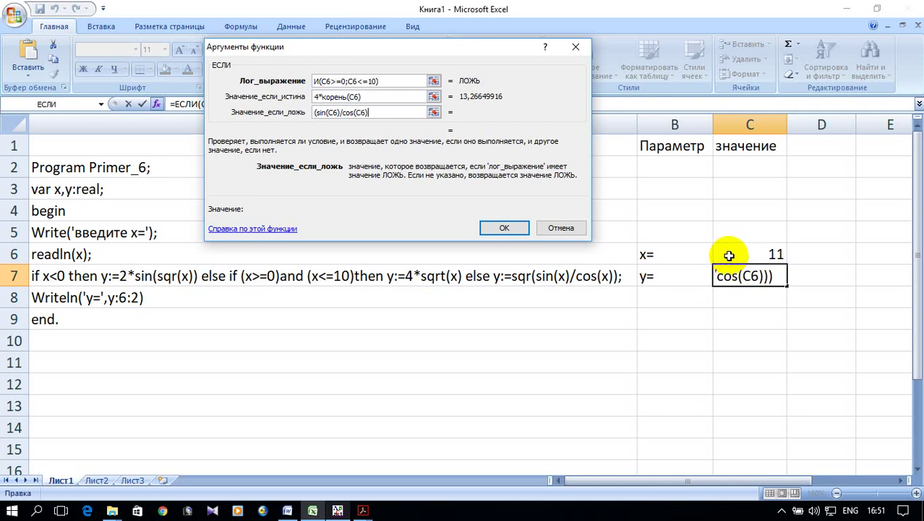
{"action": "type", "text": ")"}
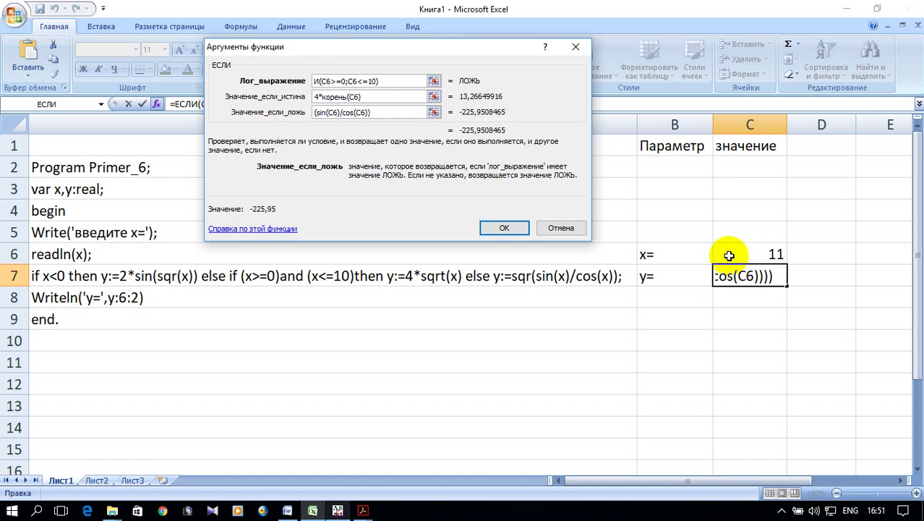
{"action": "type", "text": "^2"}
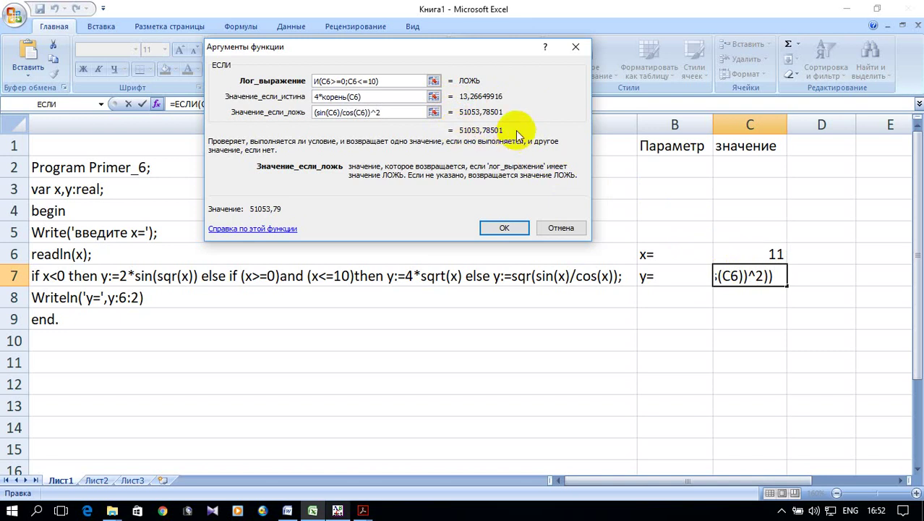
{"action": "left_click", "coordinate": [504, 228]}
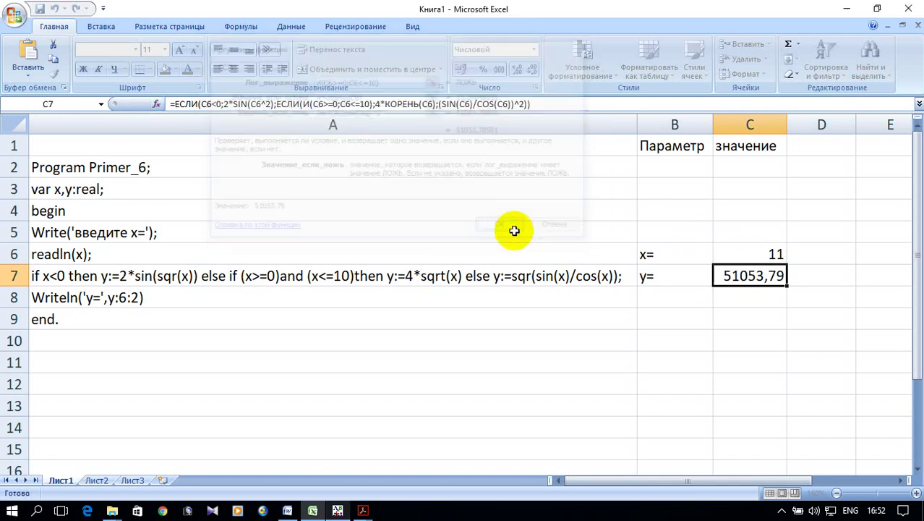
{"action": "left_click", "coordinate": [337, 511]}
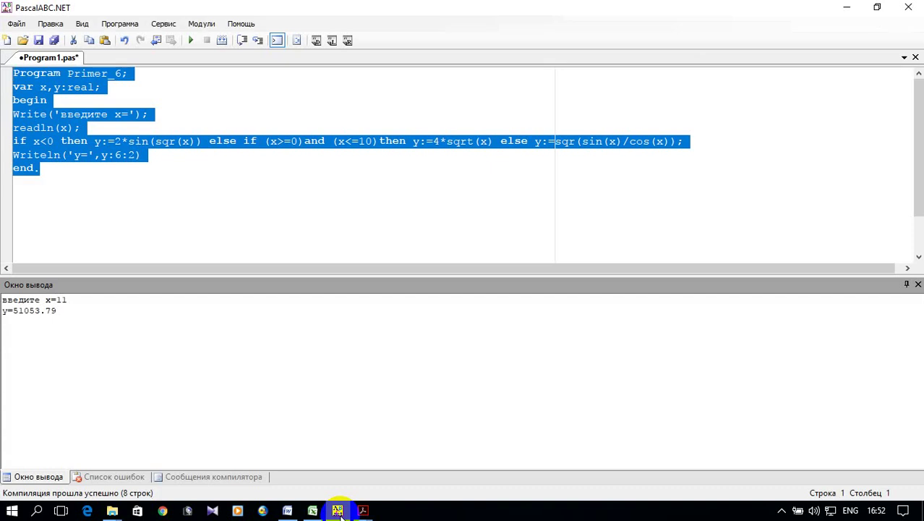
{"action": "left_click", "coordinate": [338, 510]}
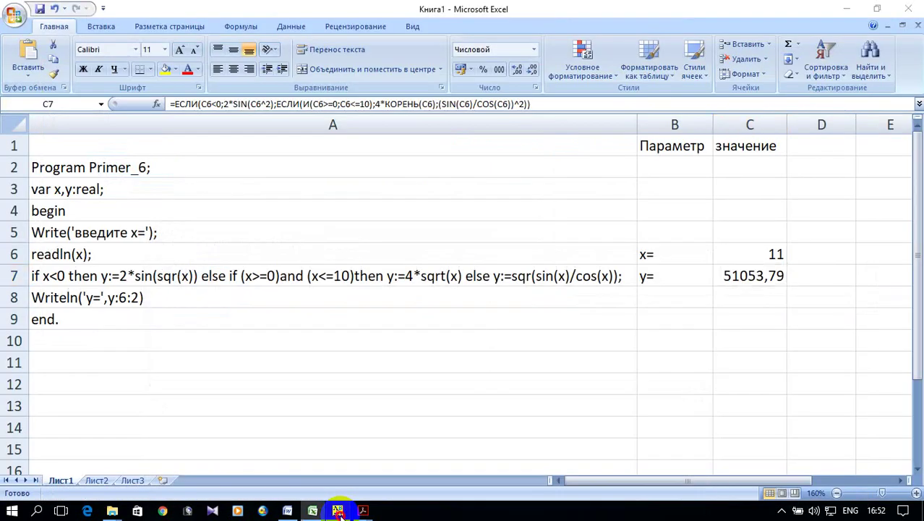
- Re-run the Pascal program with x = -1, getting y= 1.68
{"action": "left_click", "coordinate": [338, 510]}
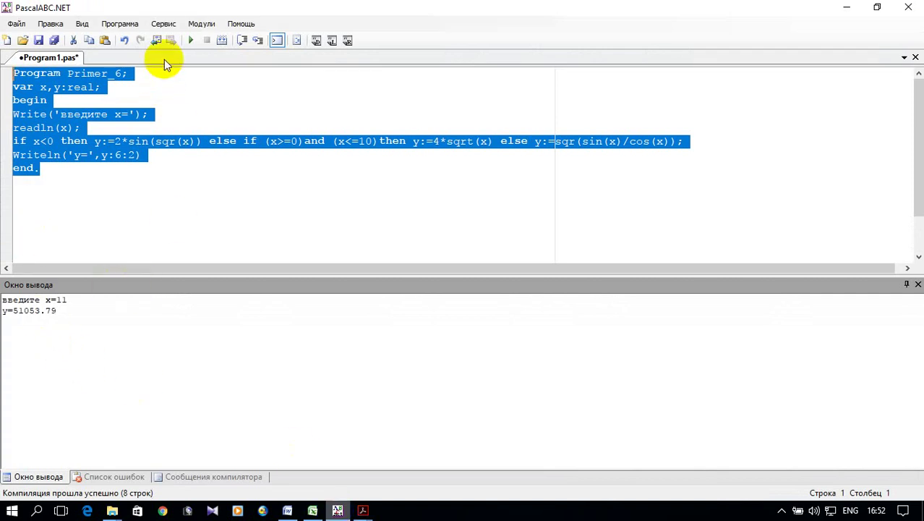
{"action": "left_click", "coordinate": [187, 44]}
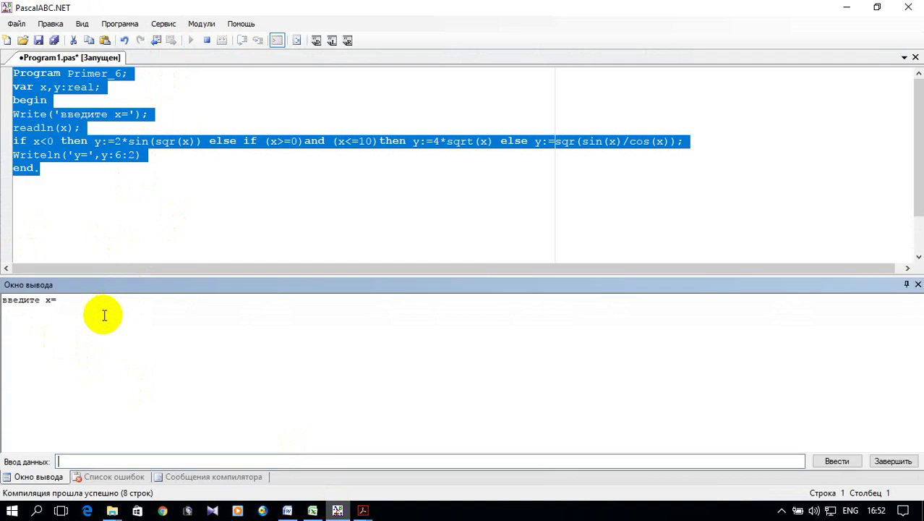
{"action": "type", "text": "-1"}
{"action": "key", "text": "Return"}
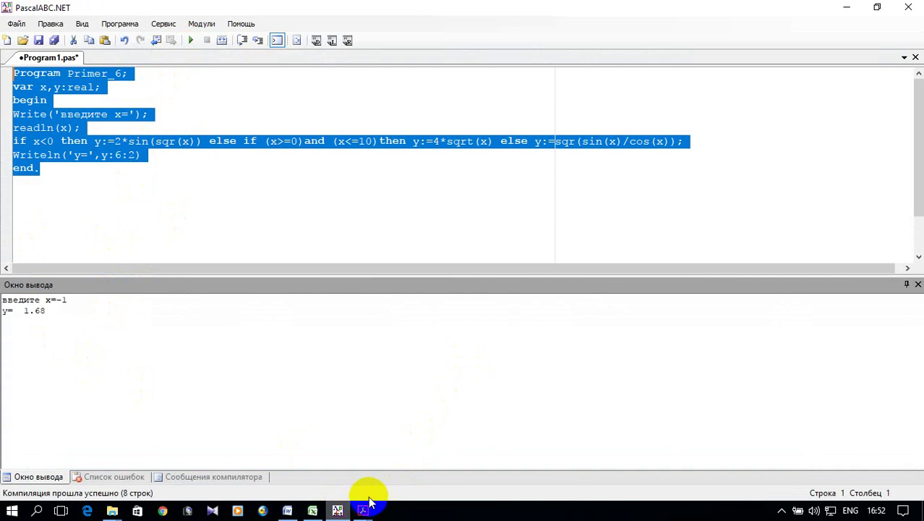
{"action": "left_click", "coordinate": [312, 510]}
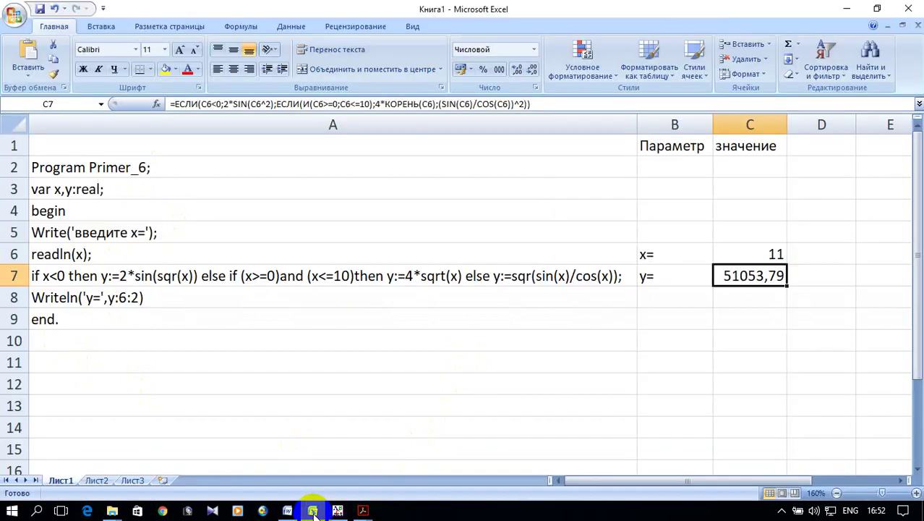
- Enter -1 in C6 so C7 shows 1,68, then bring up the blank Word document
{"action": "left_click", "coordinate": [766, 254]}
{"action": "type", "text": "-1"}
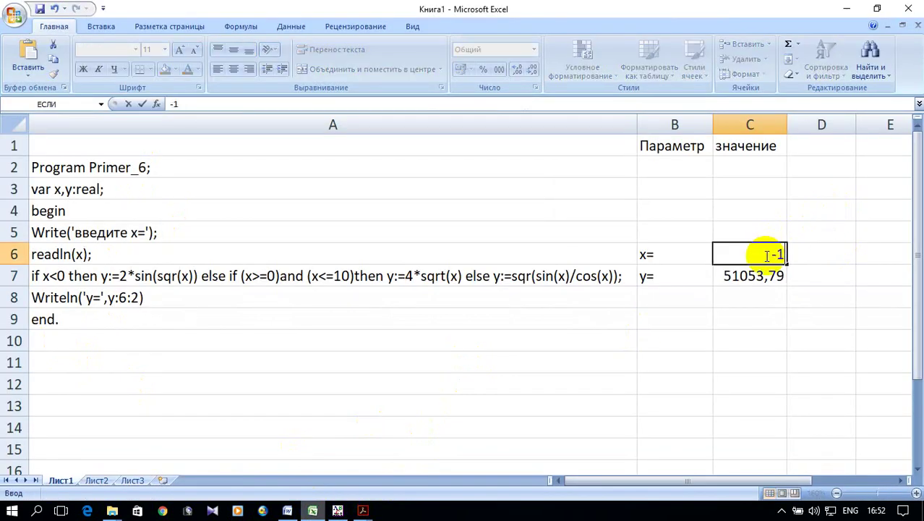
{"action": "key", "text": "Return"}
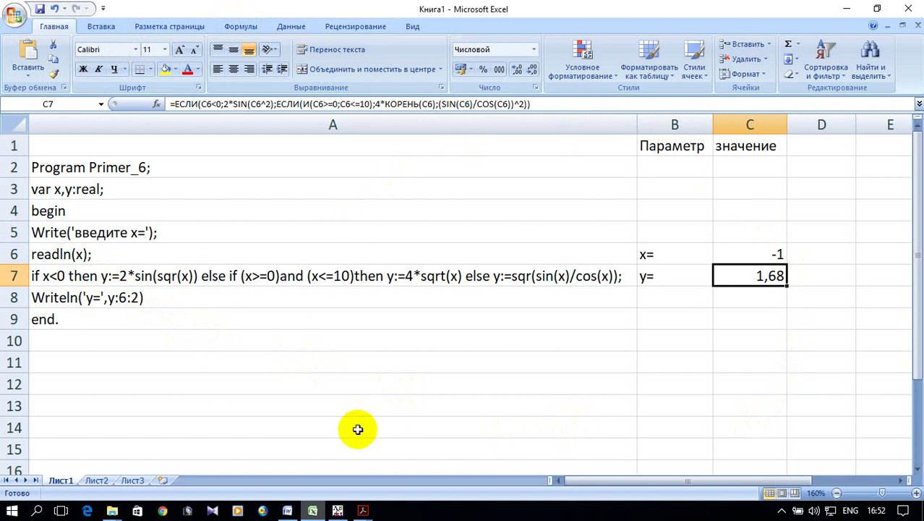
{"action": "left_click", "coordinate": [287, 510]}
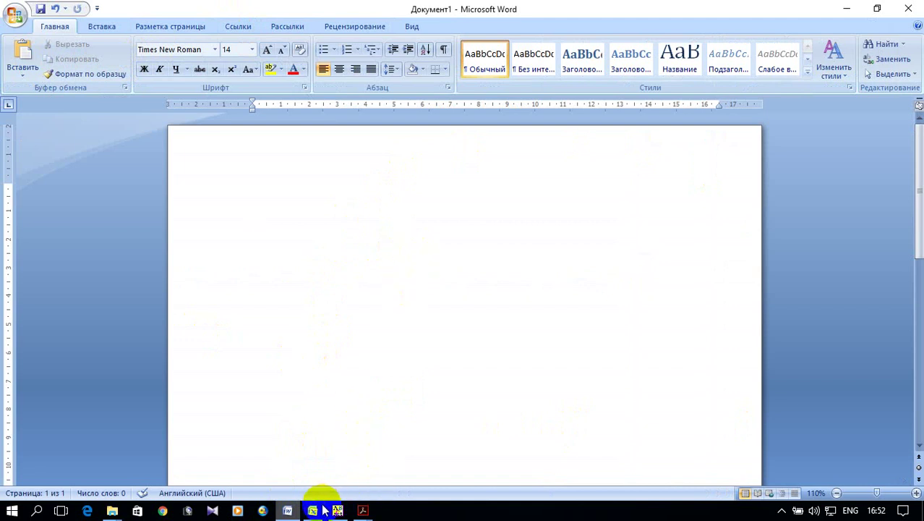
- Copy the task text from Example_6.pdf and minimize Acrobat Reader
{"action": "mouse_move", "coordinate": [318, 512]}
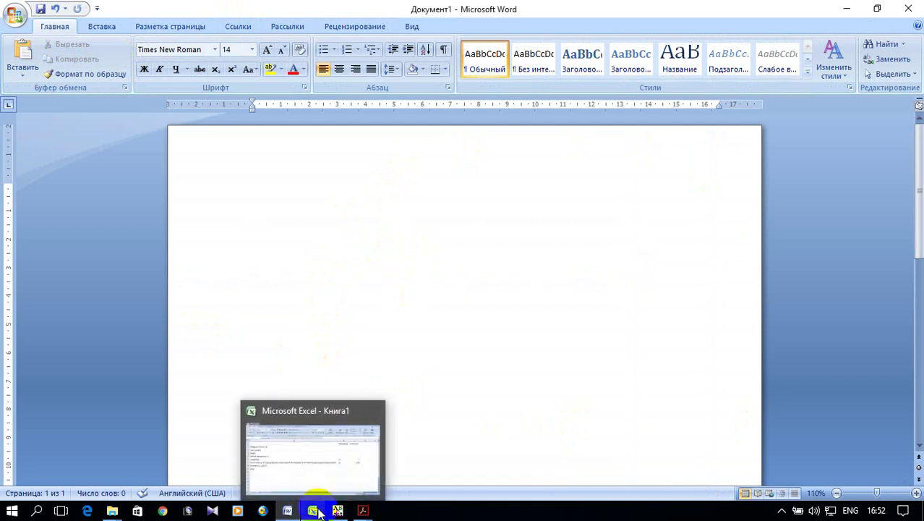
{"action": "mouse_move", "coordinate": [363, 511]}
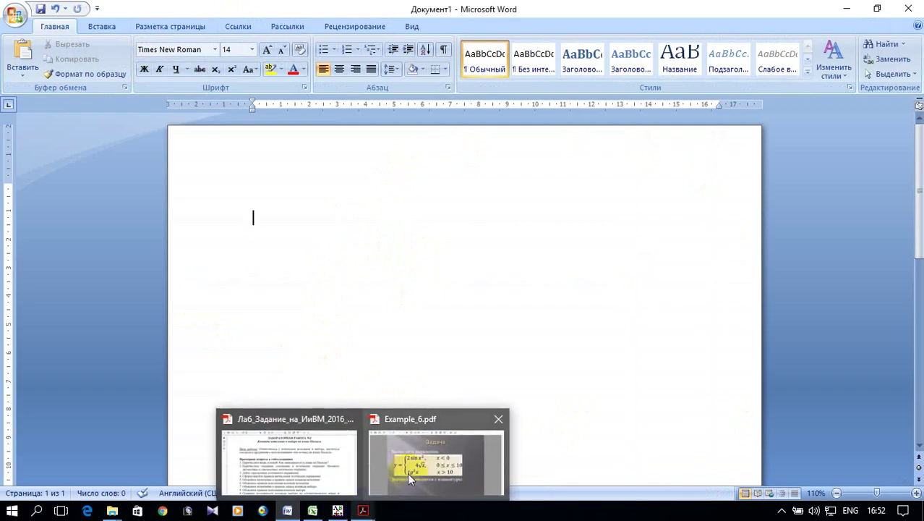
{"action": "left_click", "coordinate": [407, 472]}
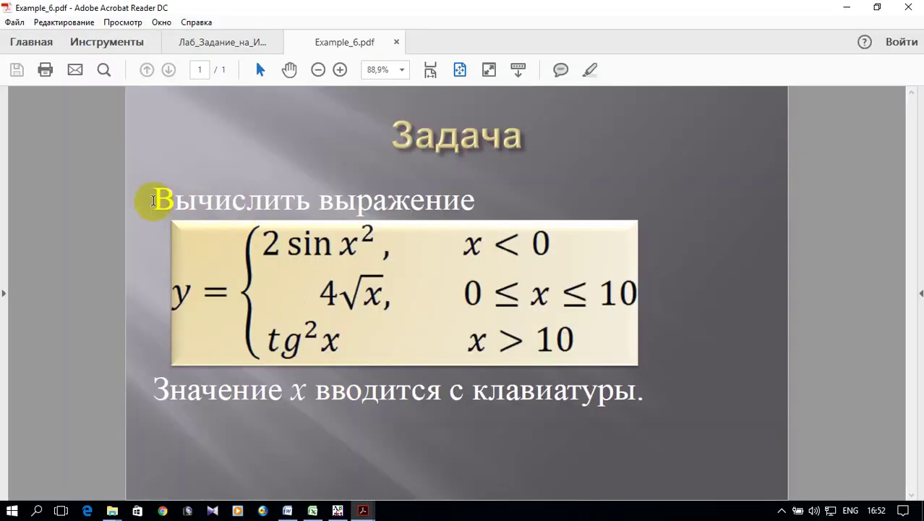
{"action": "mouse_move", "coordinate": [153, 200]}
{"action": "left_mouse_down"}
{"action": "mouse_move", "coordinate": [590, 387]}
{"action": "mouse_move", "coordinate": [651, 391]}
{"action": "left_mouse_up"}
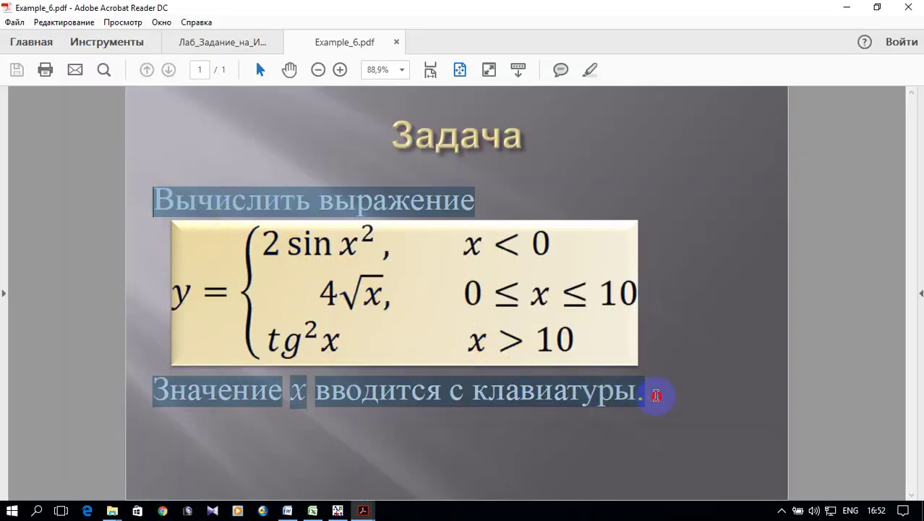
{"action": "right_click", "coordinate": [406, 212]}
{"action": "left_click", "coordinate": [430, 220]}
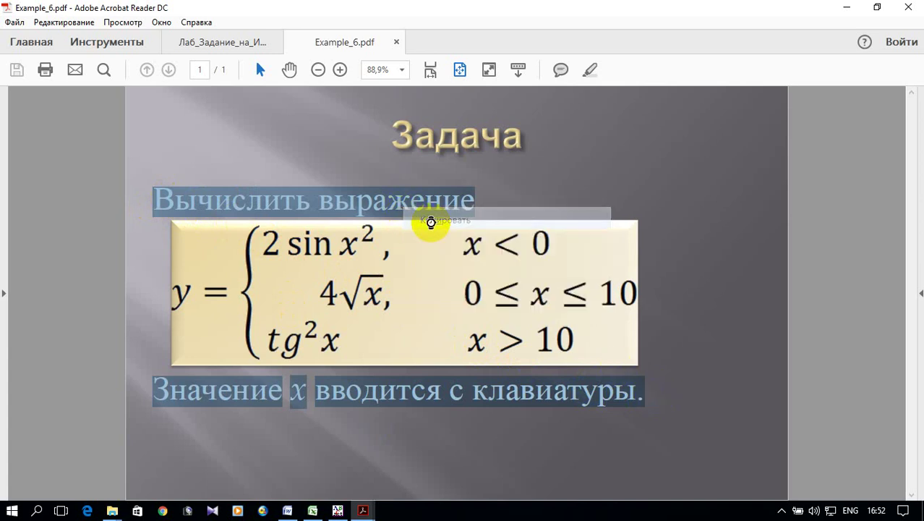
{"action": "left_click", "coordinate": [846, 9]}
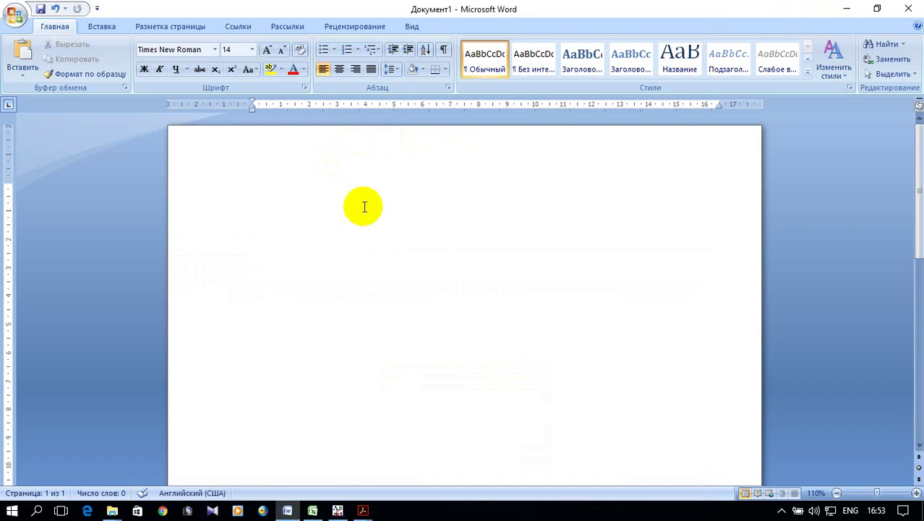
- Paste the task text and format it in Times New Roman, 12 pt
{"action": "key", "text": "ctrl+v"}
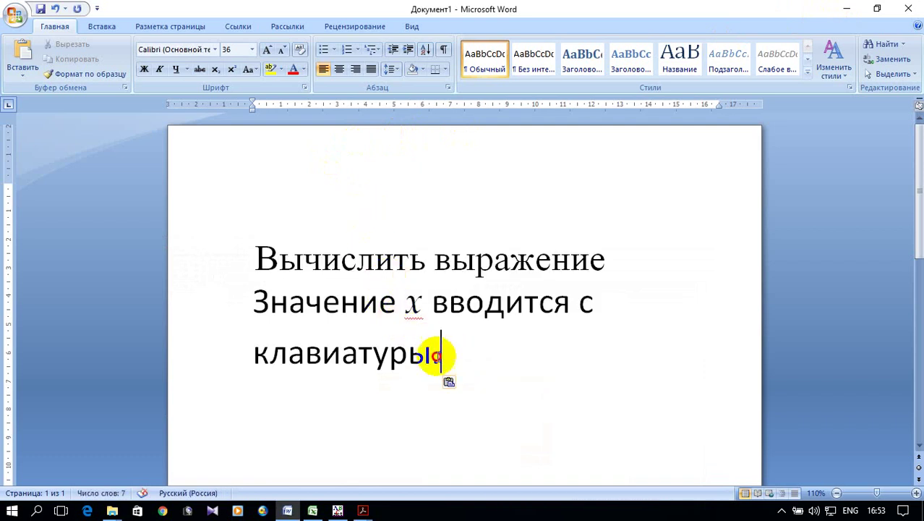
{"action": "left_click_drag", "start_coordinate": [436, 355], "coordinate": [254, 246]}
{"action": "left_click", "coordinate": [215, 49]}
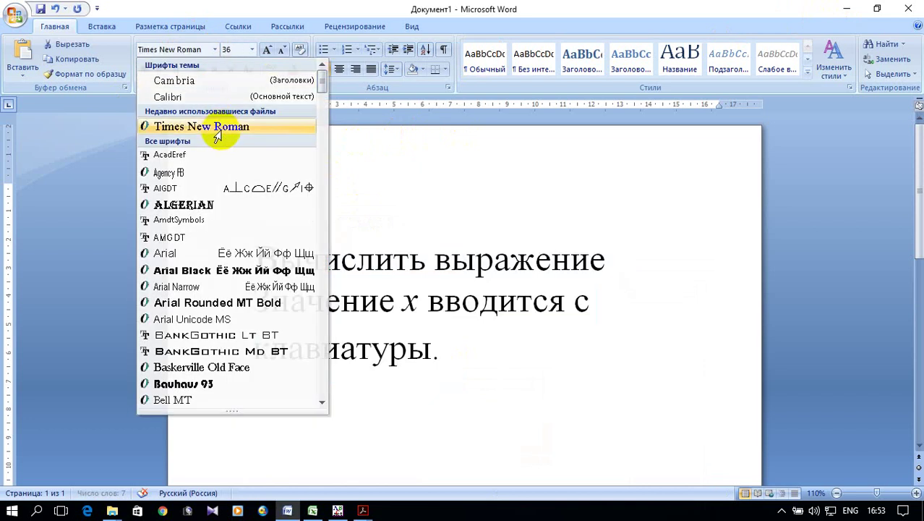
{"action": "left_click", "coordinate": [215, 128]}
{"action": "left_click", "coordinate": [250, 49]}
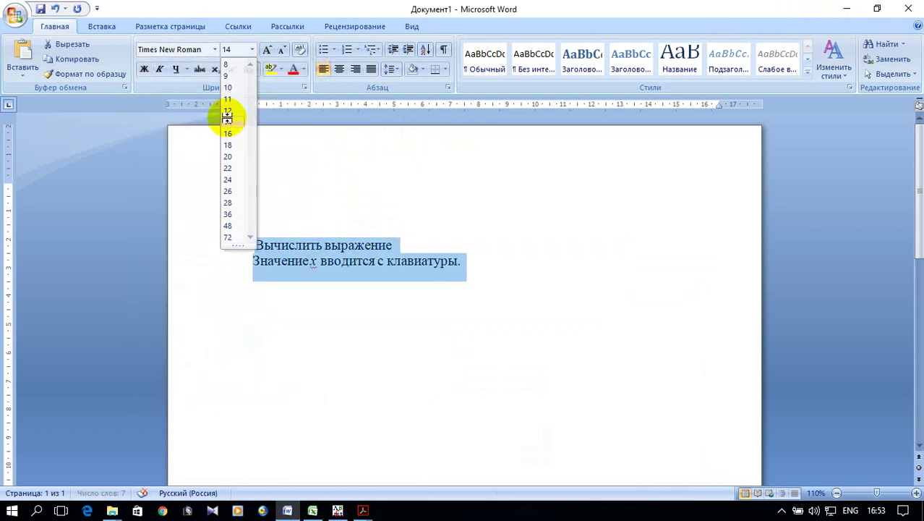
{"action": "left_click", "coordinate": [227, 116]}
- Remove the blank lines above the text and add an empty line after the first task line
{"action": "left_click", "coordinate": [246, 187]}
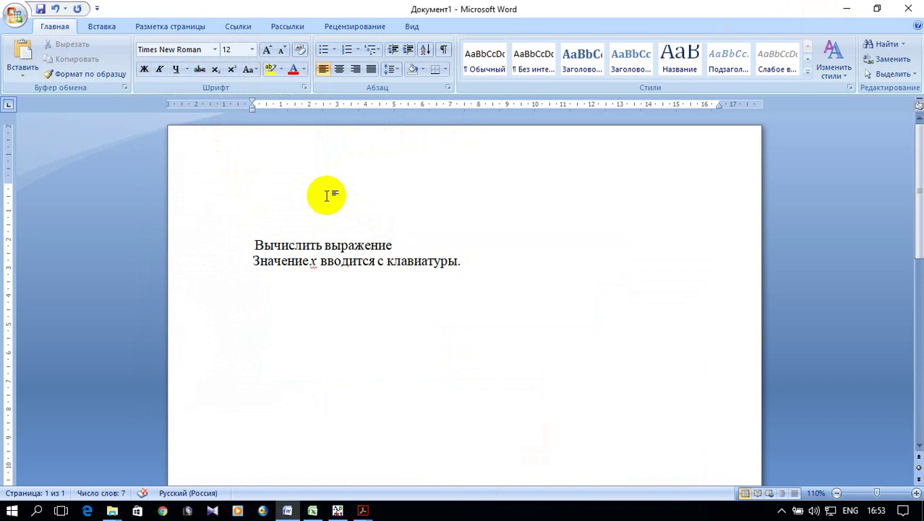
{"action": "key", "text": "Delete"}
{"action": "key", "text": "Delete"}
{"action": "key", "text": "Delete"}
{"action": "key", "text": "Delete"}
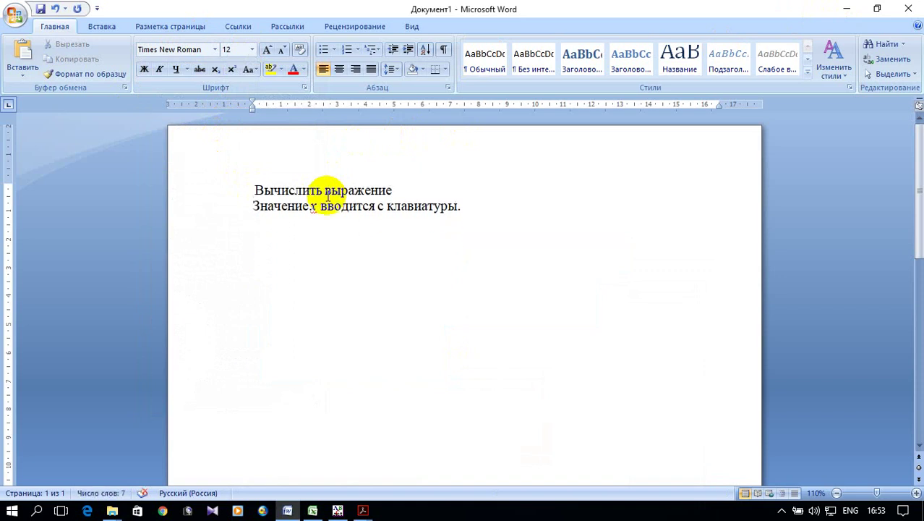
{"action": "left_click", "coordinate": [463, 182]}
{"action": "key", "text": "Return"}
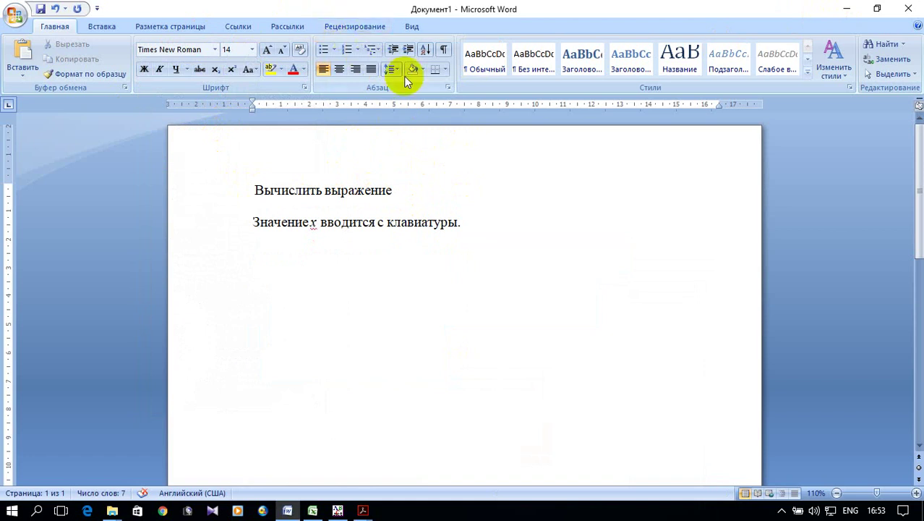
{"action": "left_click", "coordinate": [94, 27]}
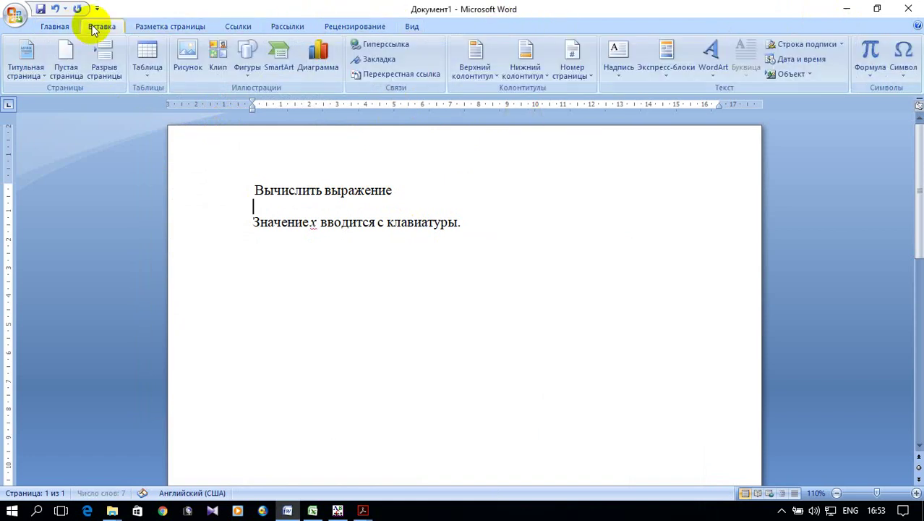
- Insert a new equation reading 'y =' followed by a three-condition brace
{"action": "left_click", "coordinate": [871, 74]}
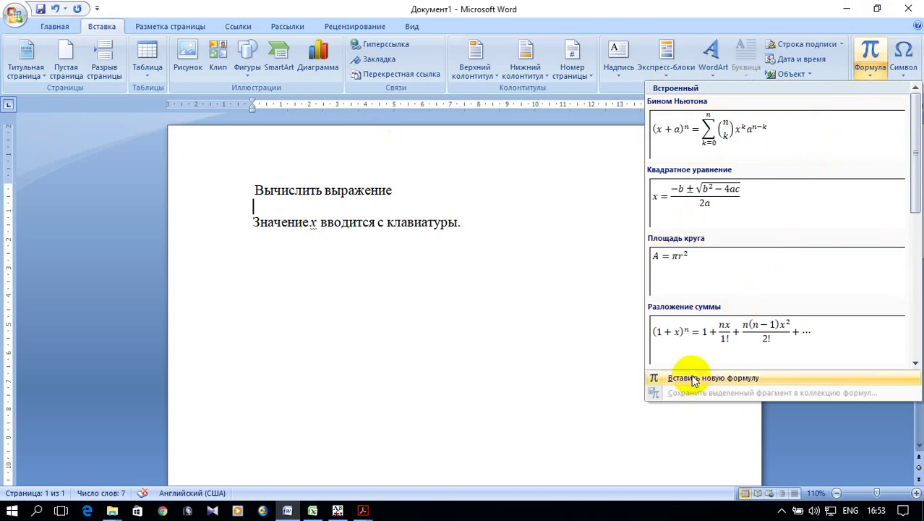
{"action": "left_click", "coordinate": [692, 377]}
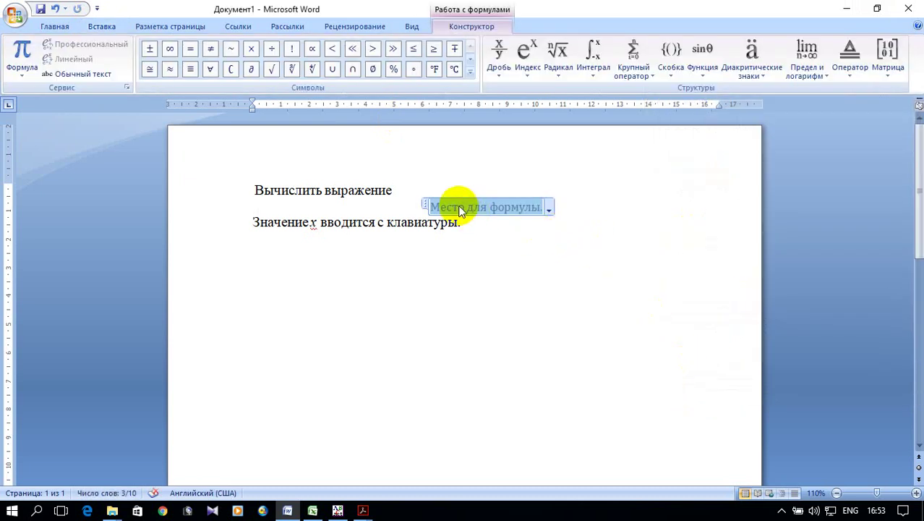
{"action": "type", "text": "y "}
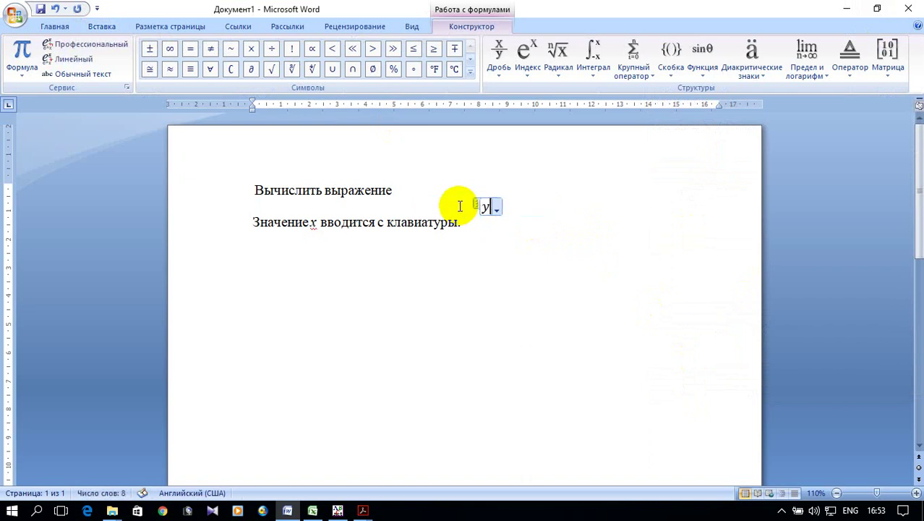
{"action": "type", "text": "="}
{"action": "left_click", "coordinate": [671, 69]}
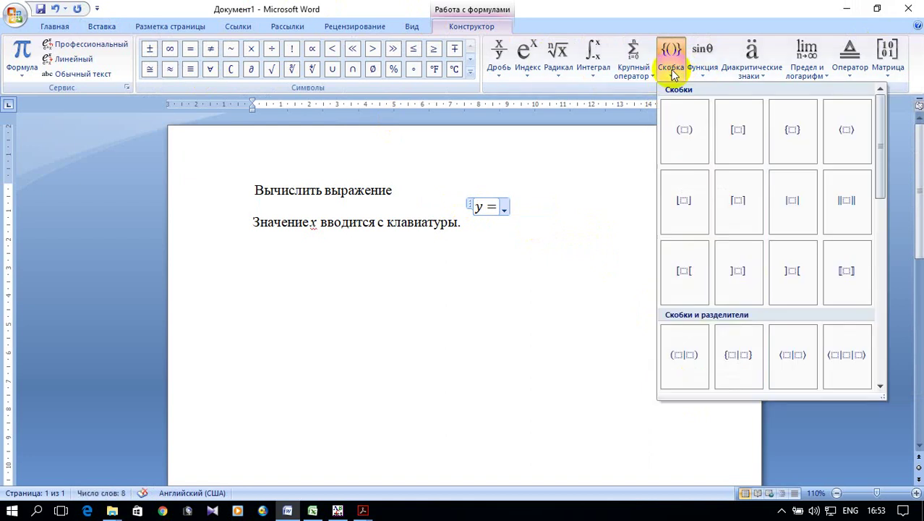
{"action": "scroll", "coordinate": [810, 210], "scroll_direction": "down", "scroll_amount": 3}
{"action": "scroll", "coordinate": [801, 207], "scroll_direction": "down", "scroll_amount": 3}
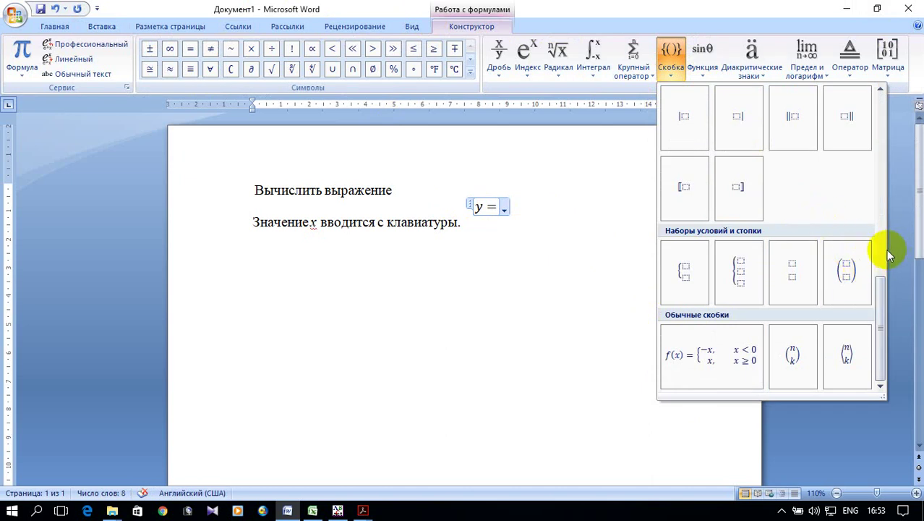
{"action": "left_click", "coordinate": [739, 280]}
{"action": "left_click", "coordinate": [502, 208]}
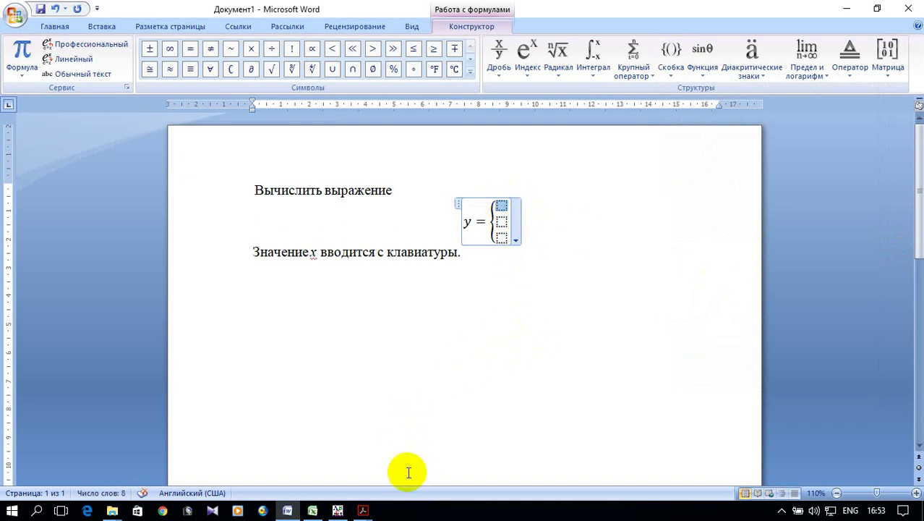
- Enter 2sinx² with a superscript exponent in the first brace row
{"action": "mouse_move", "coordinate": [360, 512]}
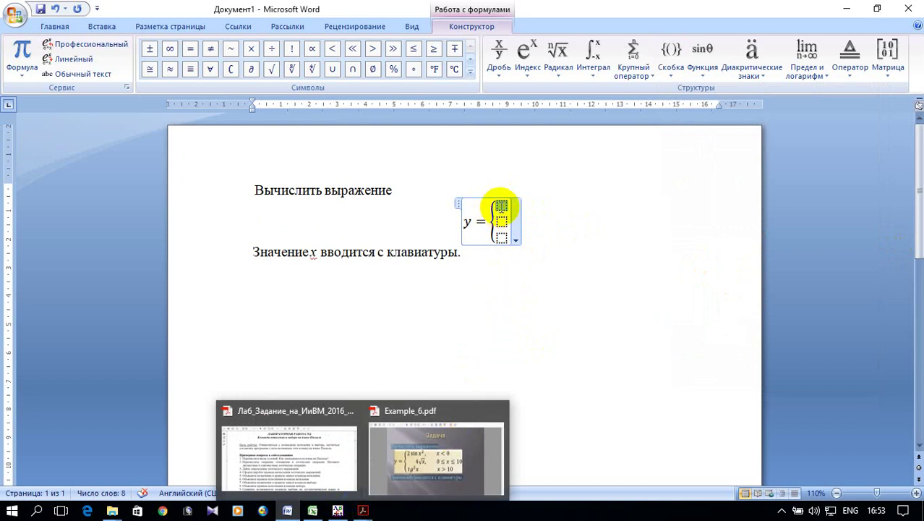
{"action": "type", "text": "2"}
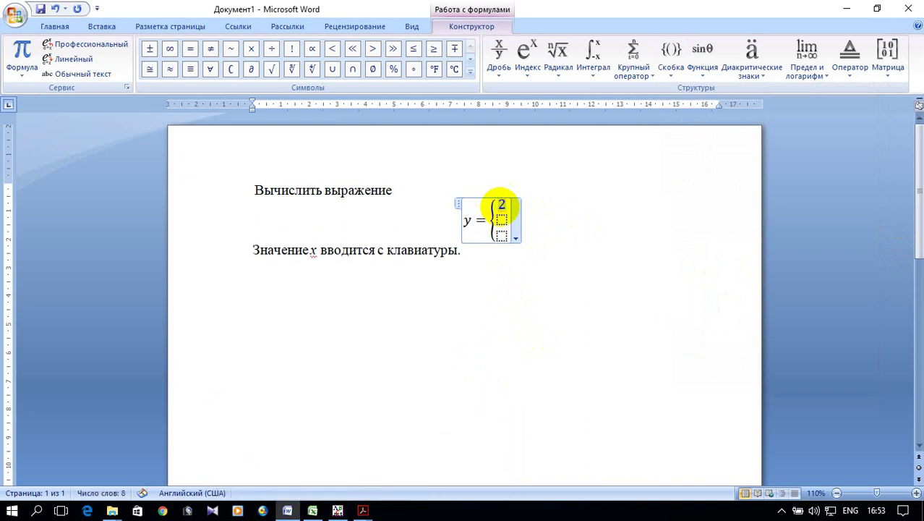
{"action": "type", "text": "sin"}
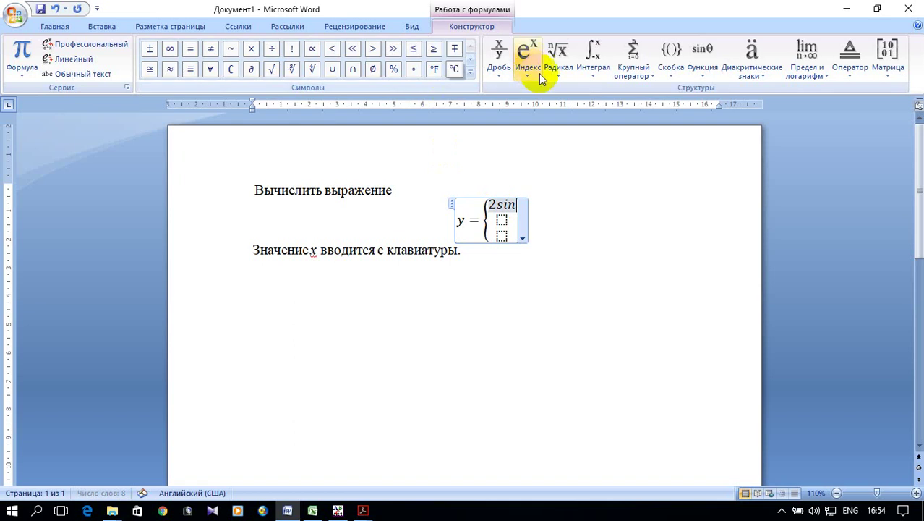
{"action": "left_click", "coordinate": [525, 51]}
{"action": "left_click", "coordinate": [552, 118]}
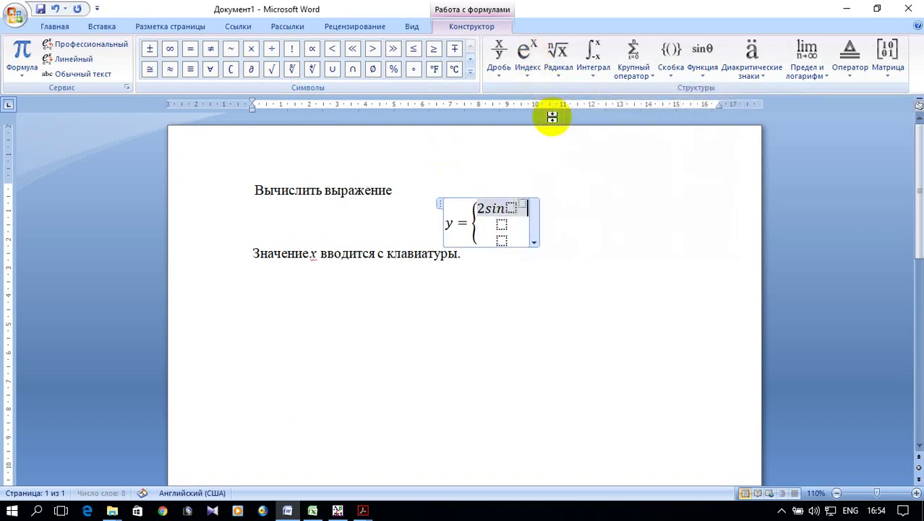
{"action": "type", "text": "x"}
{"action": "left_click", "coordinate": [519, 204]}
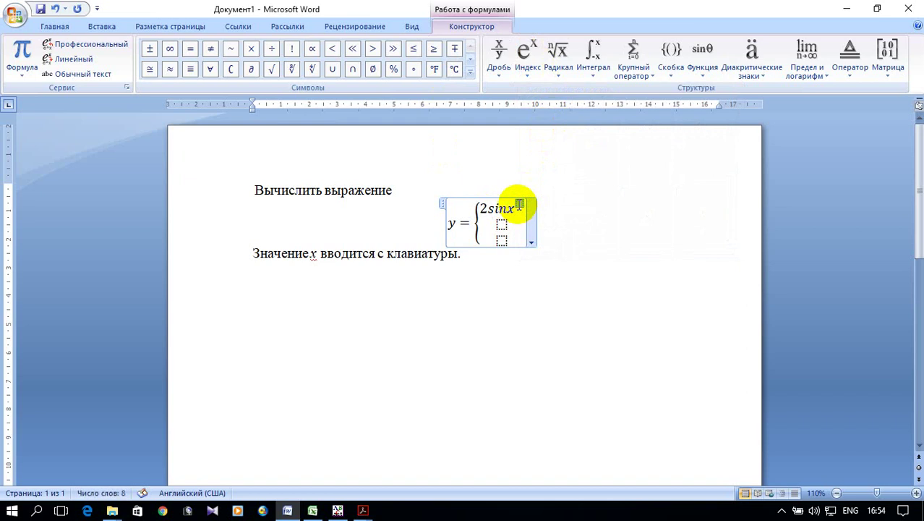
{"action": "type", "text": "2"}
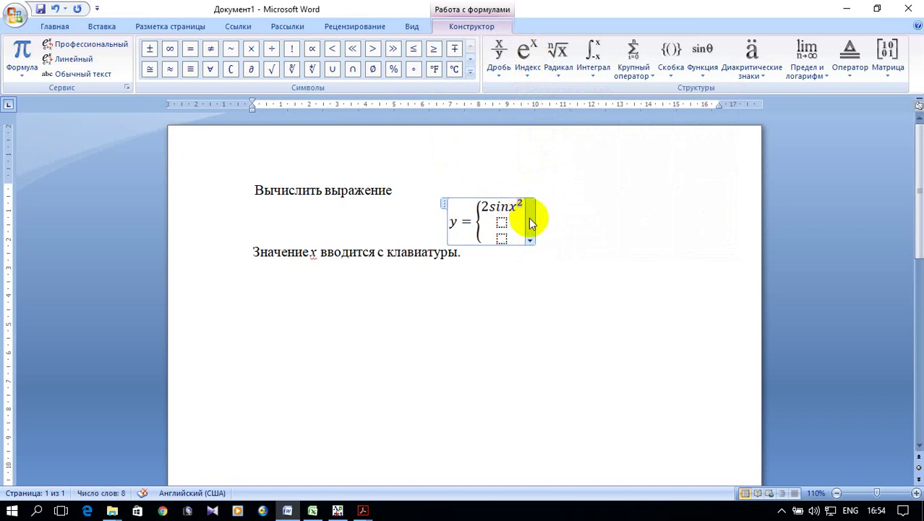
{"action": "left_click", "coordinate": [529, 217]}
- Add the condition 'при x < 0' after 2sinx² in the first row
{"action": "type", "text": "ghb"}
{"action": "key", "text": "BackSpace"}
{"action": "key", "text": "BackSpace"}
{"action": "key", "text": "BackSpace"}
{"action": "key", "text": "alt+shift"}
{"action": "type", "text": "при"}
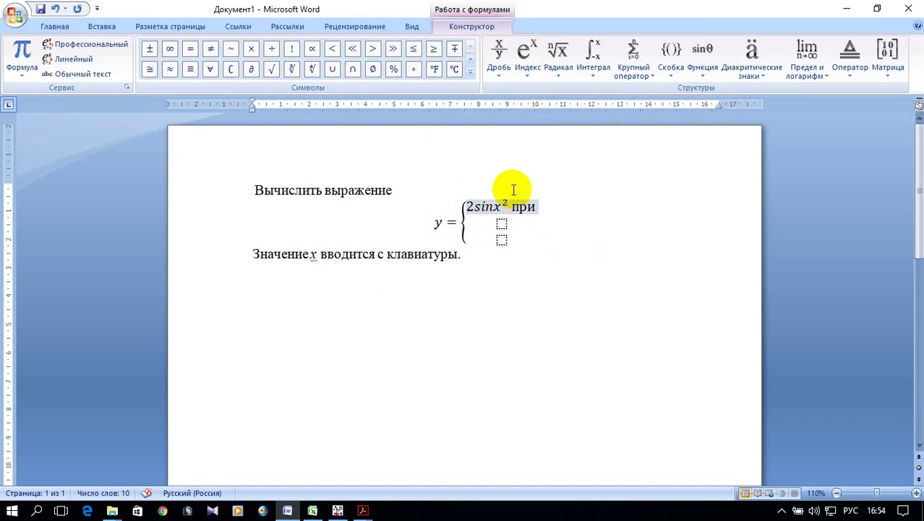
{"action": "type", "text": " ч"}
{"action": "key", "text": "BackSpace"}
{"action": "key", "text": "alt+shift"}
{"action": "type", "text": "x "}
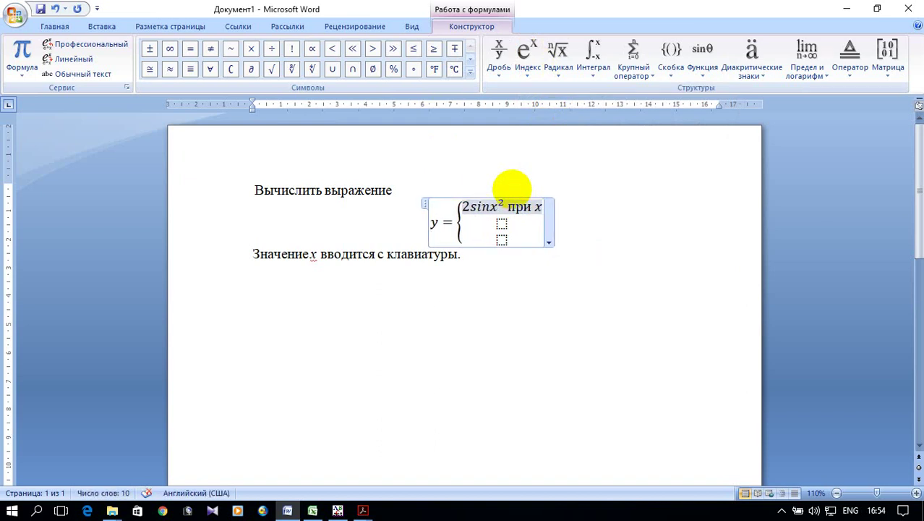
{"action": "type", "text": "< 0"}
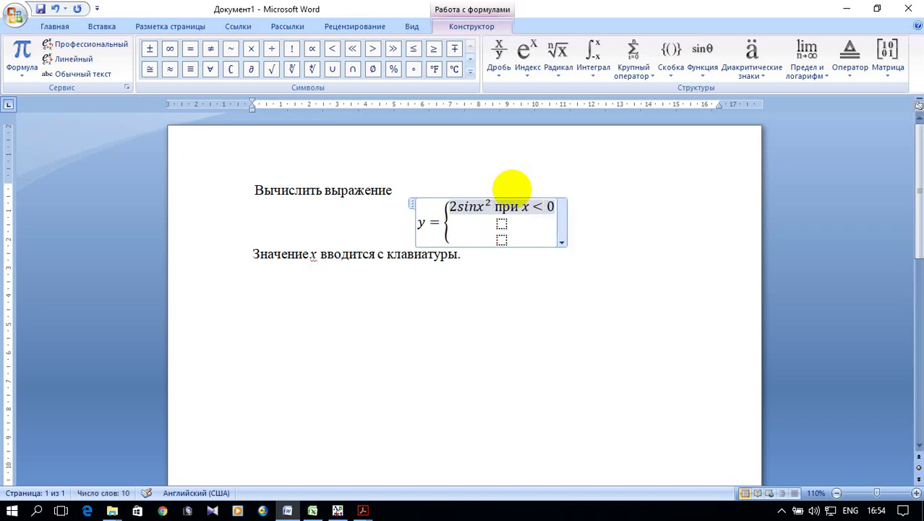
- Check the task PDF, then enter 4√x in the second row
{"action": "left_click", "coordinate": [501, 223]}
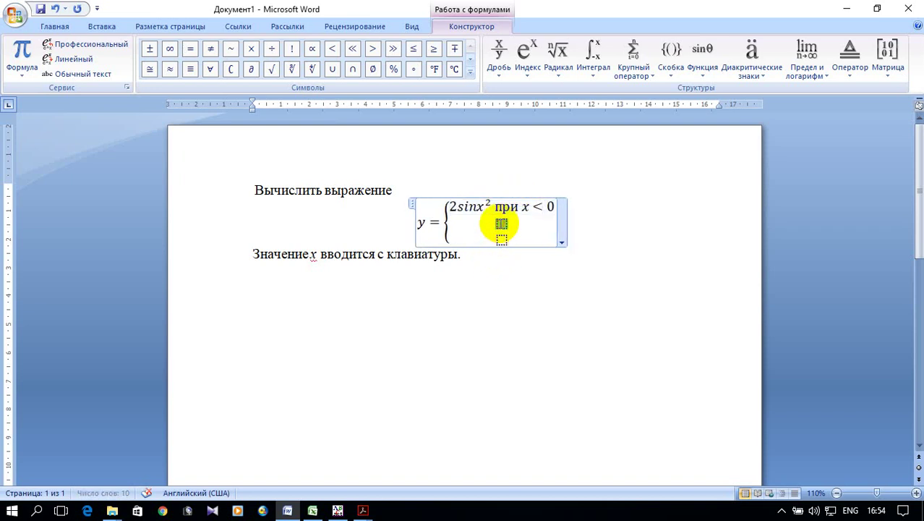
{"action": "left_click", "coordinate": [413, 468]}
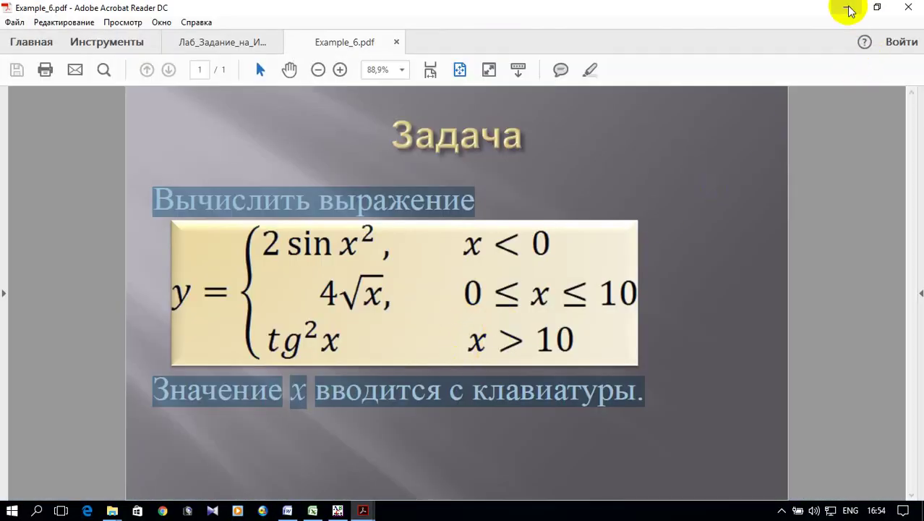
{"action": "left_click", "coordinate": [850, 10]}
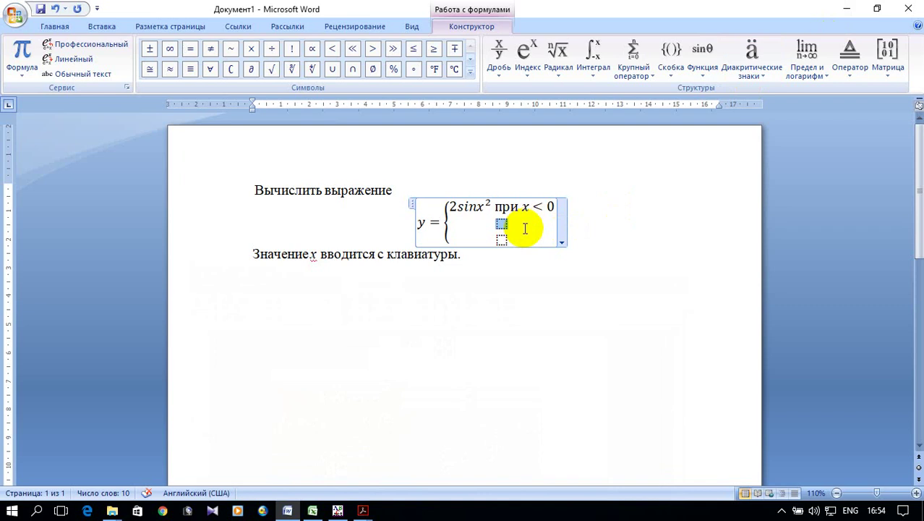
{"action": "type", "text": "4"}
{"action": "left_click", "coordinate": [569, 73]}
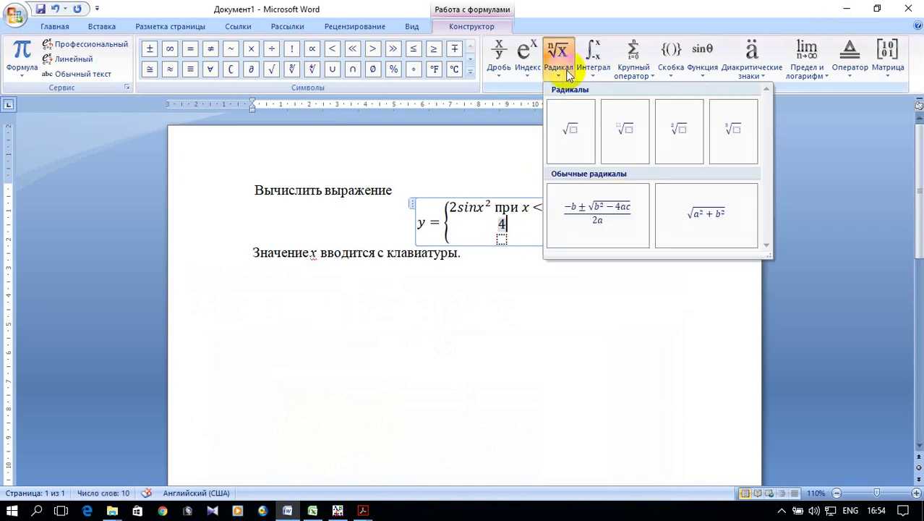
{"action": "left_click", "coordinate": [574, 116]}
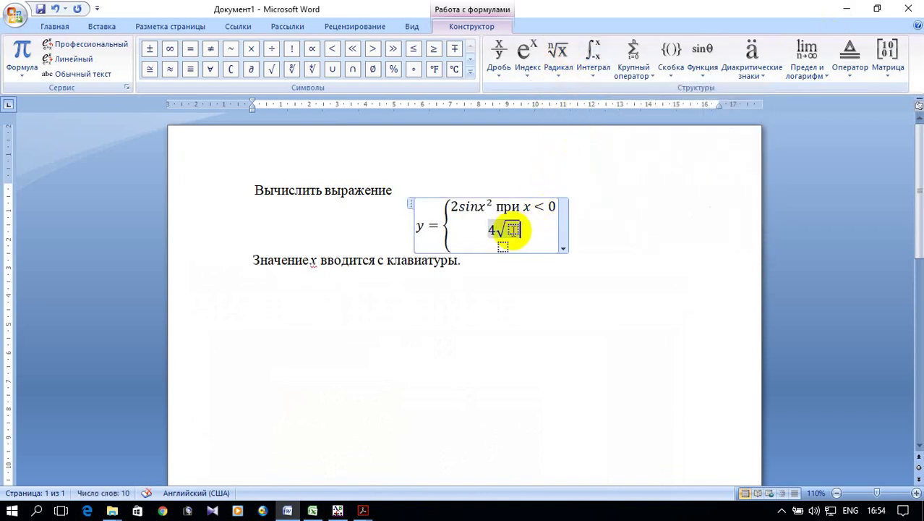
{"action": "type", "text": "x"}
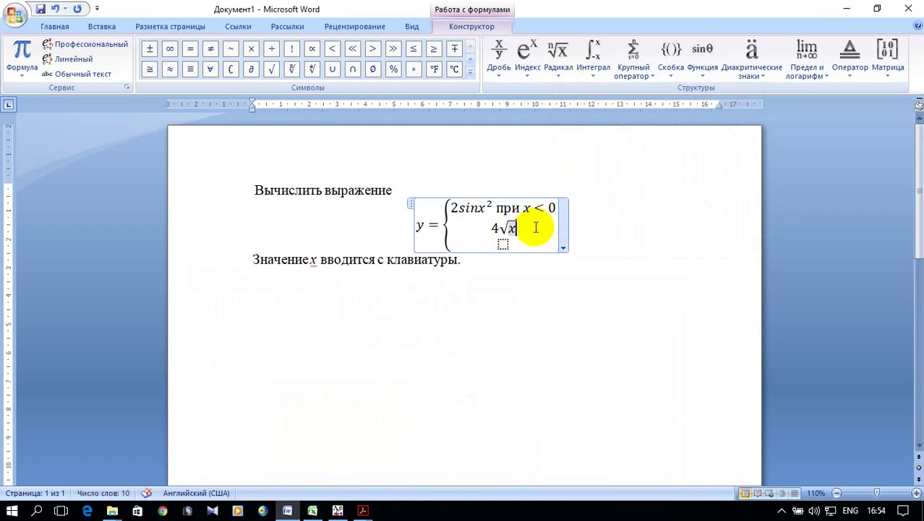
- Copy 'при x' from the first row to after 4√x in the second row
{"action": "left_click", "coordinate": [501, 208]}
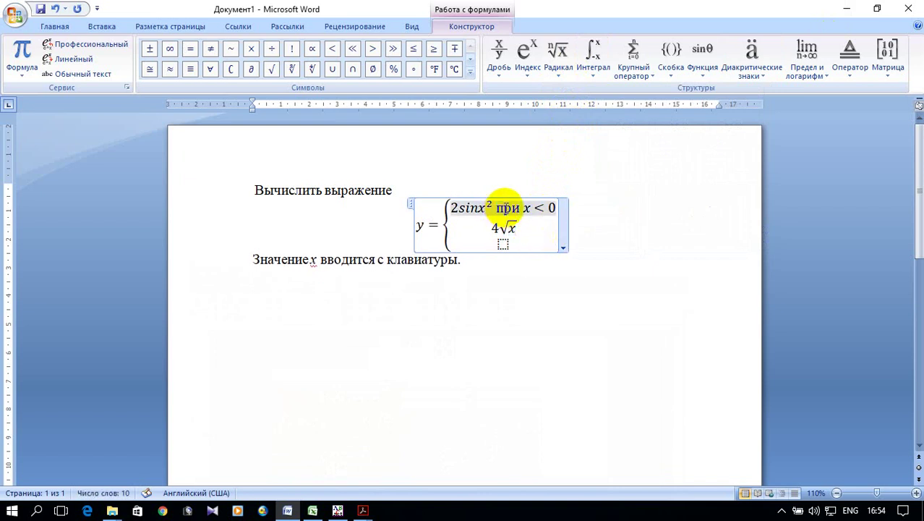
{"action": "left_click_drag", "start_coordinate": [506, 207], "coordinate": [553, 207]}
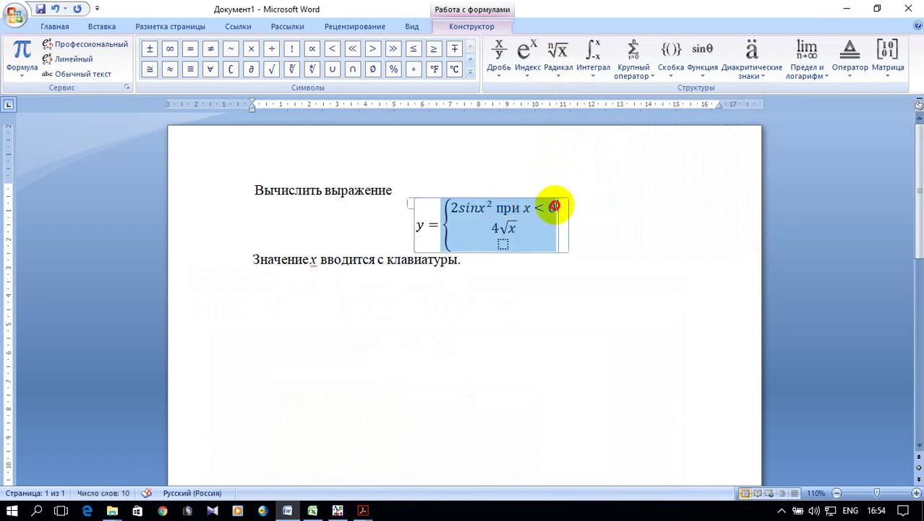
{"action": "right_click", "coordinate": [550, 207]}
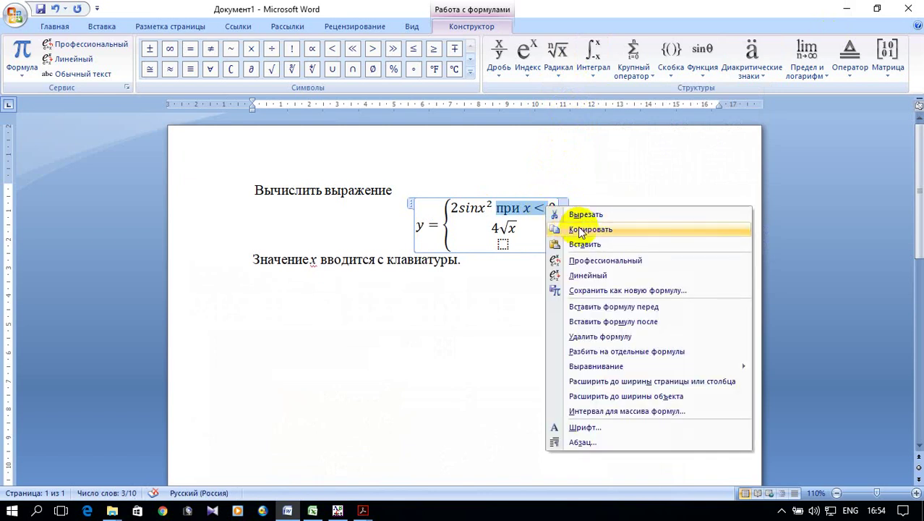
{"action": "left_click", "coordinate": [579, 231]}
{"action": "left_click", "coordinate": [538, 228]}
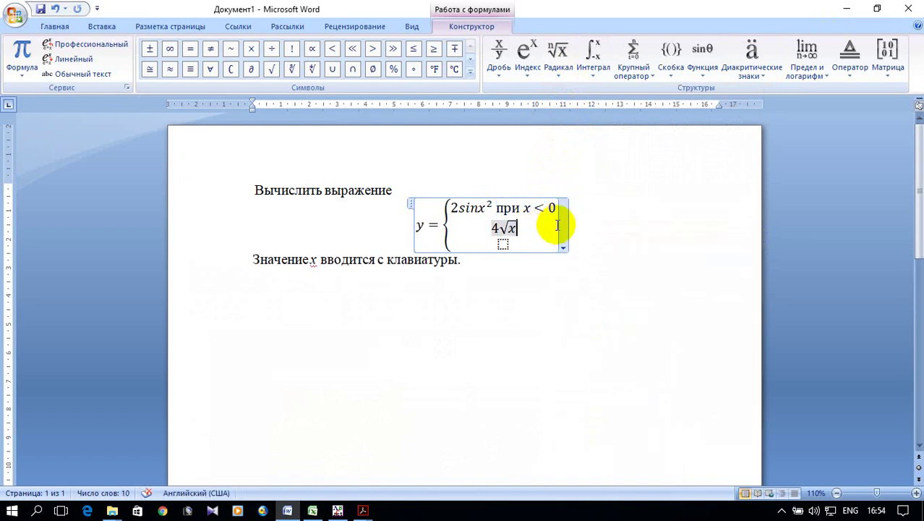
{"action": "type", "text": "при x <"}
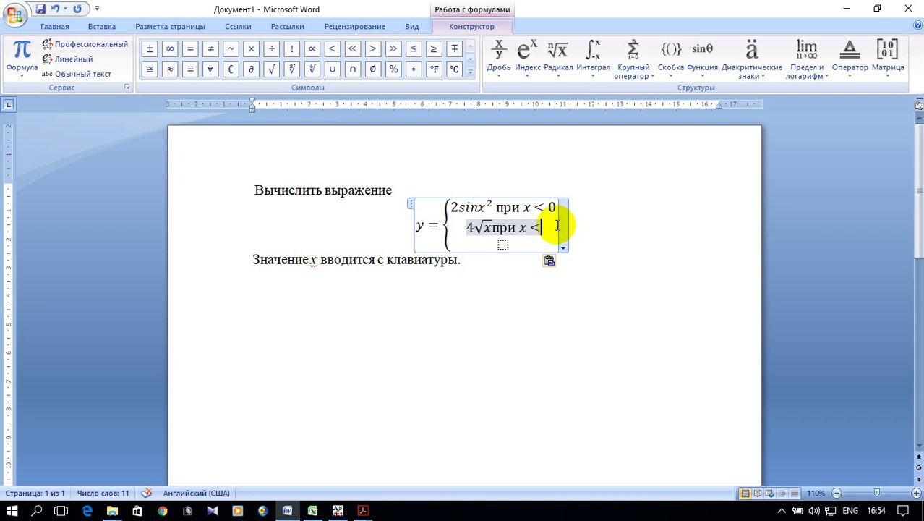
{"action": "key", "text": "BackSpace"}
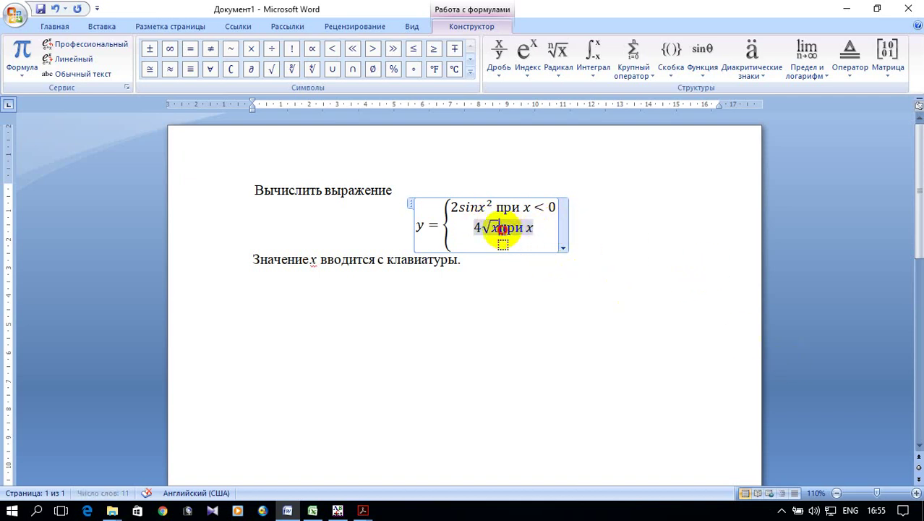
- Complete the second row's condition as 0 ≤ x ≤ 10
{"action": "key", "text": "alt+shift"}
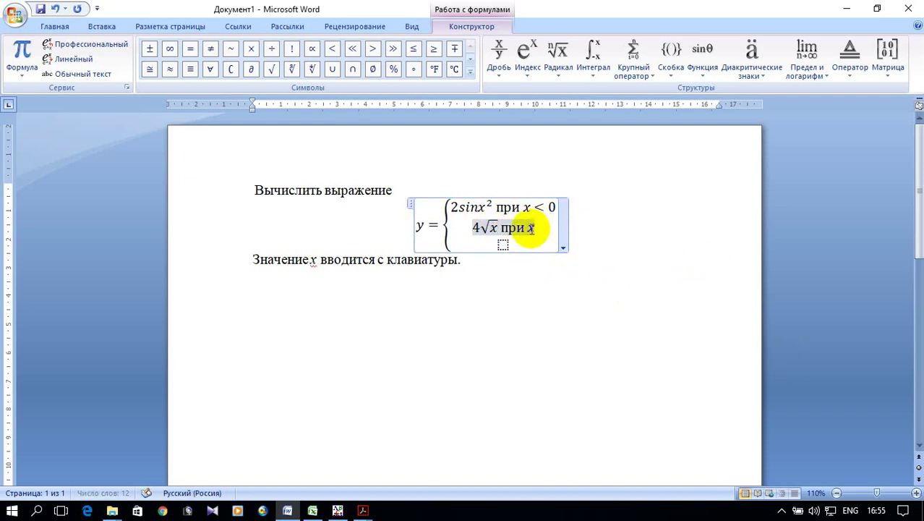
{"action": "left_click", "coordinate": [532, 228]}
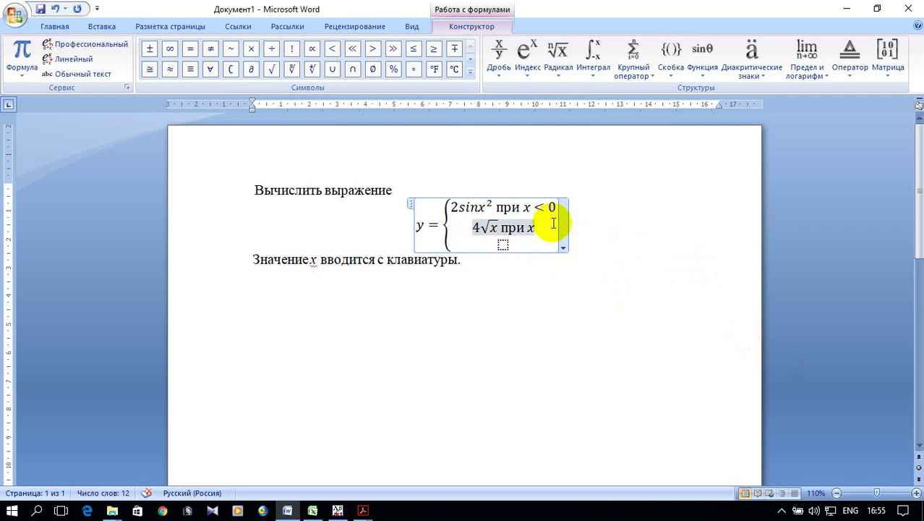
{"action": "type", "text": "0"}
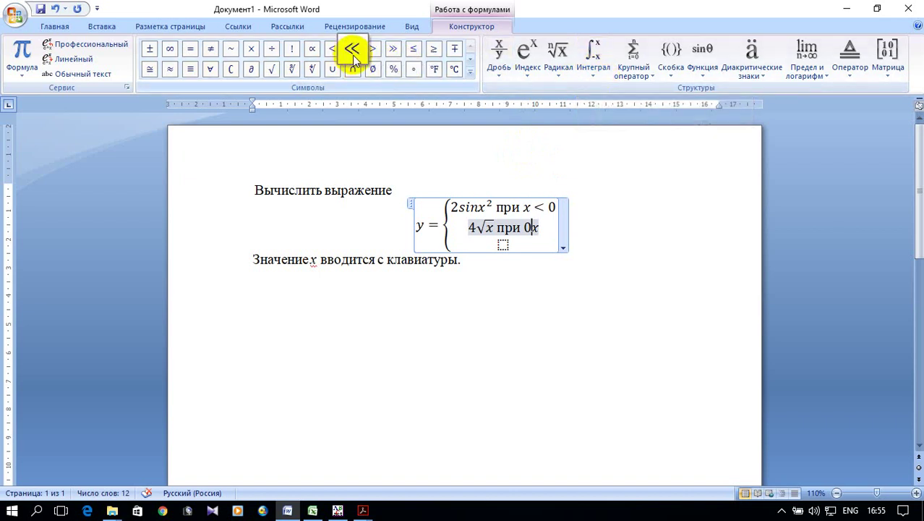
{"action": "left_click", "coordinate": [415, 49]}
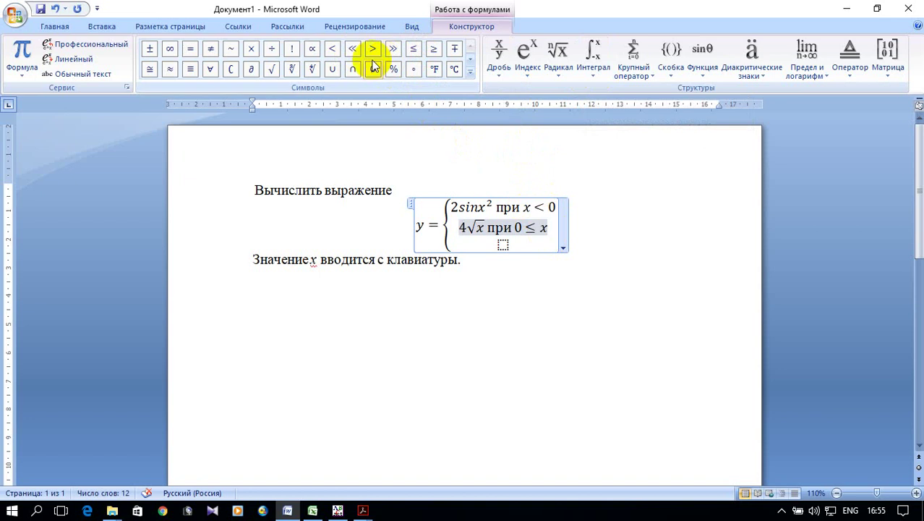
{"action": "left_click", "coordinate": [420, 50]}
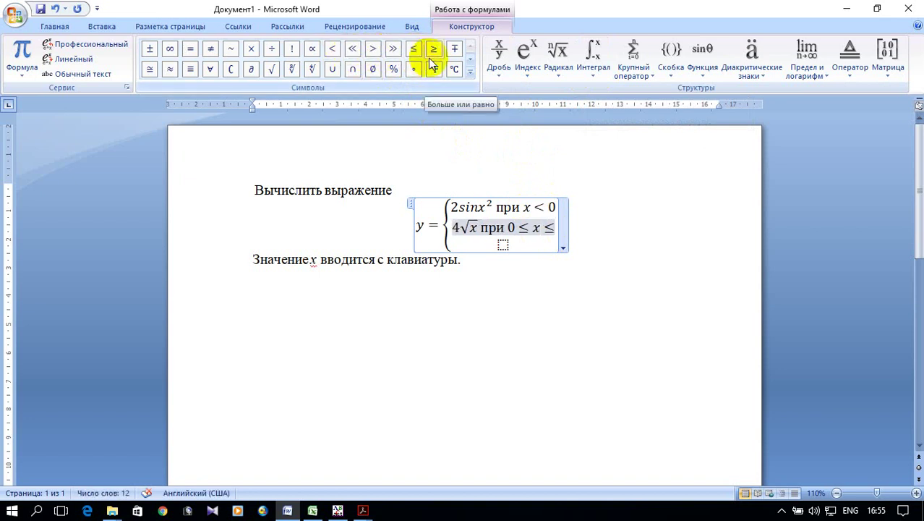
{"action": "type", "text": "10"}
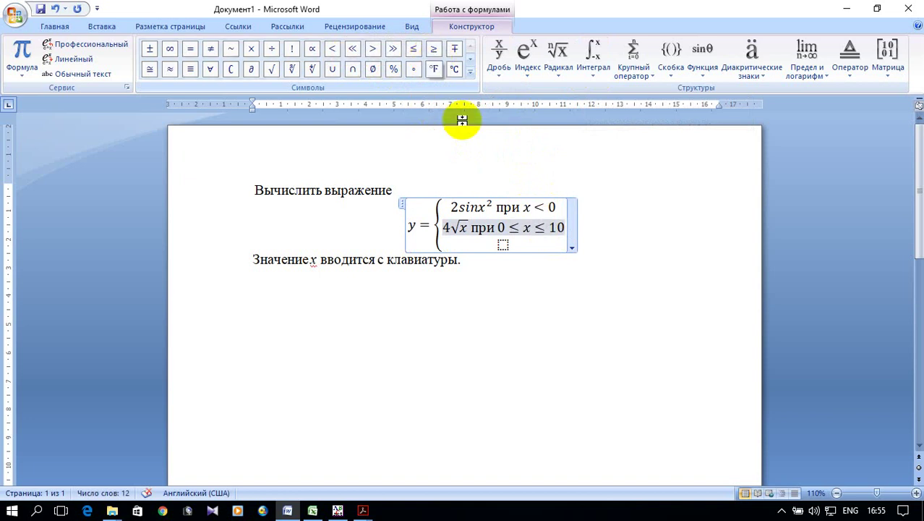
{"action": "left_click", "coordinate": [502, 245]}
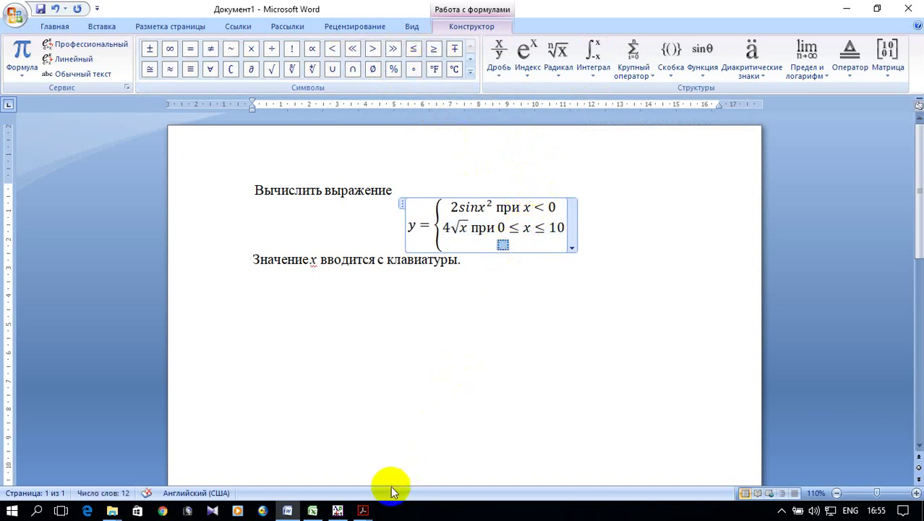
- Enter tg²x in the equation's third row using a superscript template
{"action": "left_click", "coordinate": [363, 511]}
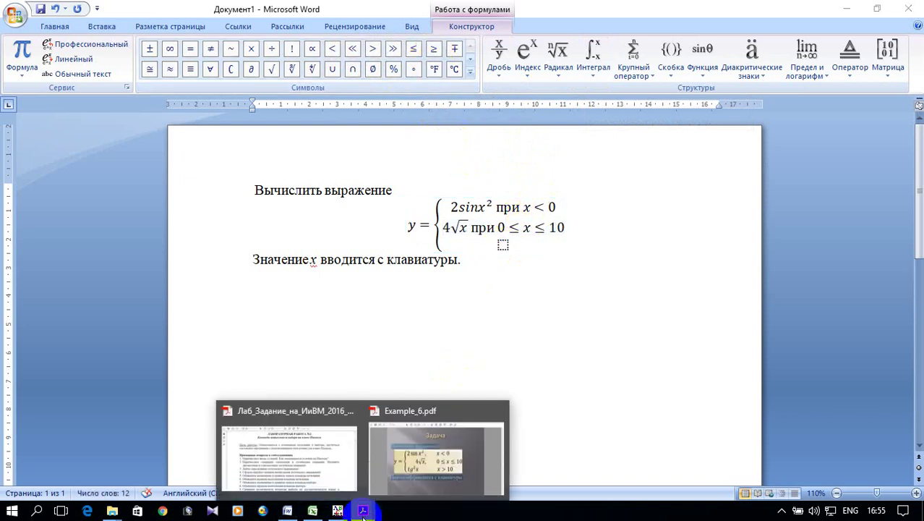
{"action": "left_click", "coordinate": [503, 246]}
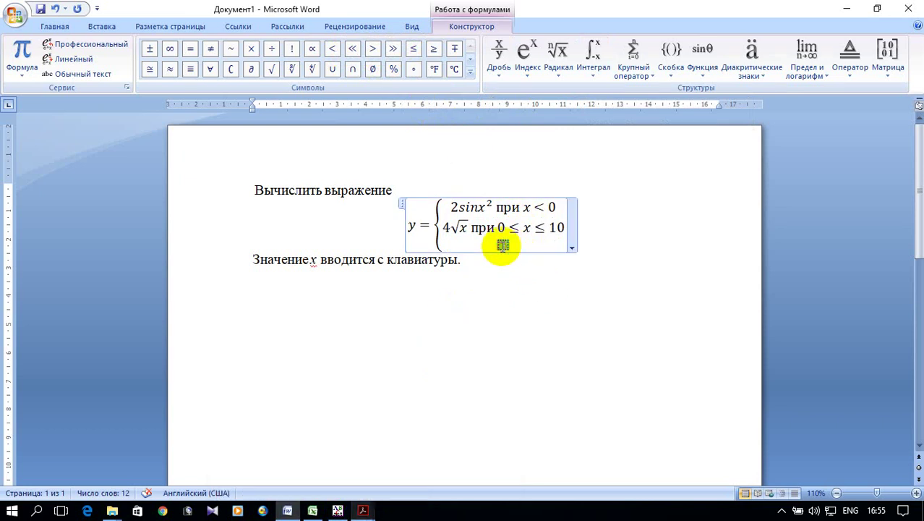
{"action": "type", "text": "tg"}
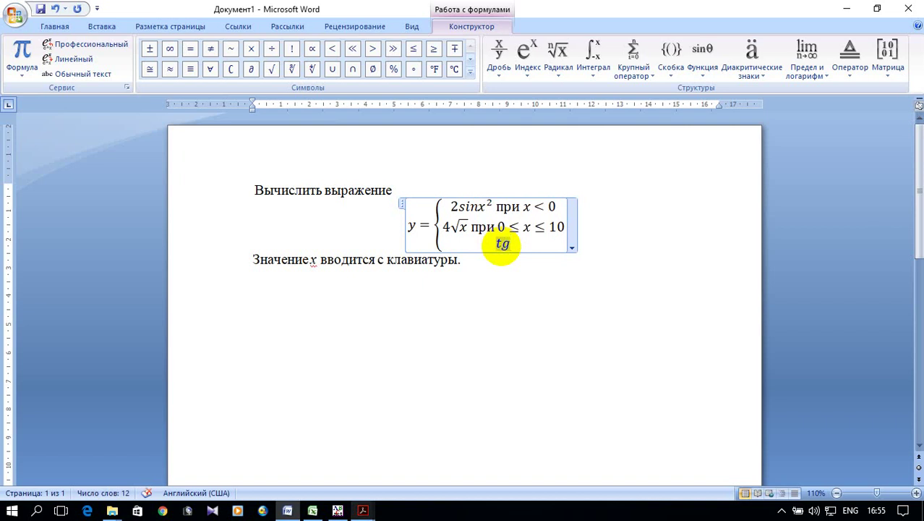
{"action": "key", "text": "BackSpace"}
{"action": "key", "text": "BackSpace"}
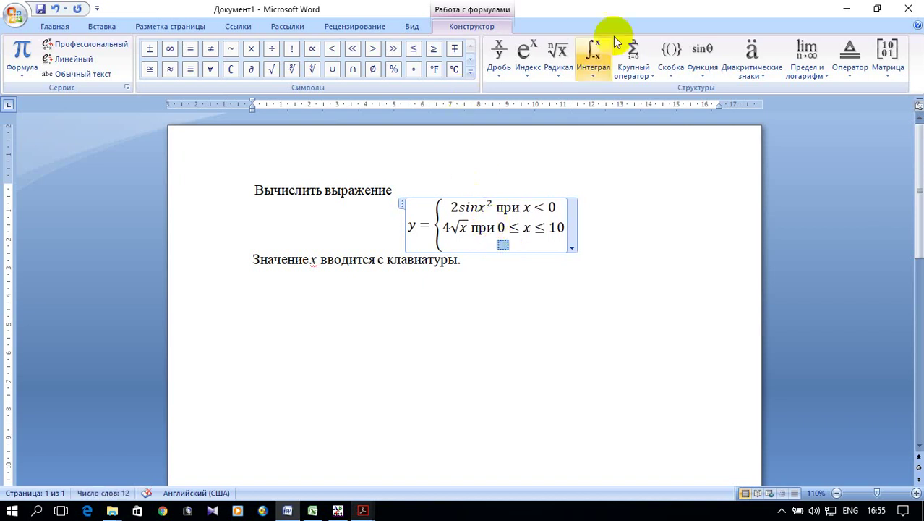
{"action": "left_click", "coordinate": [535, 75]}
{"action": "left_click", "coordinate": [549, 120]}
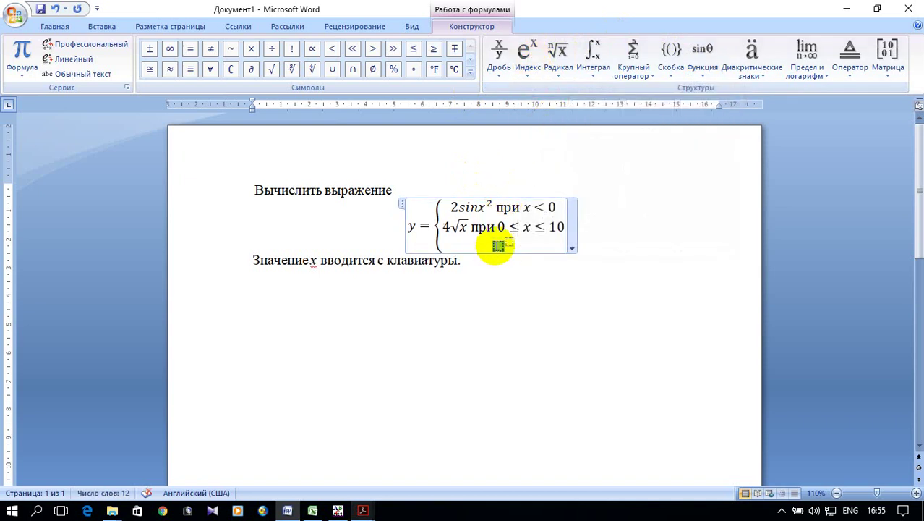
{"action": "type", "text": "tg"}
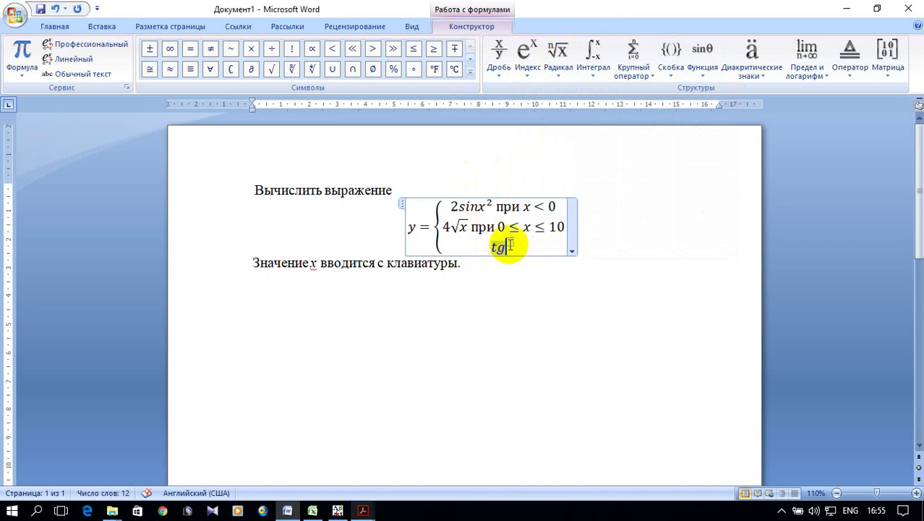
{"action": "type", "text": "2"}
{"action": "key", "text": "Right"}
{"action": "type", "text": "x"}
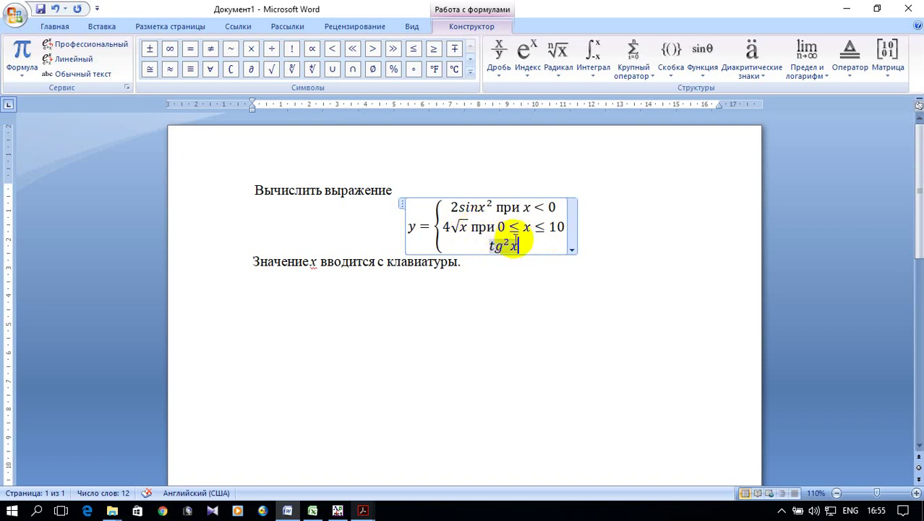
- Add the condition 'при x > 10' after tg²x and finish editing the equation
{"action": "key", "text": "alt+shift"}
{"action": "type", "text": "при"}
{"action": "key", "text": "alt+shift"}
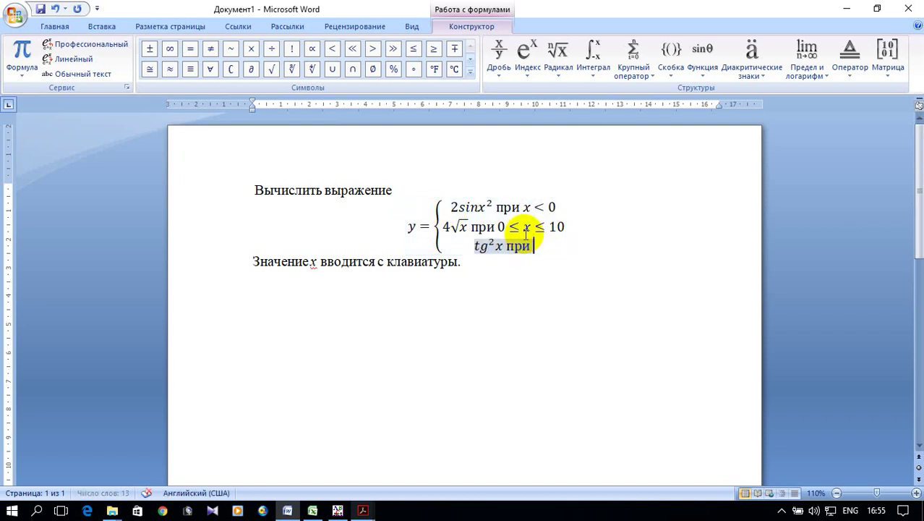
{"action": "type", "text": "x "}
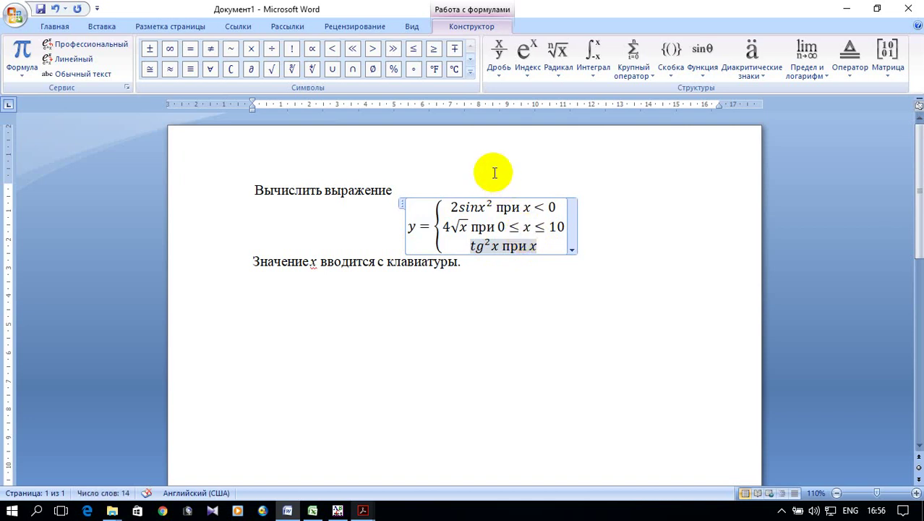
{"action": "type", "text": "> 10"}
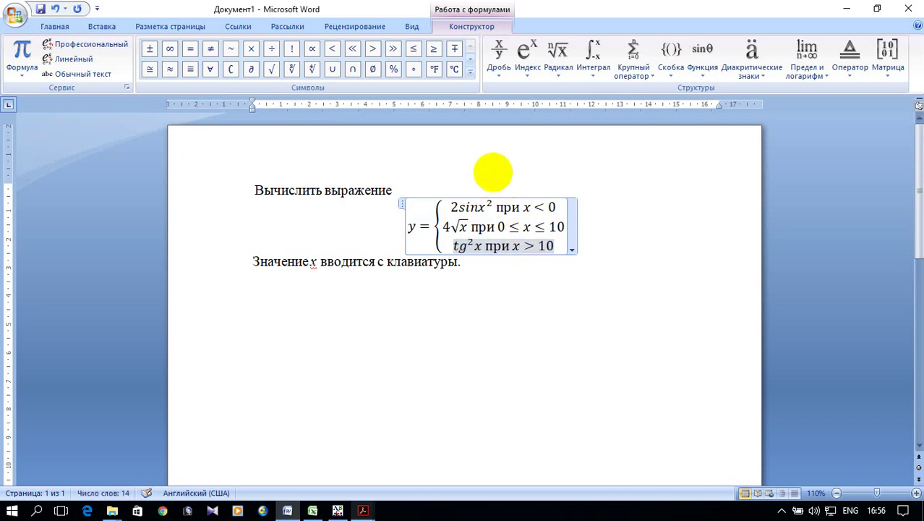
{"action": "left_click", "coordinate": [440, 287]}
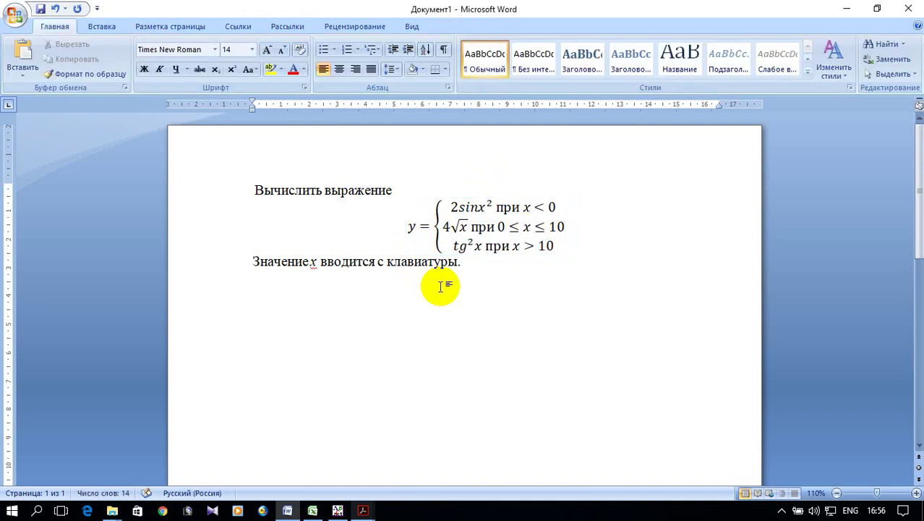
- Left-align the three-case y equation with Align Left in the Абзац group
{"action": "scroll", "coordinate": [441, 287], "scroll_direction": "down", "scroll_amount": 1}
{"action": "left_click", "coordinate": [413, 188]}
{"action": "left_click", "coordinate": [461, 198]}
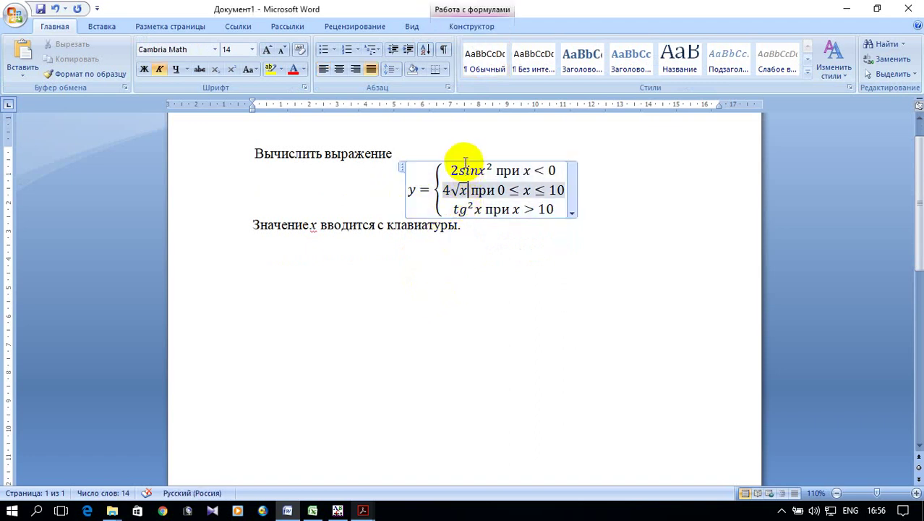
{"action": "left_click", "coordinate": [464, 155]}
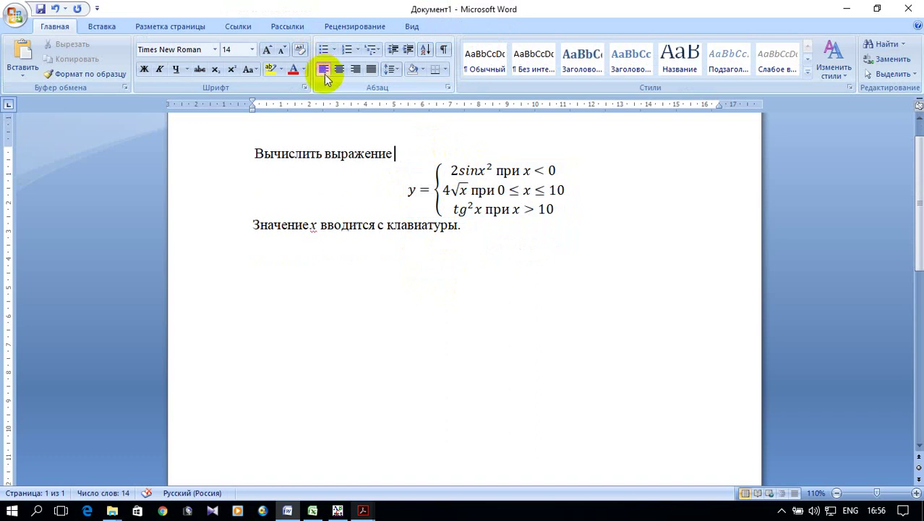
{"action": "left_click", "coordinate": [408, 187]}
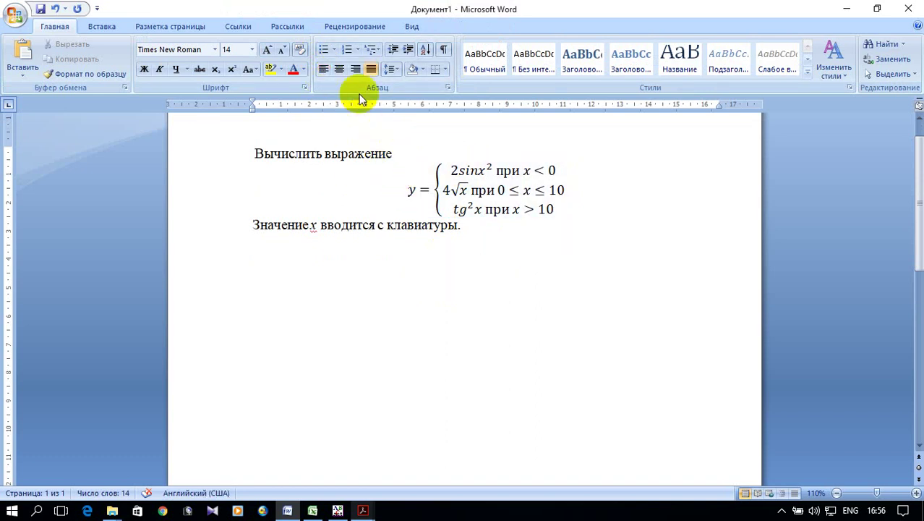
{"action": "left_click", "coordinate": [324, 69]}
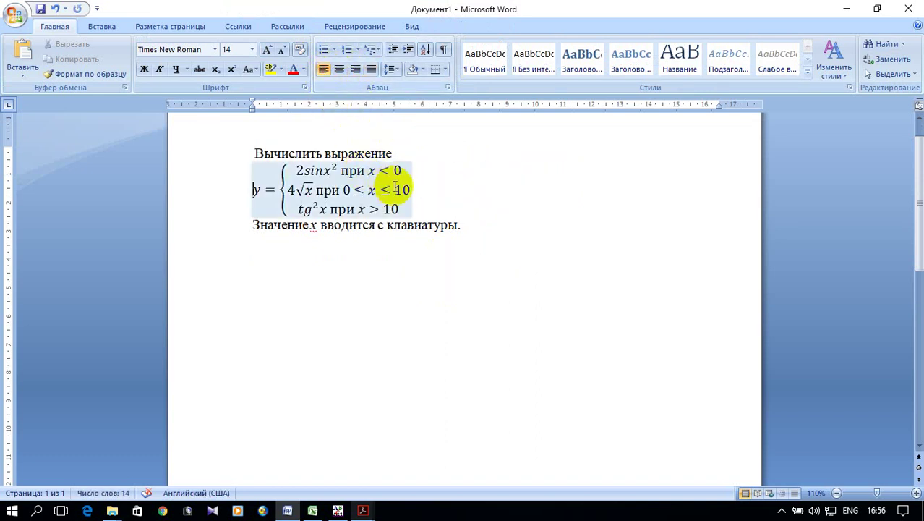
{"action": "scroll", "coordinate": [469, 233], "scroll_direction": "down", "scroll_amount": 1}
{"action": "left_click", "coordinate": [497, 193]}
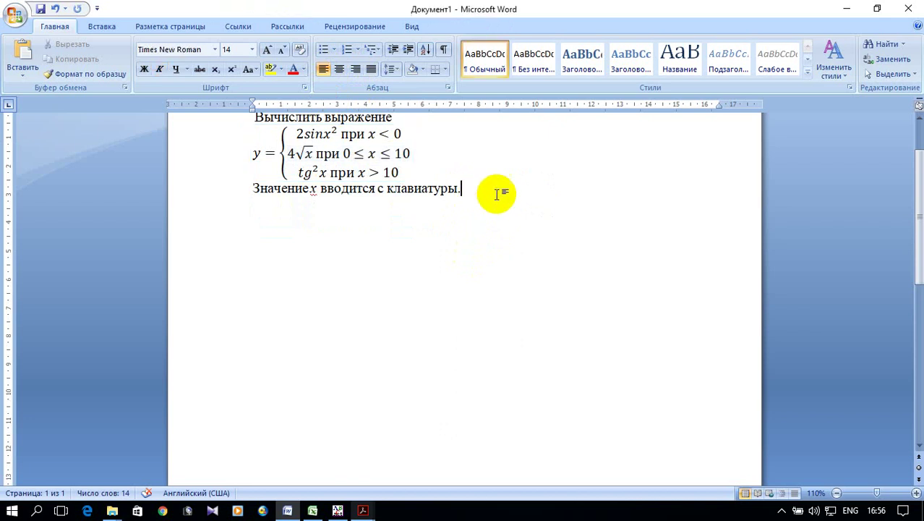
- Copy the selected Primer_6 code in PascalABC.NET via Копировать and return to Word
{"action": "left_click", "coordinate": [337, 510]}
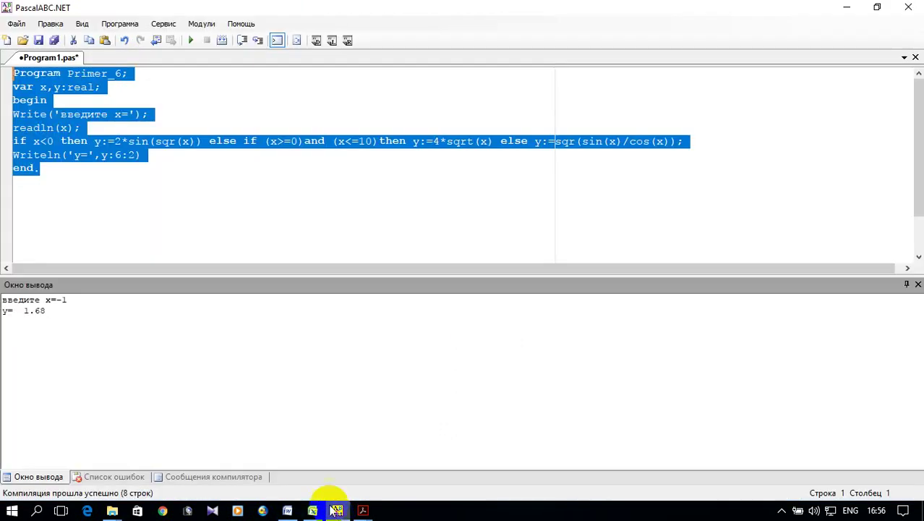
{"action": "right_click", "coordinate": [102, 132]}
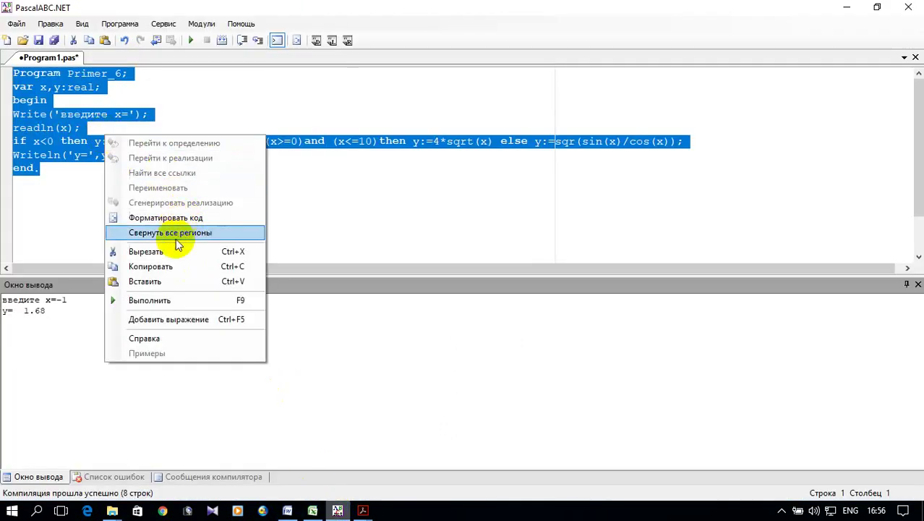
{"action": "left_click", "coordinate": [177, 266]}
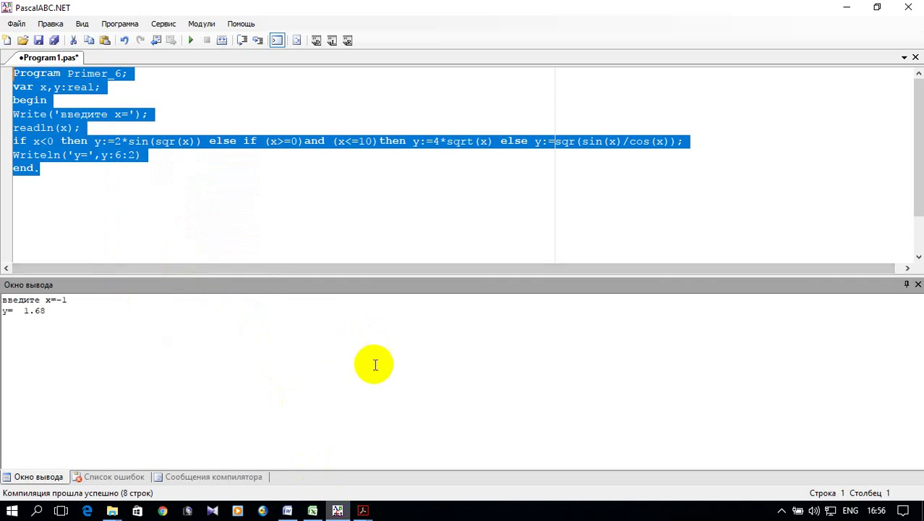
{"action": "mouse_move", "coordinate": [363, 508]}
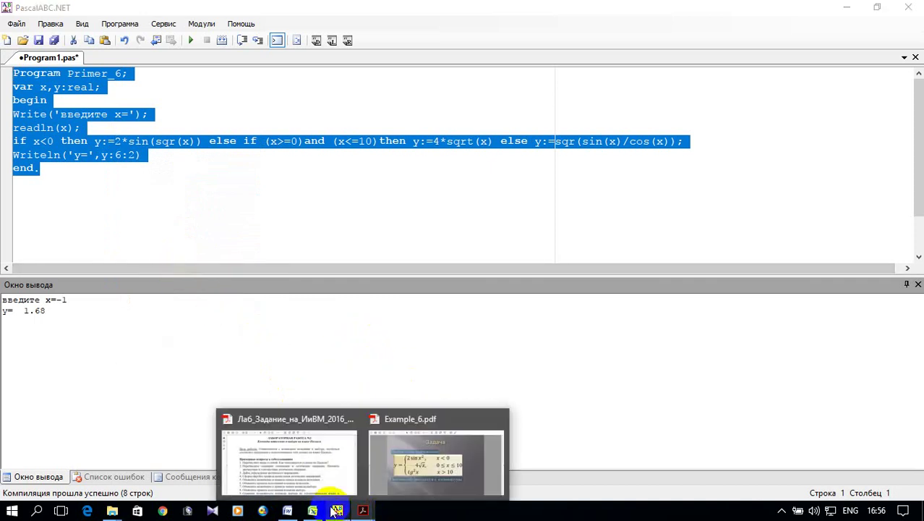
{"action": "left_click", "coordinate": [289, 510]}
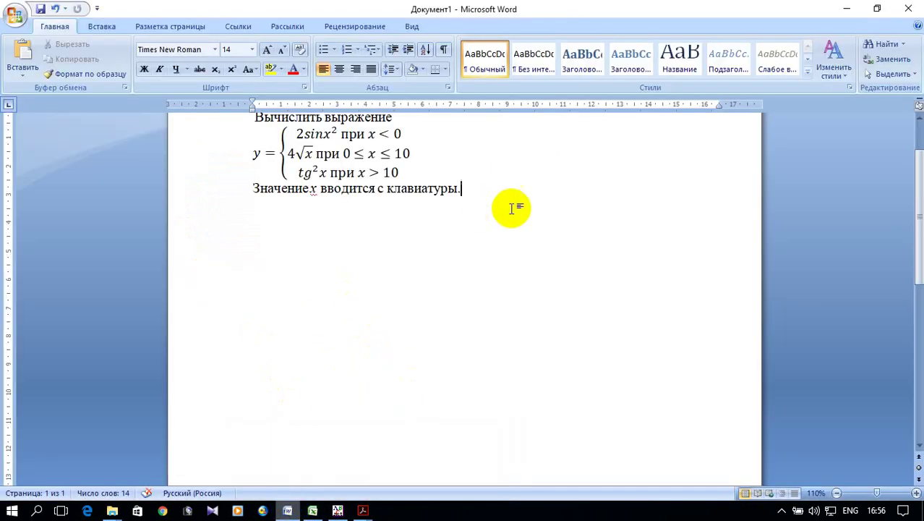
- Paste the Primer_6 Pascal code below the task text
{"action": "type", "text": "Program Primer_6; var x,y:real; begin Write('введите x='); readln(x); if x<0 then y:=2*sin(sqr(x)) else if (x>=0)and (x<=10)then y:=4*sqrt(x) else y:=sqr(sin(x)/cos(x)); Writeln('y=',y:6:2) end."}
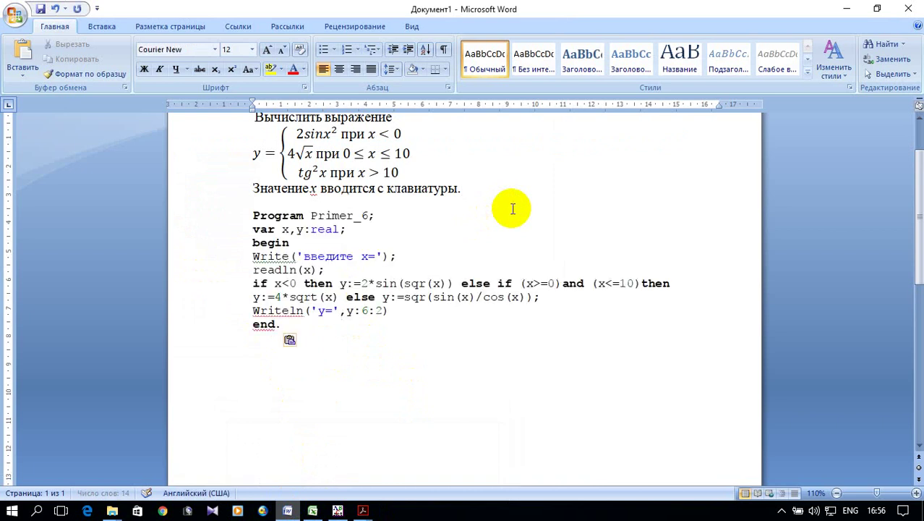
{"action": "scroll", "coordinate": [511, 209], "scroll_direction": "down", "scroll_amount": 2}
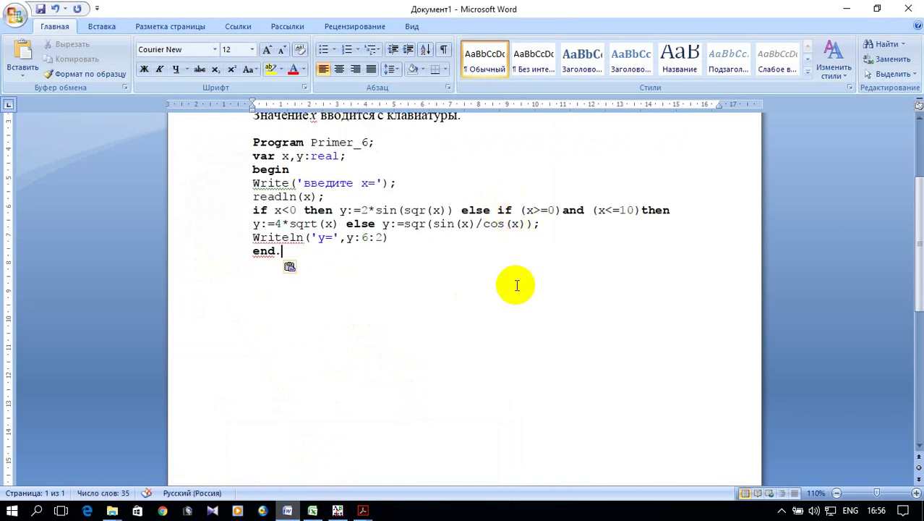
{"action": "left_click", "coordinate": [494, 280]}
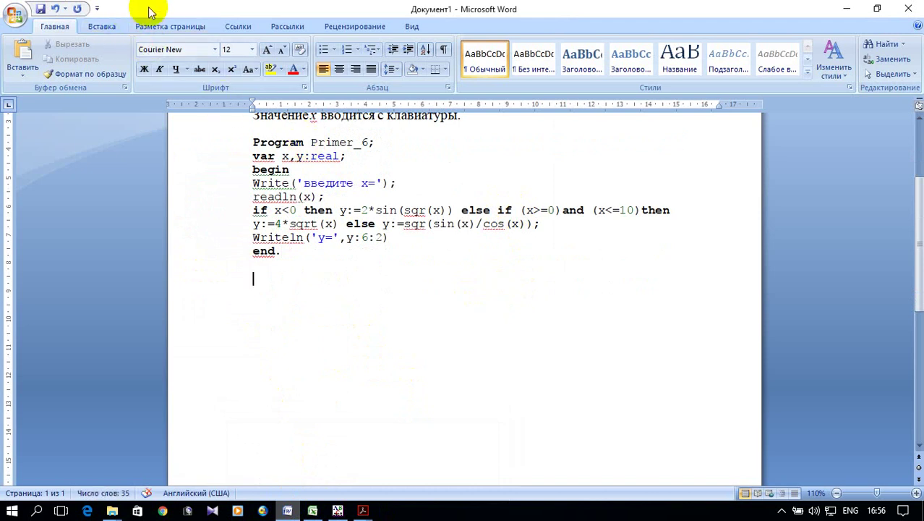
- Insert a new drawing canvas from Вставка > Фигуры > Новое полотно
{"action": "left_click", "coordinate": [109, 25]}
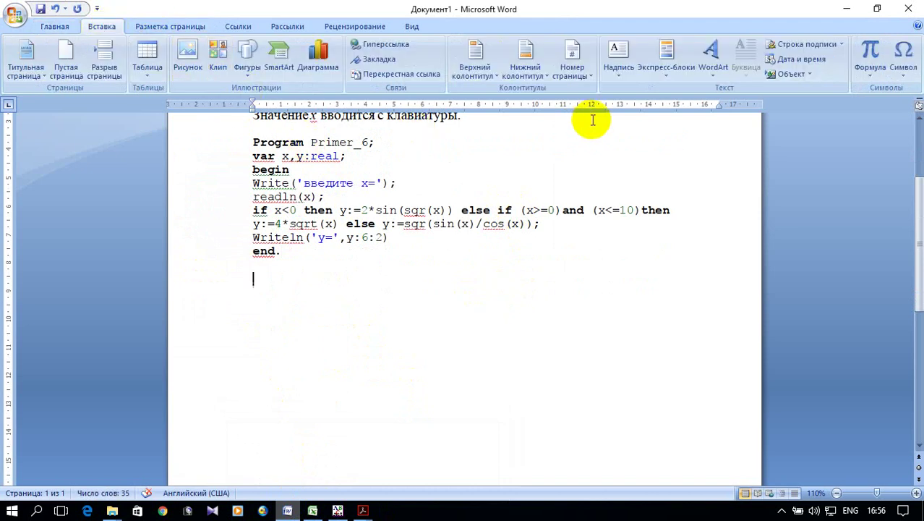
{"action": "left_click", "coordinate": [247, 66]}
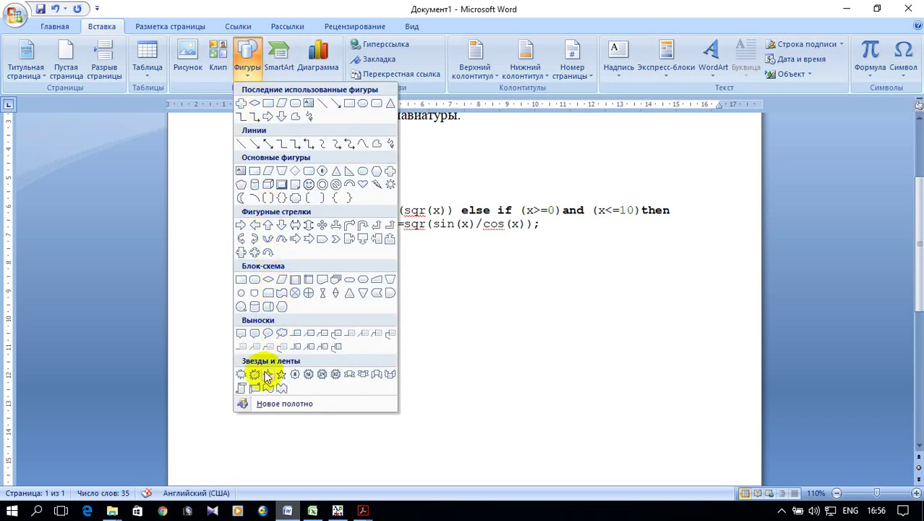
{"action": "left_click", "coordinate": [280, 406]}
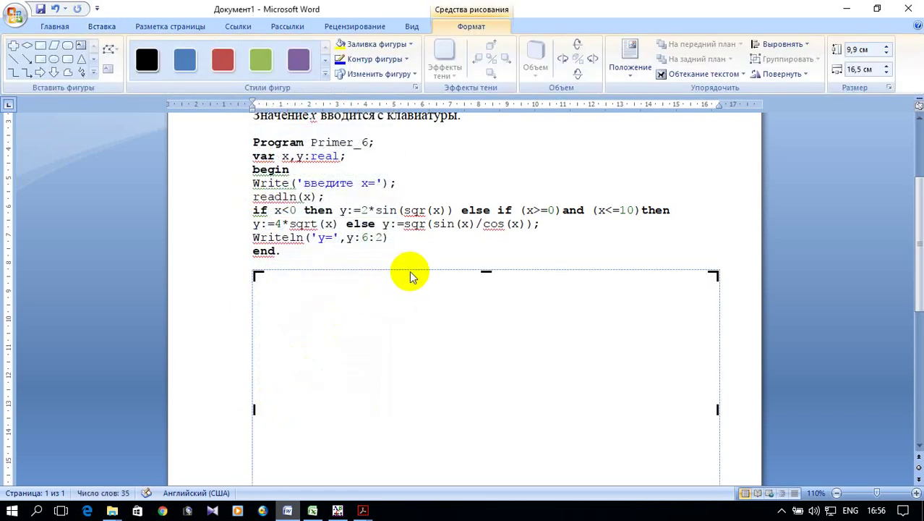
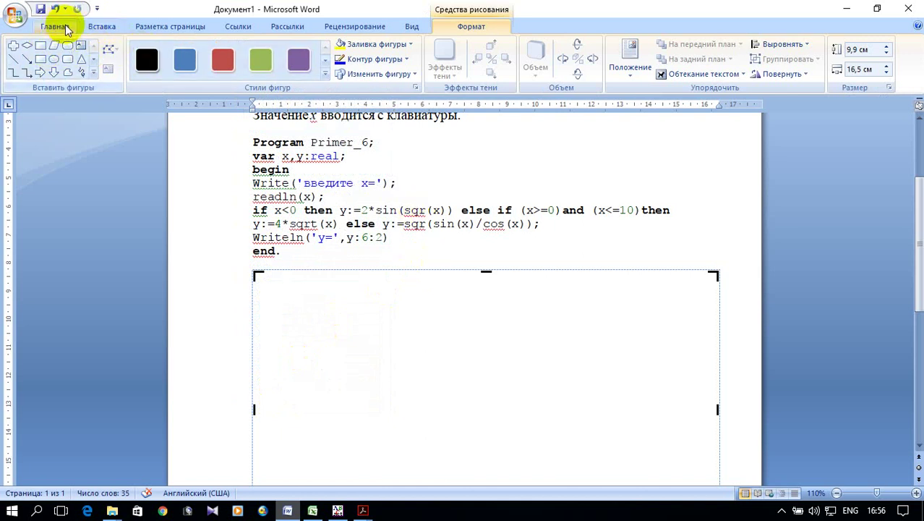
- Draw a flowchart start/end terminator near the top of the drawing canvas
{"action": "left_click", "coordinate": [104, 28]}
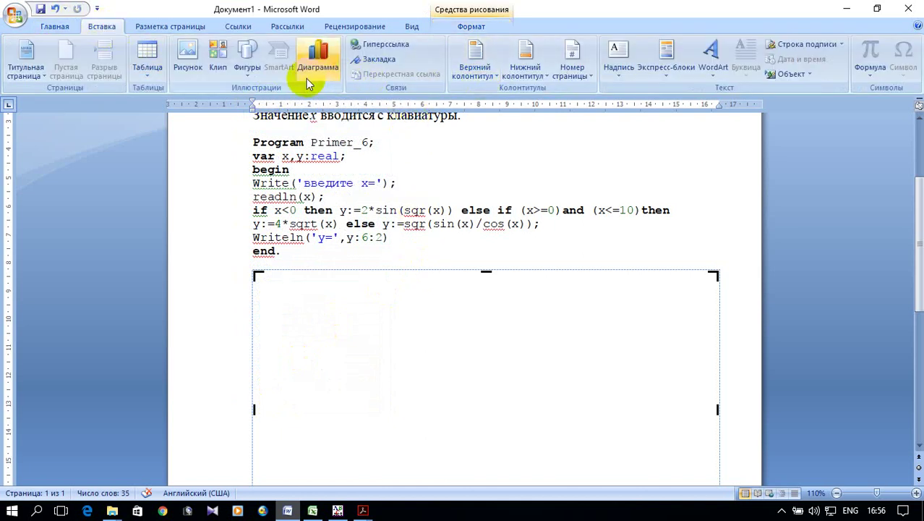
{"action": "left_click", "coordinate": [246, 66]}
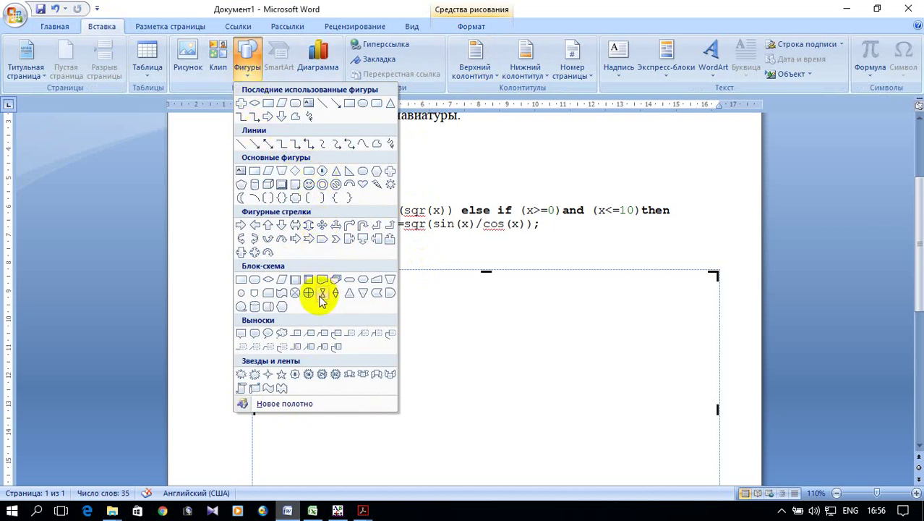
{"action": "left_click", "coordinate": [255, 281]}
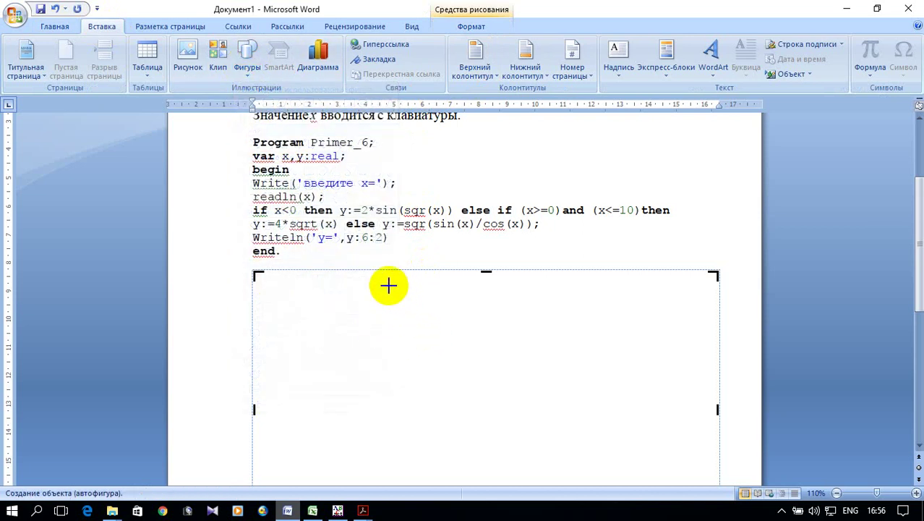
{"action": "left_click_drag", "start_coordinate": [375, 278], "coordinate": [461, 307]}
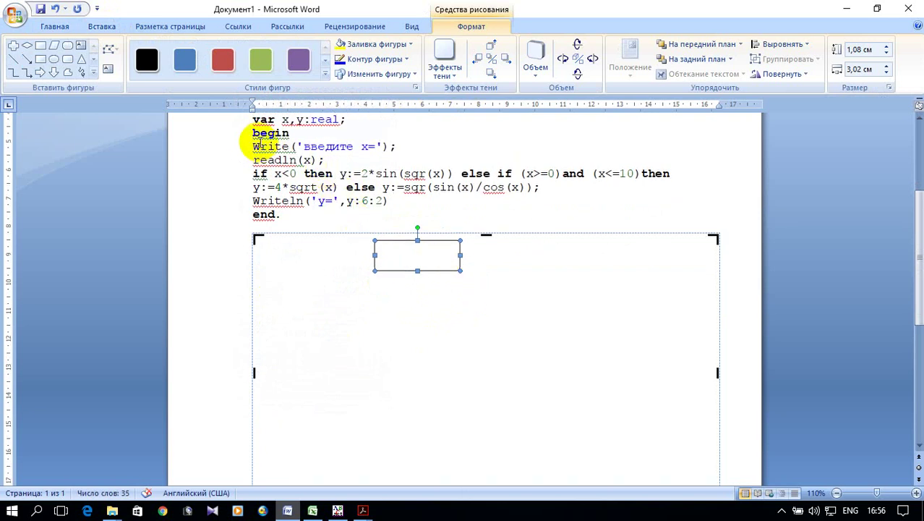
{"action": "scroll", "coordinate": [261, 145], "scroll_direction": "up", "scroll_amount": 1}
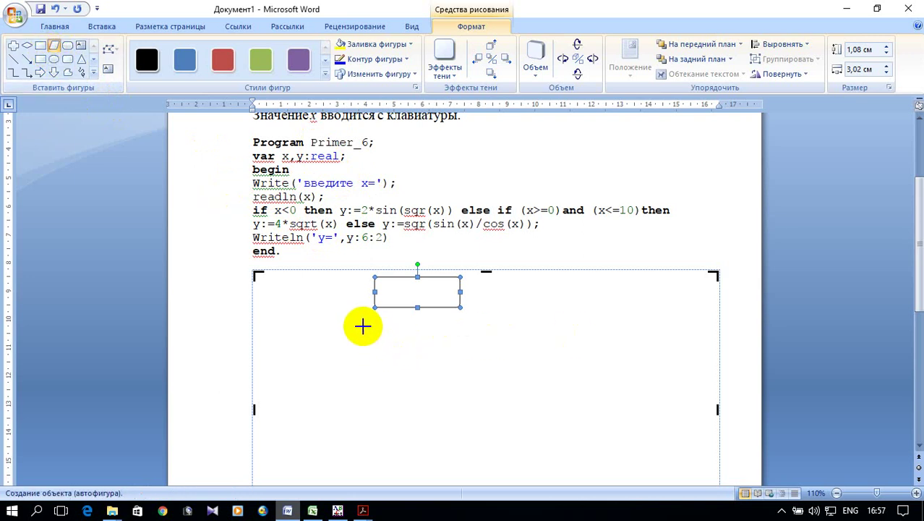
- Draw the input parallelogram and a decision diamond stacked beneath the terminator
{"action": "left_click_drag", "start_coordinate": [363, 318], "coordinate": [475, 360]}
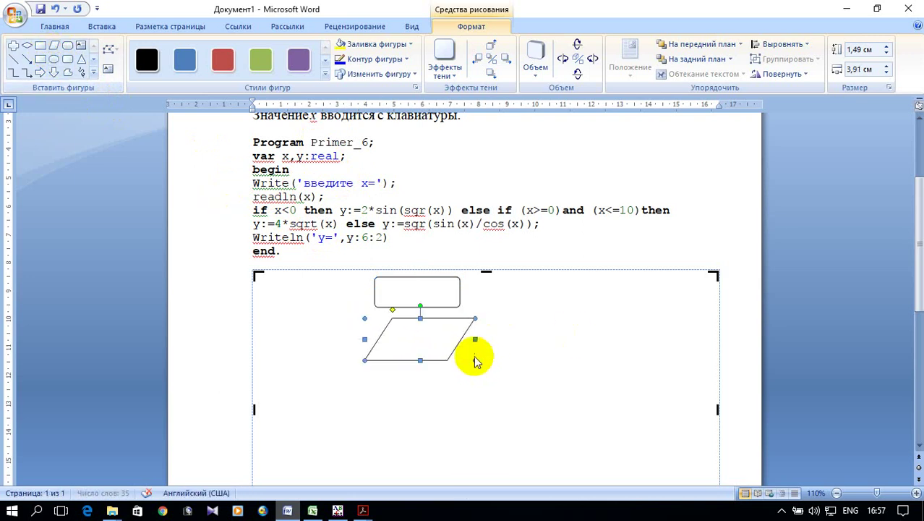
{"action": "scroll", "coordinate": [473, 357], "scroll_direction": "down", "scroll_amount": 1}
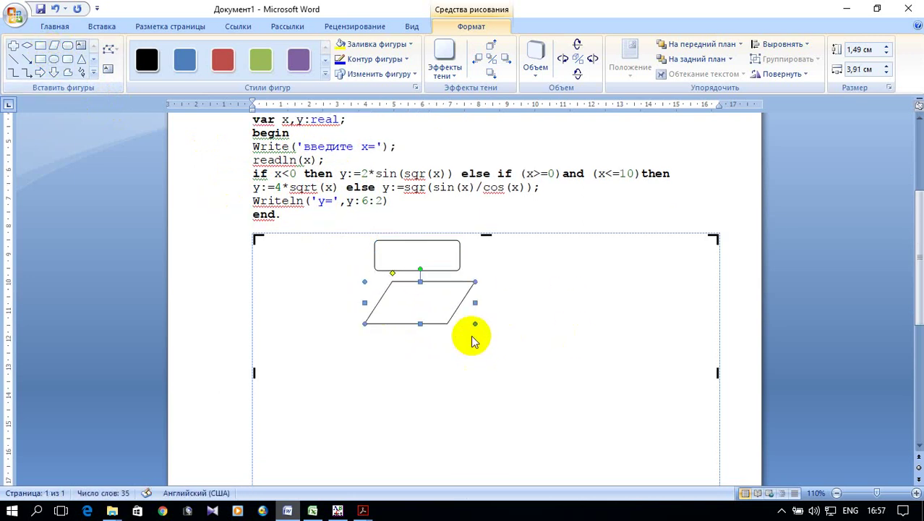
{"action": "left_click", "coordinate": [27, 46]}
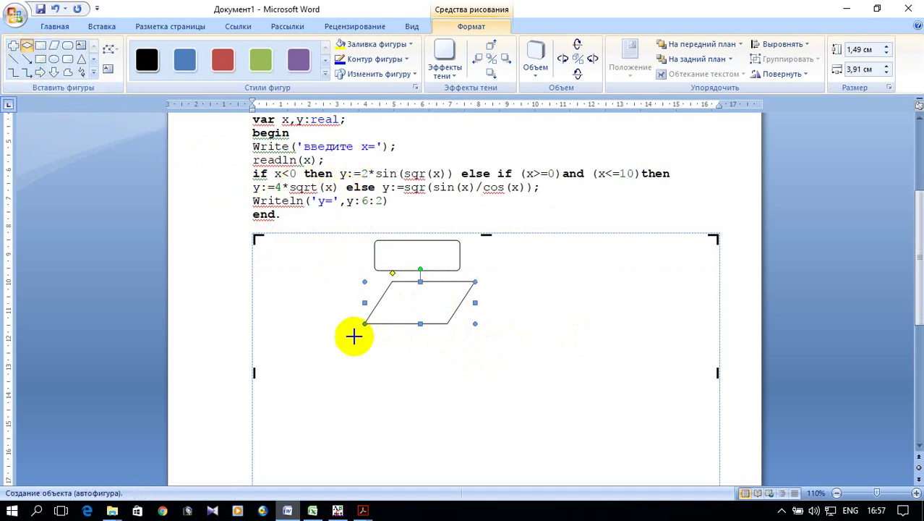
{"action": "left_click_drag", "start_coordinate": [340, 357], "coordinate": [483, 417]}
{"action": "scroll", "coordinate": [506, 311], "scroll_direction": "down", "scroll_amount": 2}
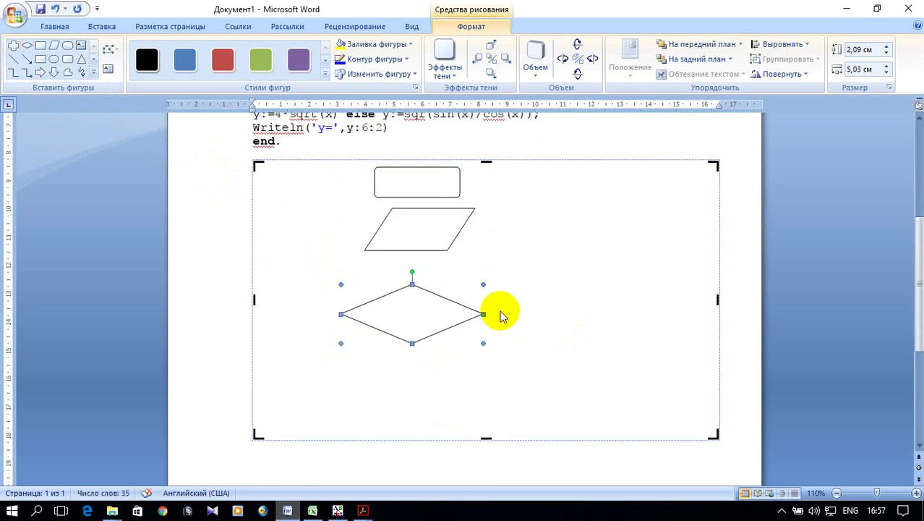
{"action": "scroll", "coordinate": [483, 355], "scroll_direction": "down", "scroll_amount": 2}
{"action": "scroll", "coordinate": [477, 349], "scroll_direction": "down", "scroll_amount": 2}
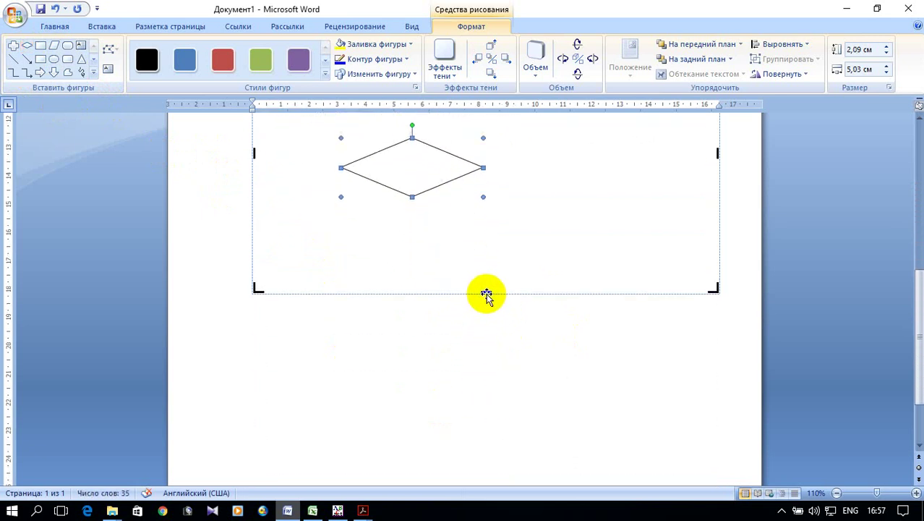
- Make the drawing canvas taller and draw a second decision diamond at the lower right
{"action": "left_click_drag", "start_coordinate": [486, 292], "coordinate": [486, 443]}
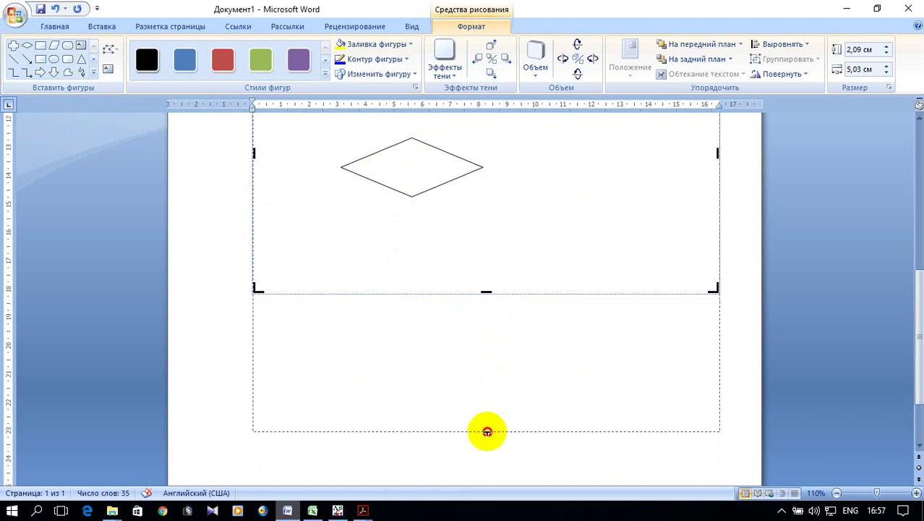
{"action": "scroll", "coordinate": [483, 417], "scroll_direction": "up", "scroll_amount": 2}
{"action": "scroll", "coordinate": [502, 344], "scroll_direction": "up", "scroll_amount": 2}
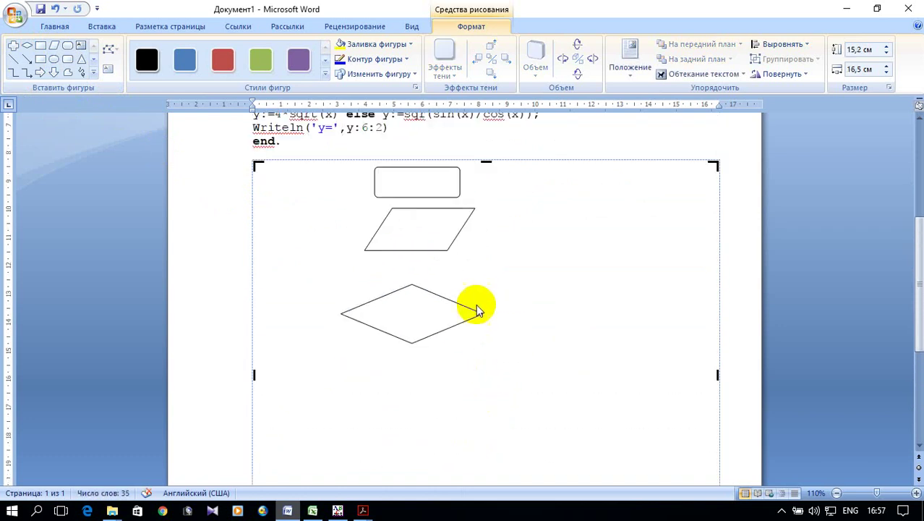
{"action": "left_click", "coordinate": [27, 45]}
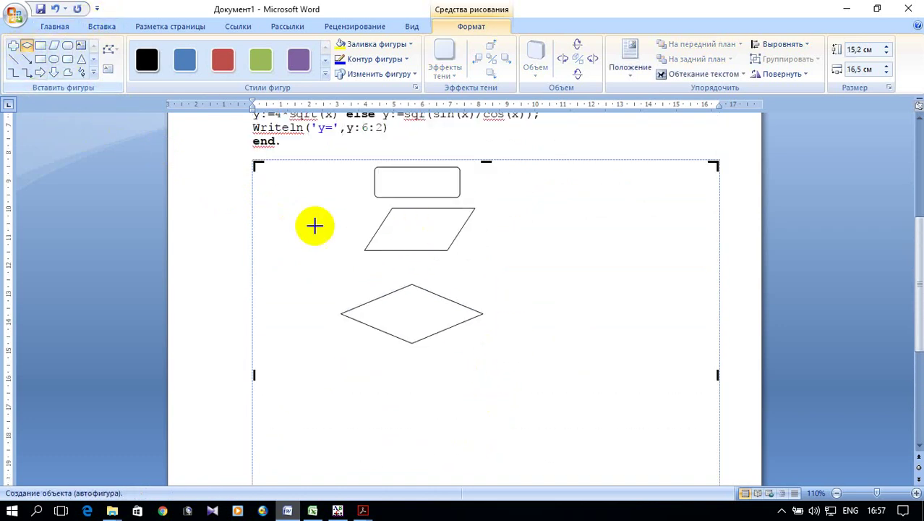
{"action": "scroll", "coordinate": [311, 223], "scroll_direction": "up", "scroll_amount": 1}
{"action": "scroll", "coordinate": [514, 180], "scroll_direction": "down", "scroll_amount": 1}
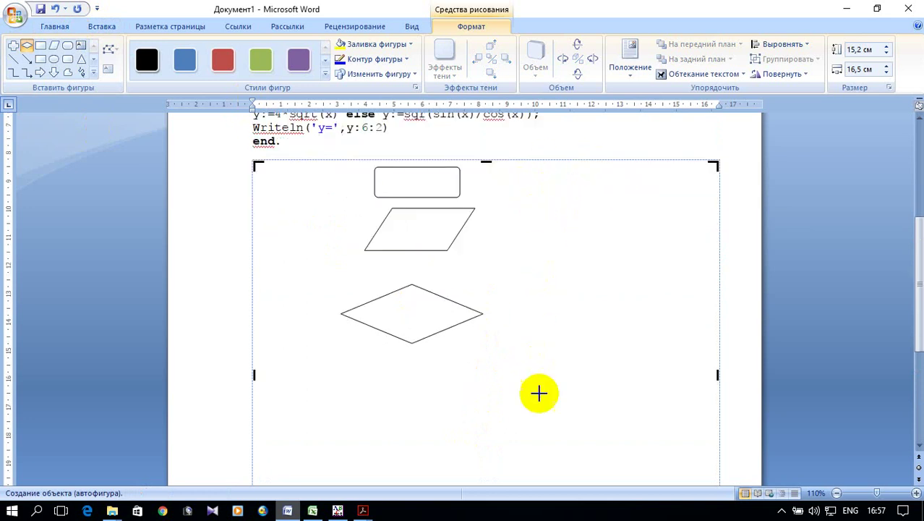
{"action": "left_click_drag", "start_coordinate": [510, 376], "coordinate": [652, 437]}
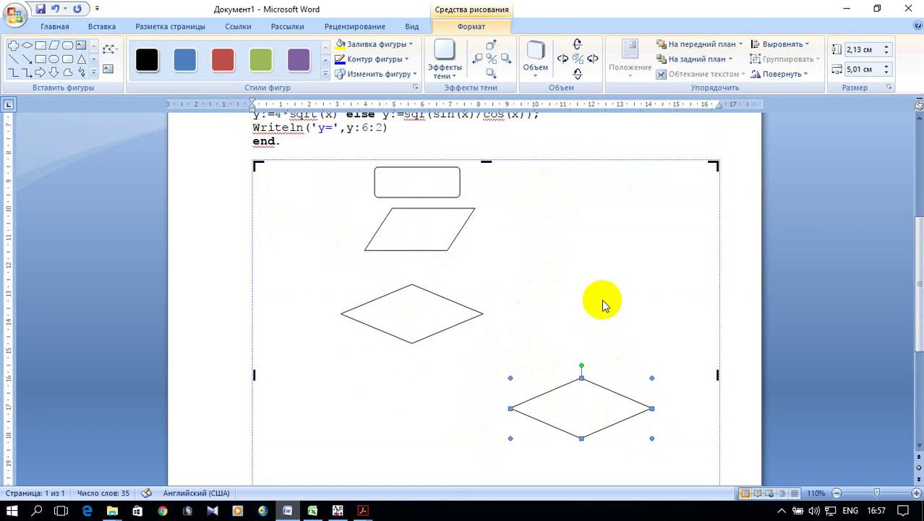
{"action": "scroll", "coordinate": [603, 295], "scroll_direction": "down", "scroll_amount": 2}
{"action": "scroll", "coordinate": [538, 239], "scroll_direction": "up", "scroll_amount": 2}
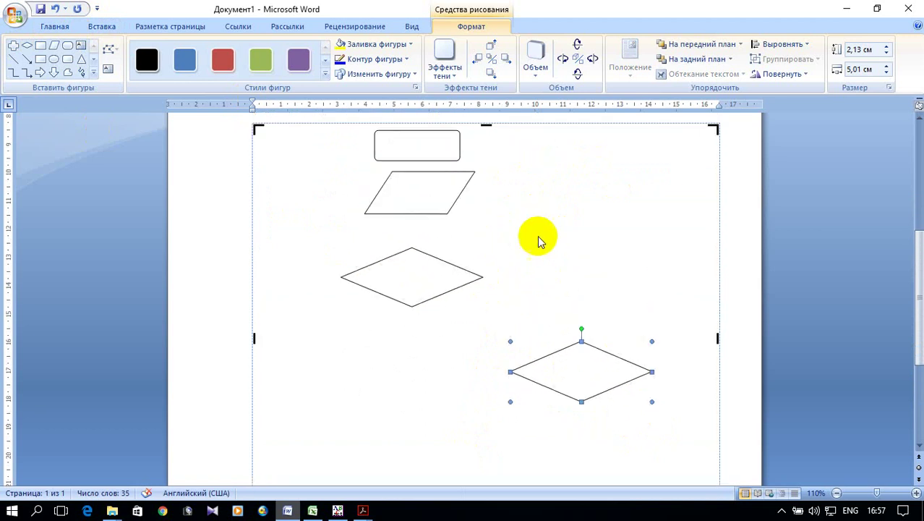
- Duplicate the input parallelogram and move the copy near the canvas bottom
{"action": "left_click", "coordinate": [466, 193]}
{"action": "right_click", "coordinate": [465, 193]}
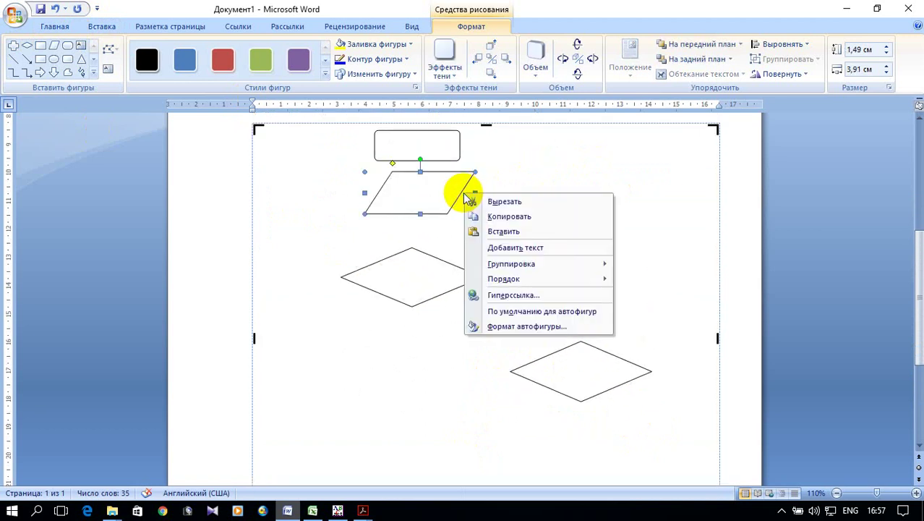
{"action": "left_click", "coordinate": [531, 217]}
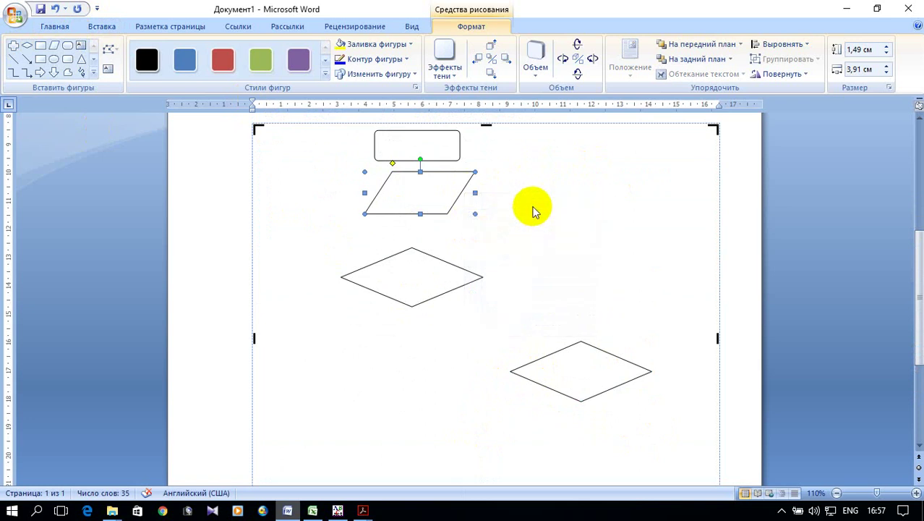
{"action": "right_click", "coordinate": [519, 212]}
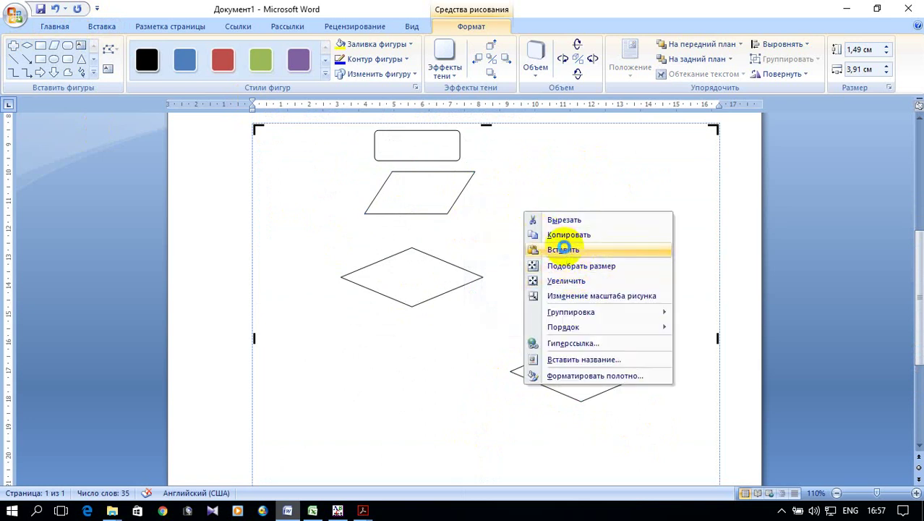
{"action": "left_click", "coordinate": [553, 250]}
{"action": "mouse_move", "coordinate": [449, 186]}
{"action": "left_mouse_down"}
{"action": "mouse_move", "coordinate": [427, 409]}
{"action": "mouse_move", "coordinate": [395, 438]}
{"action": "left_mouse_up"}
{"action": "scroll", "coordinate": [396, 336], "scroll_direction": "down", "scroll_amount": 1}
{"action": "scroll", "coordinate": [391, 340], "scroll_direction": "down", "scroll_amount": 3}
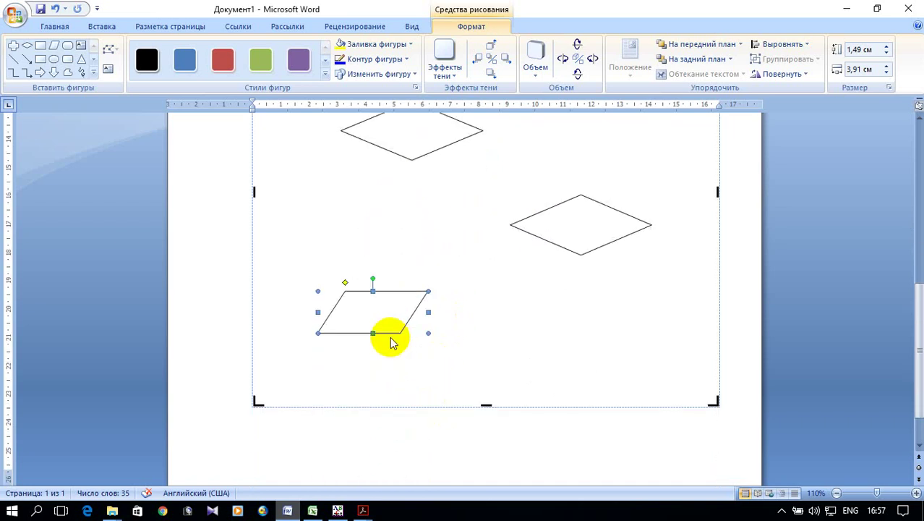
{"action": "scroll", "coordinate": [441, 294], "scroll_direction": "up", "scroll_amount": 3}
{"action": "scroll", "coordinate": [441, 295], "scroll_direction": "up", "scroll_amount": 3}
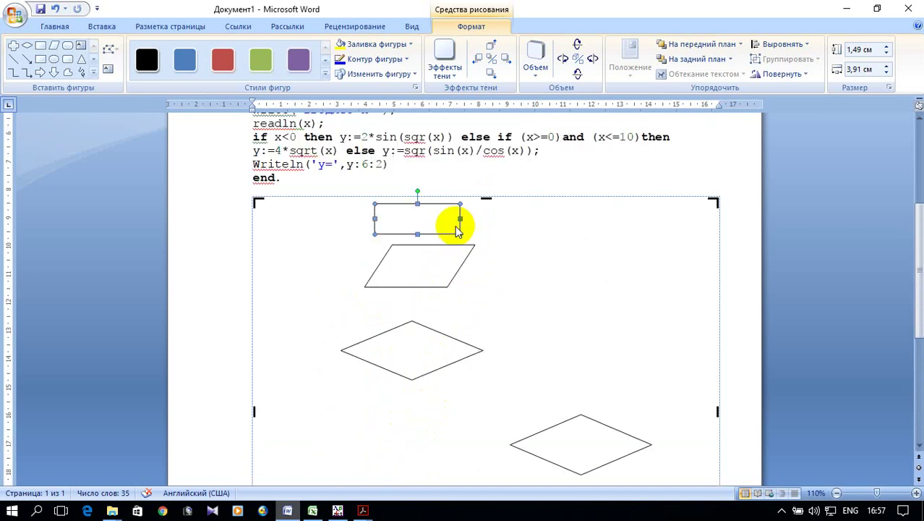
- Duplicate the start block and move the copy down as the end block
{"action": "right_click", "coordinate": [457, 229]}
{"action": "left_click", "coordinate": [481, 248]}
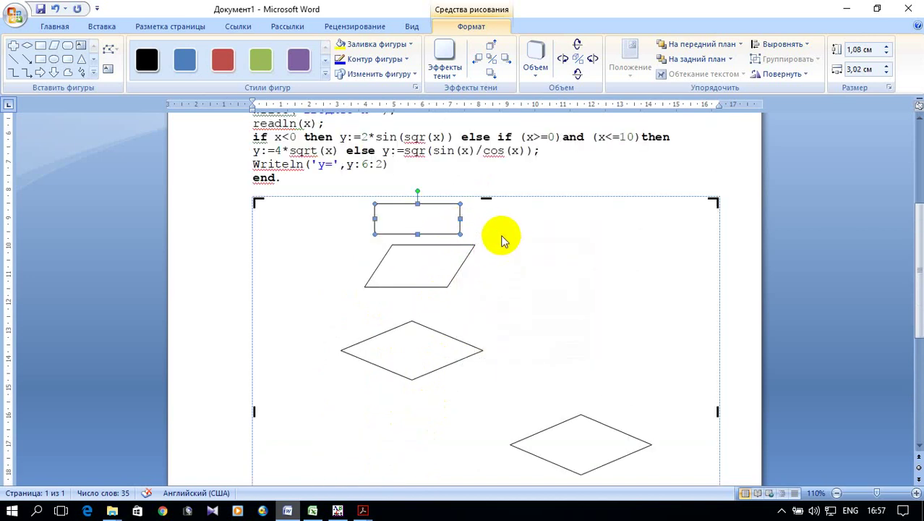
{"action": "right_click", "coordinate": [504, 240]}
{"action": "left_click", "coordinate": [524, 269]}
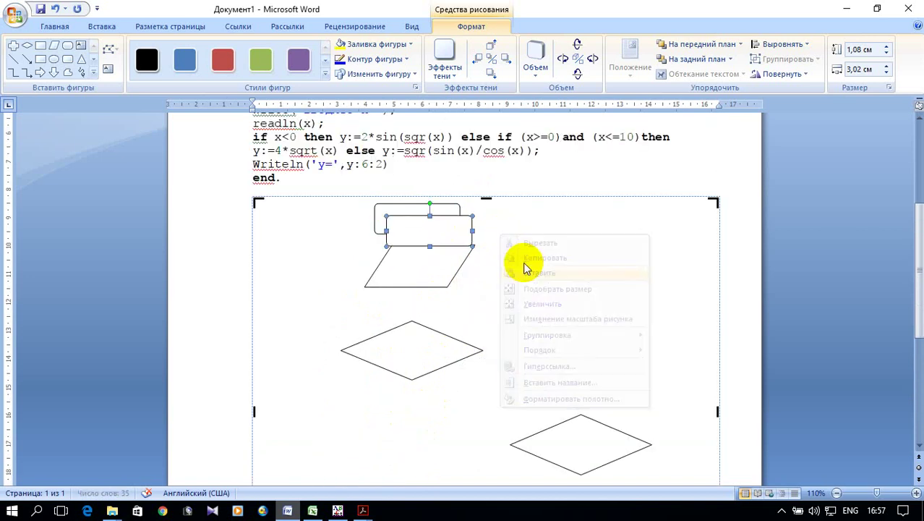
{"action": "left_click_drag", "start_coordinate": [449, 219], "coordinate": [498, 487]}
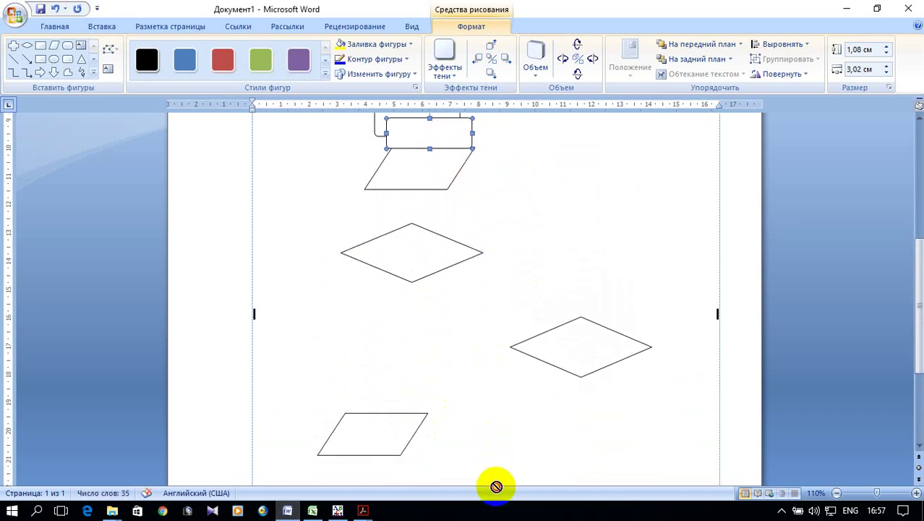
{"action": "left_click_drag", "start_coordinate": [498, 488], "coordinate": [396, 437]}
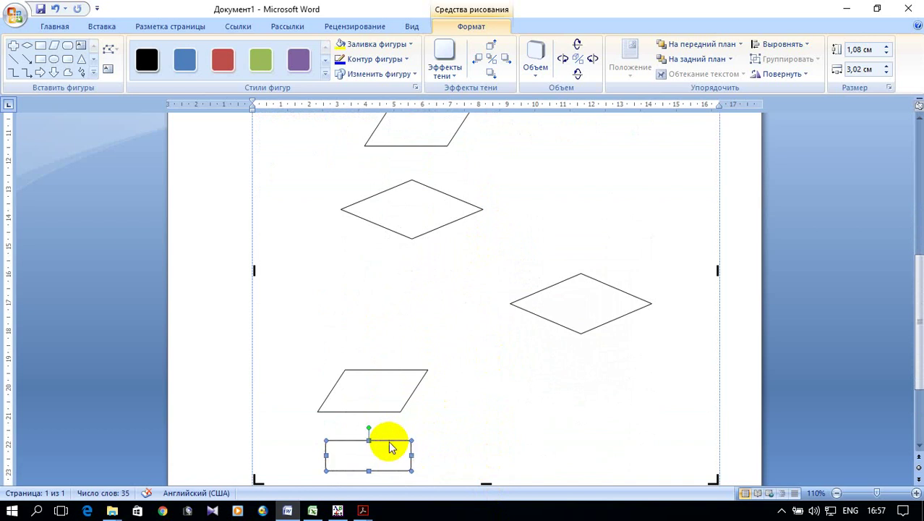
- Draw three assignment rectangles around the lower diamond and an arrow from start to input block
{"action": "left_click", "coordinate": [40, 47]}
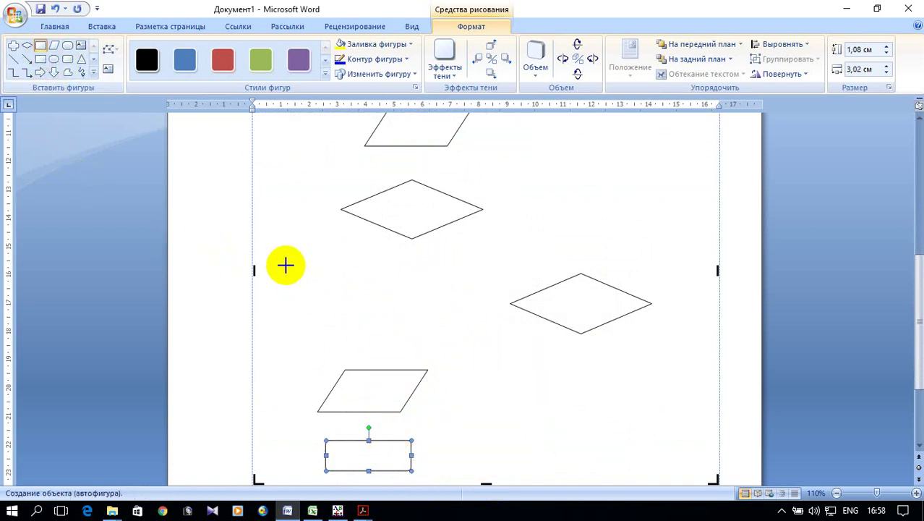
{"action": "left_click_drag", "start_coordinate": [284, 262], "coordinate": [378, 309]}
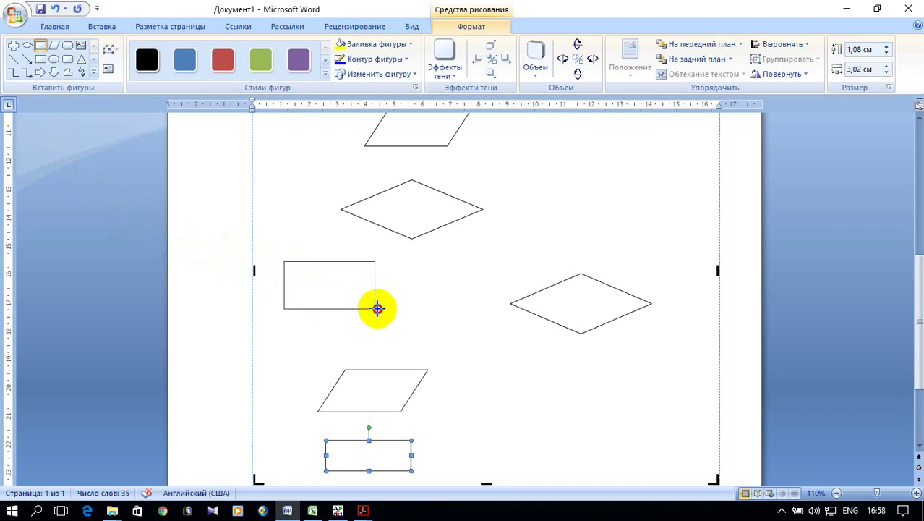
{"action": "left_click_drag", "start_coordinate": [389, 311], "coordinate": [384, 308]}
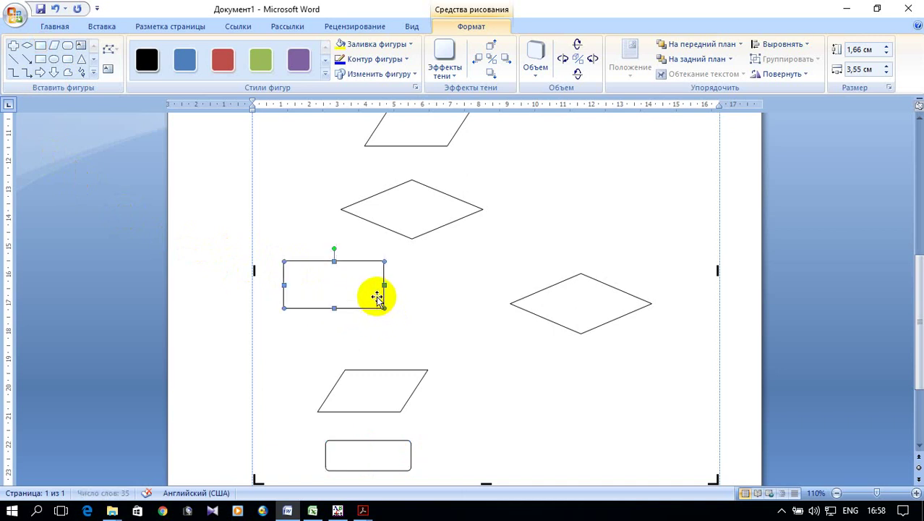
{"action": "left_click", "coordinate": [40, 46]}
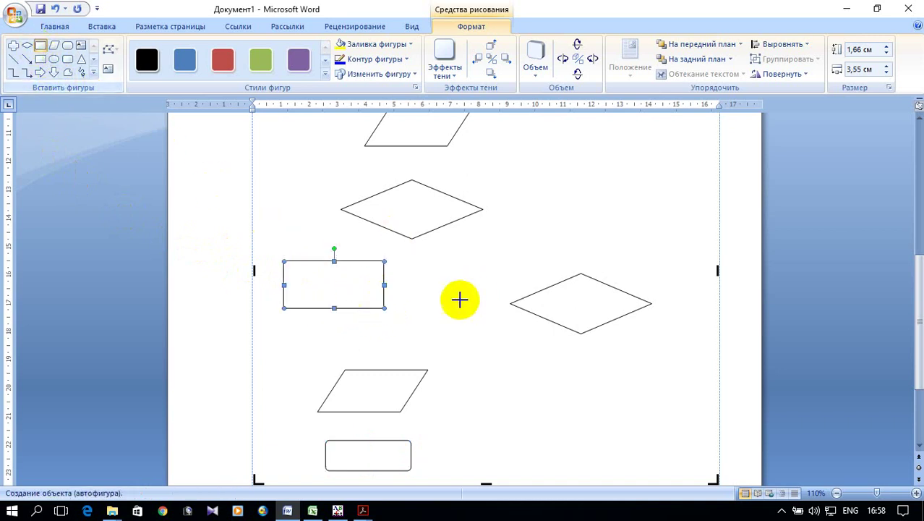
{"action": "left_click_drag", "start_coordinate": [411, 329], "coordinate": [510, 362]}
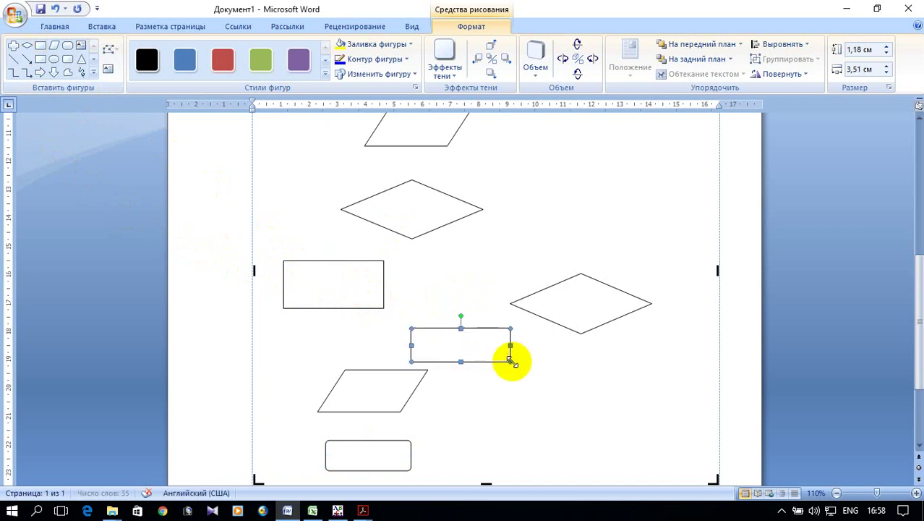
{"action": "left_click", "coordinate": [39, 49]}
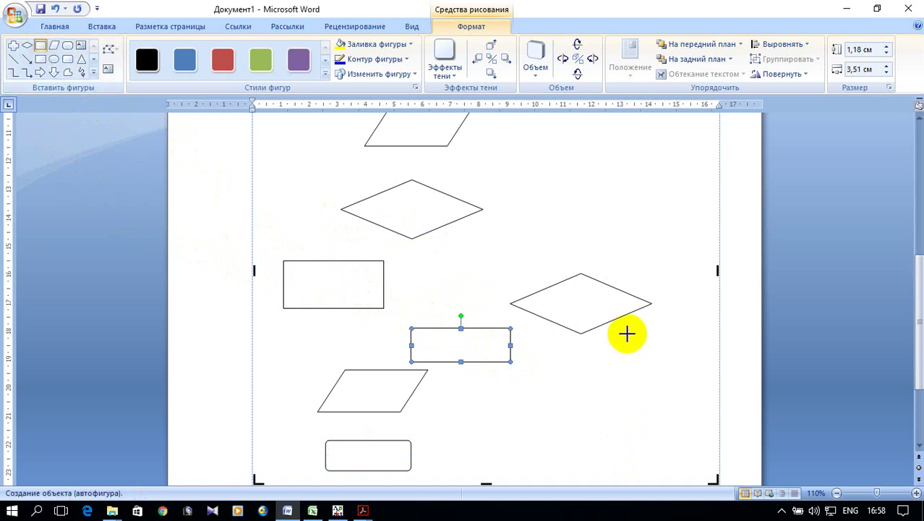
{"action": "left_click_drag", "start_coordinate": [627, 333], "coordinate": [711, 361]}
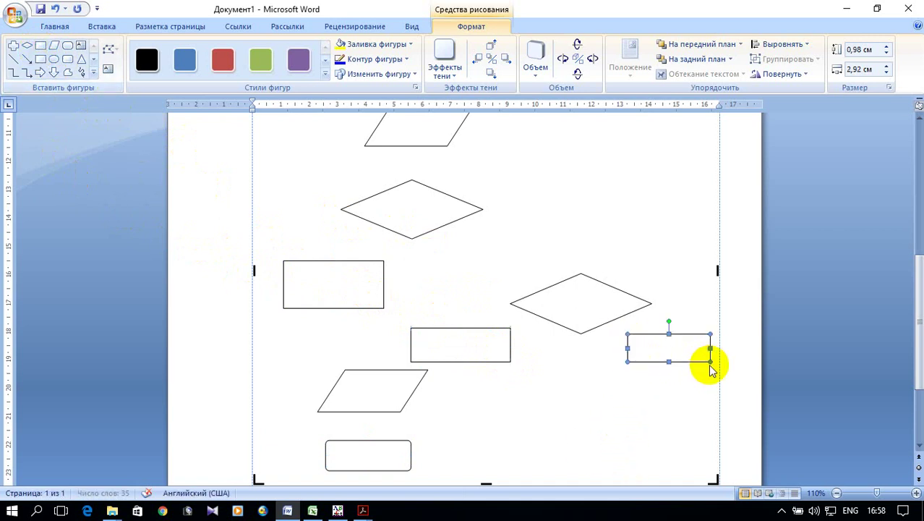
{"action": "left_click", "coordinate": [26, 59]}
{"action": "left_click_drag", "start_coordinate": [417, 165], "coordinate": [433, 176]}
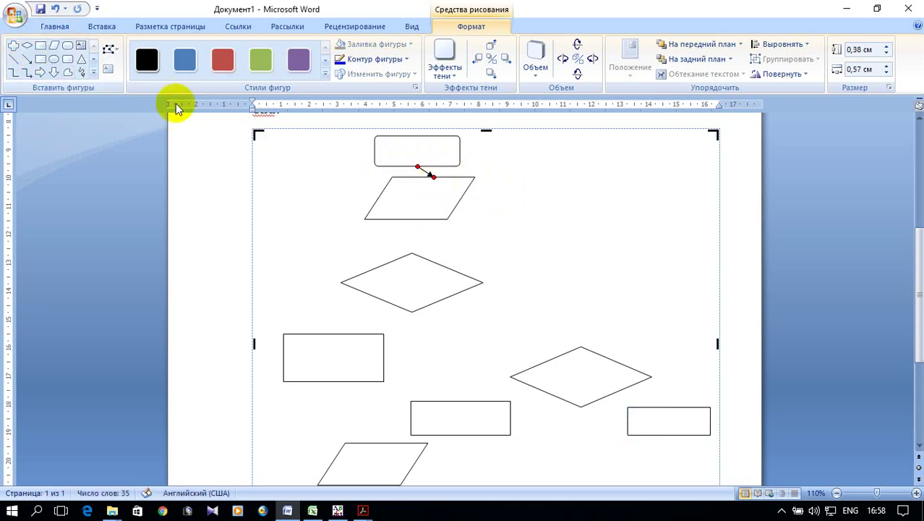
- Draw arrows from input to upper diamond, and from that diamond to the left rectangle and lower diamond
{"action": "left_click", "coordinate": [28, 59]}
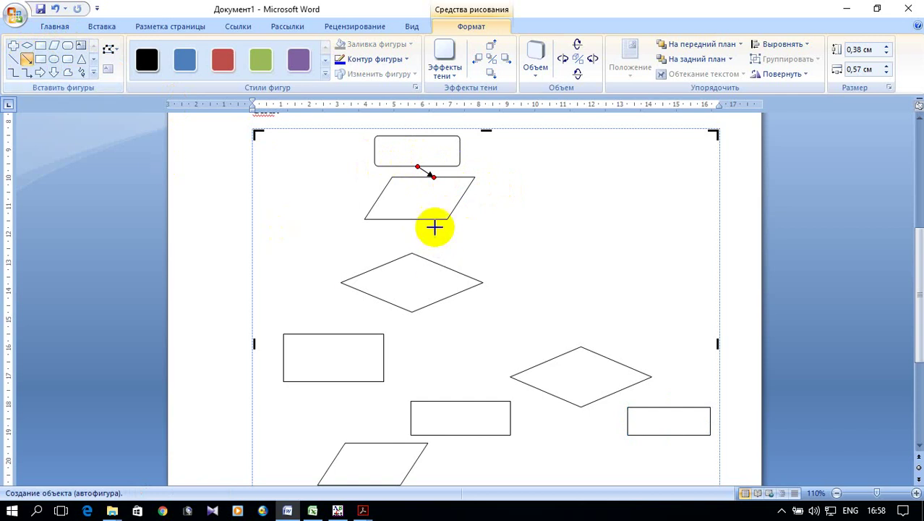
{"action": "left_click_drag", "start_coordinate": [406, 218], "coordinate": [412, 252]}
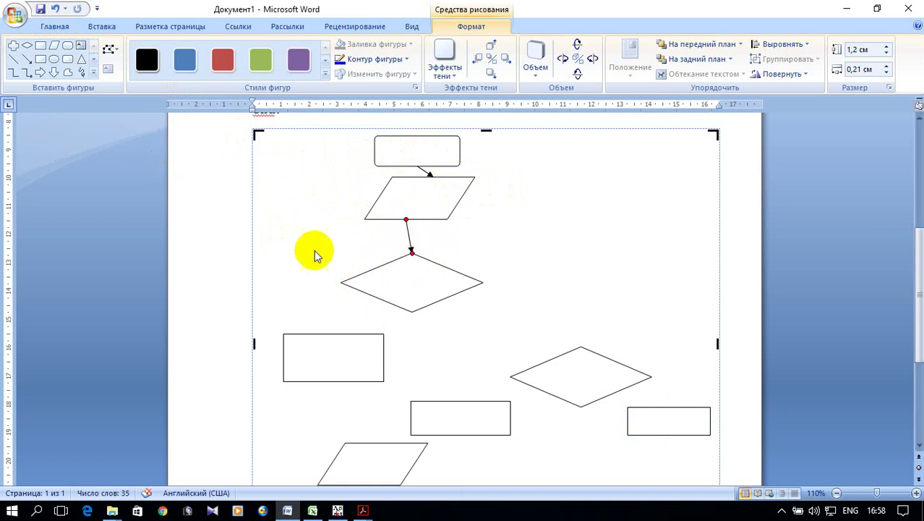
{"action": "left_click", "coordinate": [27, 59]}
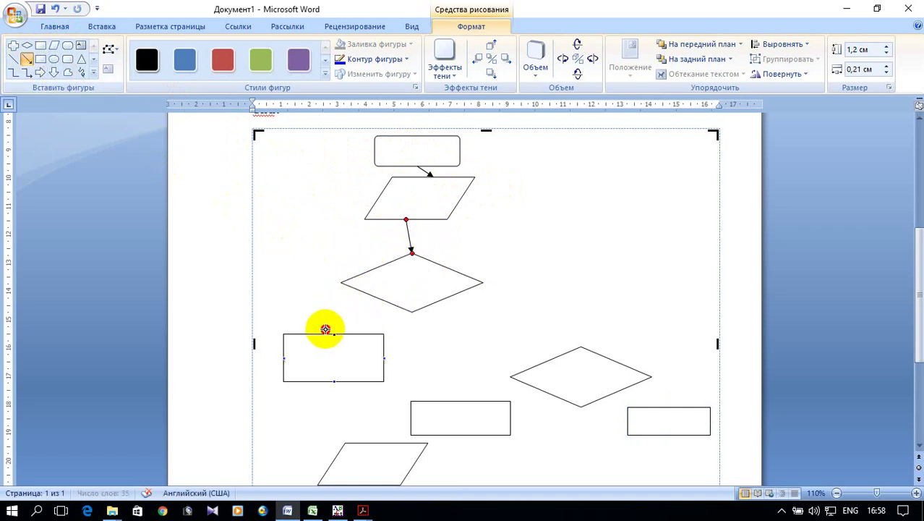
{"action": "left_click_drag", "start_coordinate": [316, 333], "coordinate": [318, 334]}
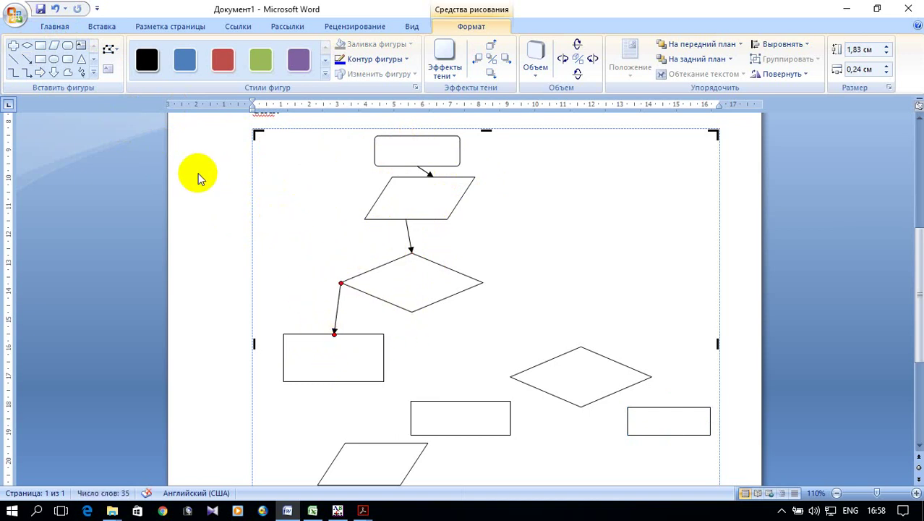
{"action": "left_click", "coordinate": [25, 61]}
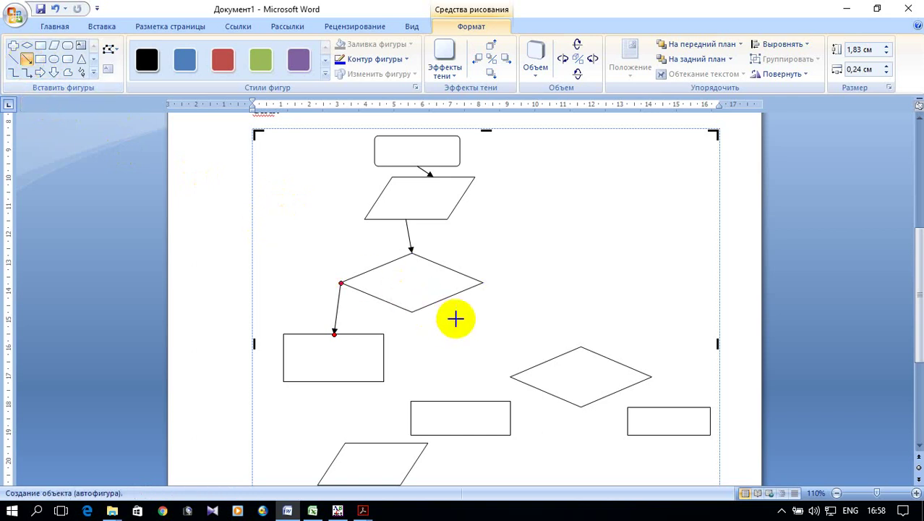
{"action": "left_click_drag", "start_coordinate": [486, 284], "coordinate": [582, 346]}
{"action": "scroll", "coordinate": [594, 275], "scroll_direction": "down", "scroll_amount": 2}
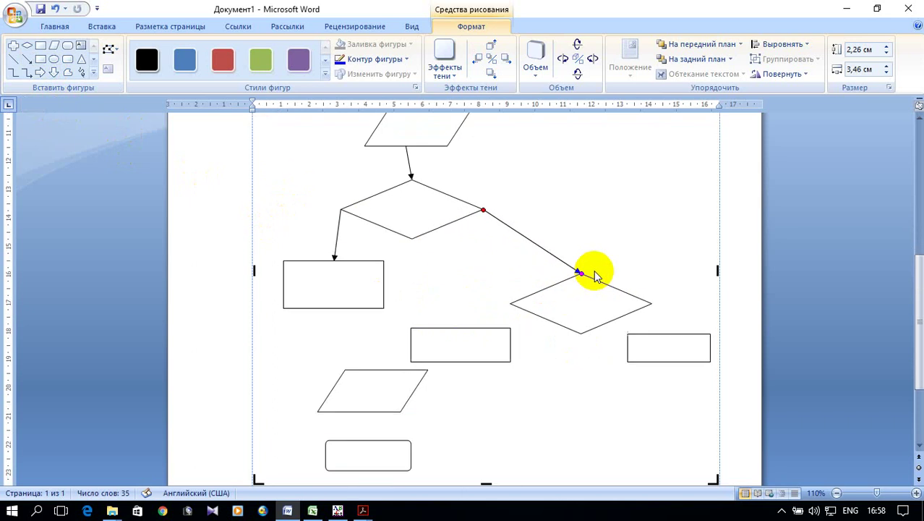
- Connect the lower diamond's left and right vertices to the middle and right rectangles
{"action": "left_click", "coordinate": [26, 59]}
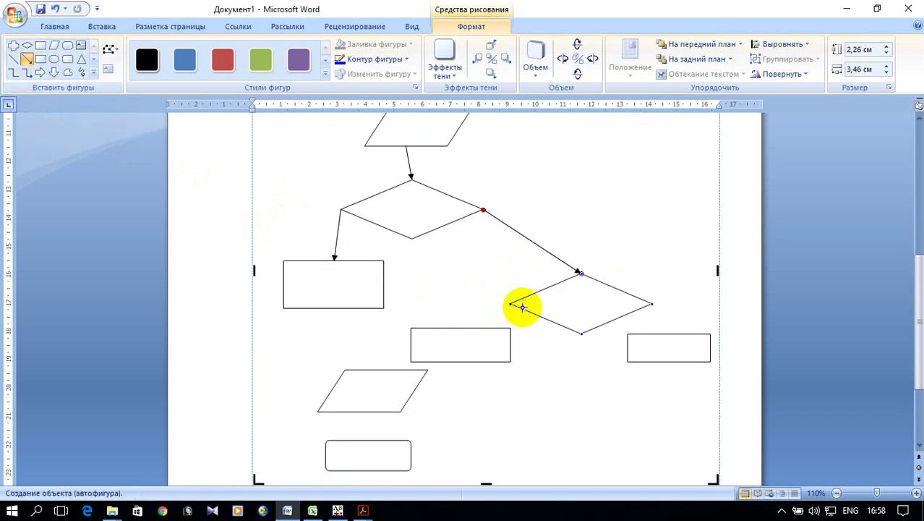
{"action": "left_click_drag", "start_coordinate": [509, 302], "coordinate": [461, 327]}
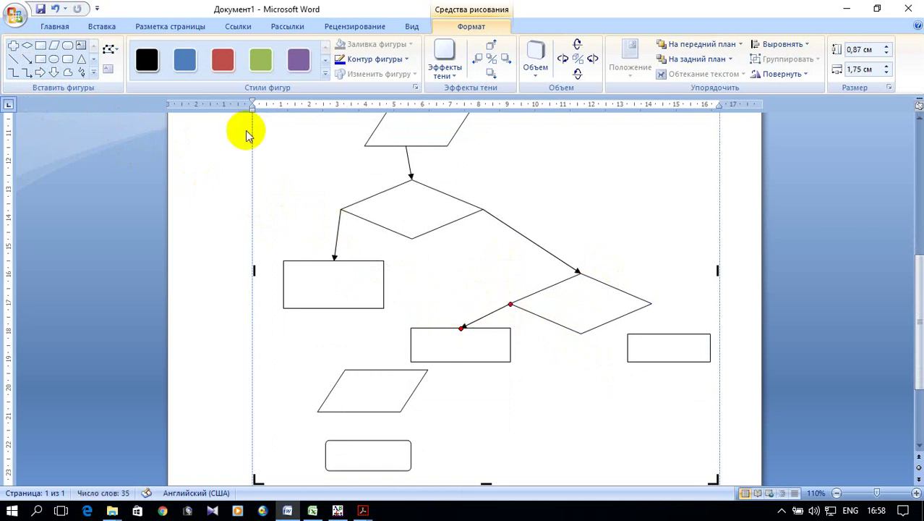
{"action": "left_click", "coordinate": [27, 61]}
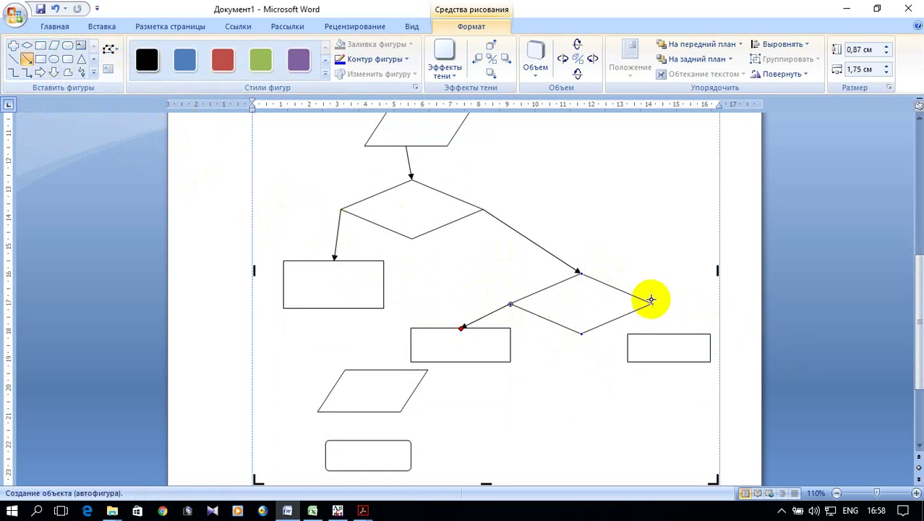
{"action": "mouse_move", "coordinate": [649, 304]}
{"action": "left_mouse_down"}
{"action": "mouse_move", "coordinate": [672, 325]}
{"action": "mouse_move", "coordinate": [668, 333]}
{"action": "left_mouse_up"}
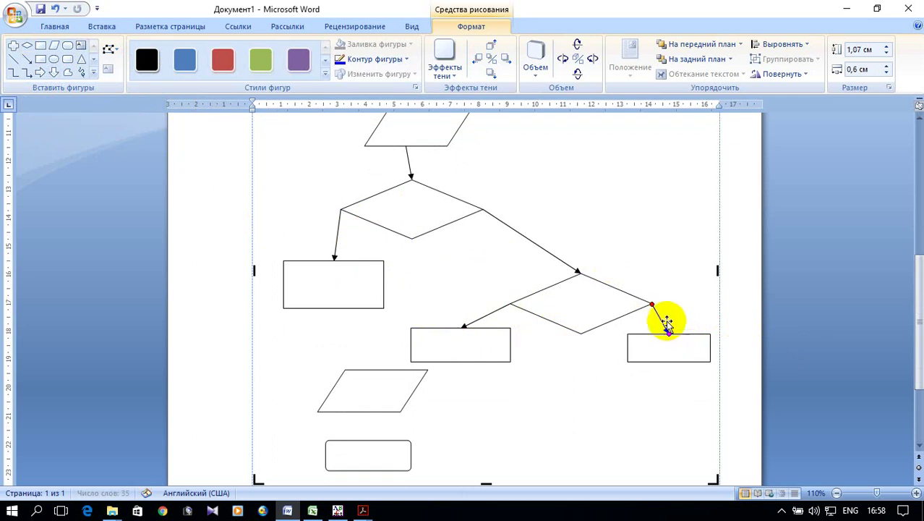
{"action": "scroll", "coordinate": [654, 318], "scroll_direction": "down", "scroll_amount": 2}
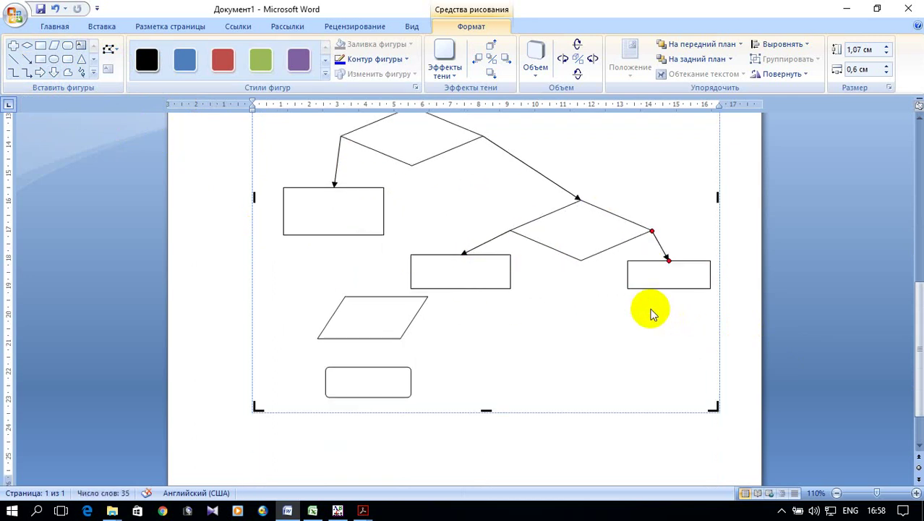
- Draw arrows from all three rectangles into the output parallelogram, then on to the end block
{"action": "left_click", "coordinate": [27, 61]}
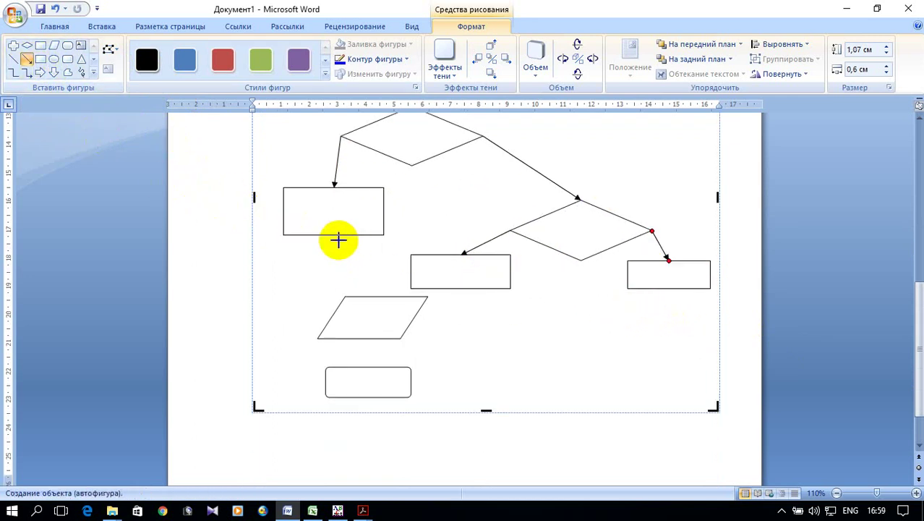
{"action": "left_click_drag", "start_coordinate": [336, 234], "coordinate": [385, 296]}
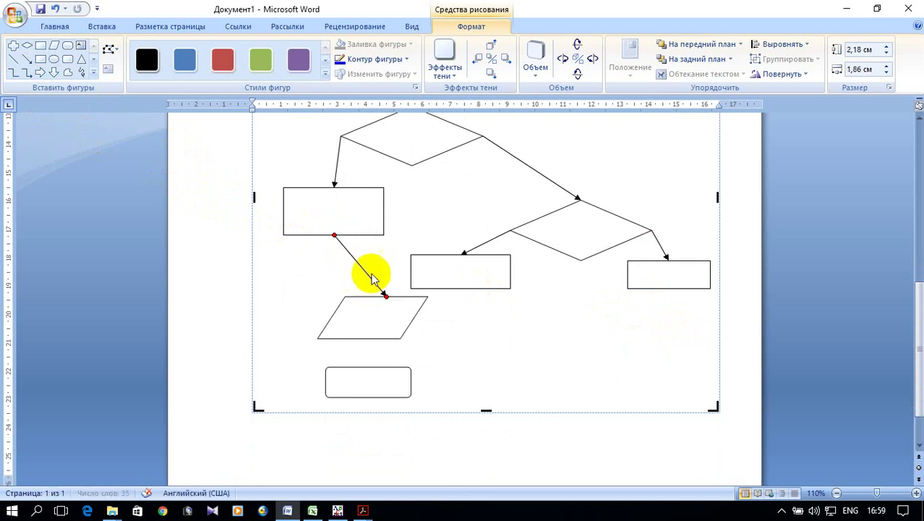
{"action": "left_click", "coordinate": [27, 59]}
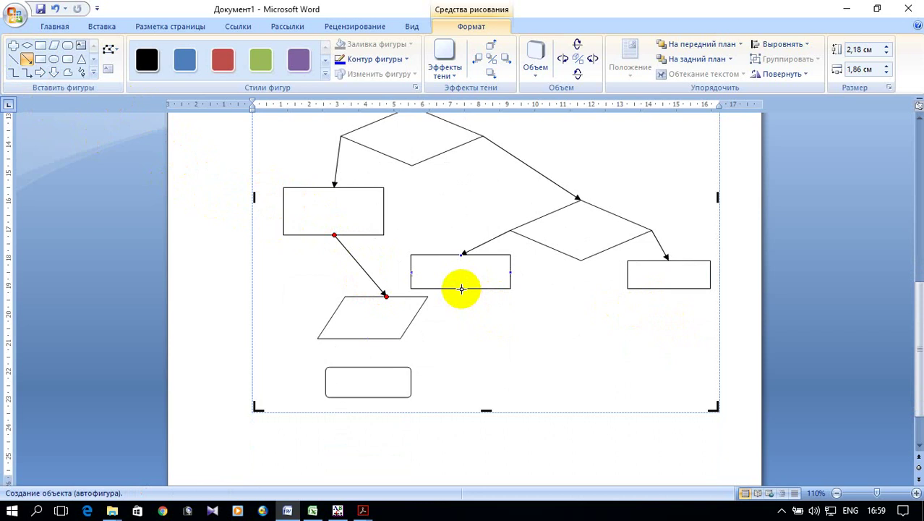
{"action": "mouse_move", "coordinate": [460, 288]}
{"action": "left_mouse_down"}
{"action": "mouse_move", "coordinate": [438, 322]}
{"action": "mouse_move", "coordinate": [414, 317]}
{"action": "left_mouse_up"}
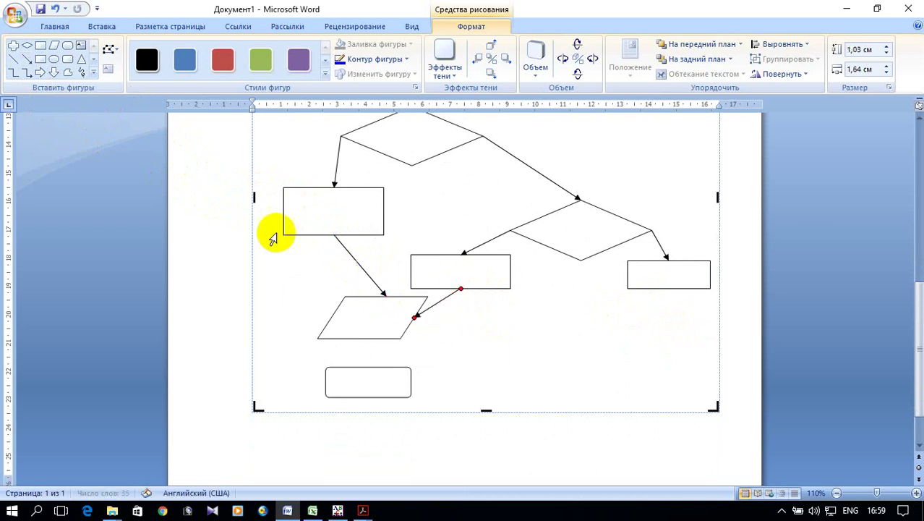
{"action": "left_click", "coordinate": [27, 59]}
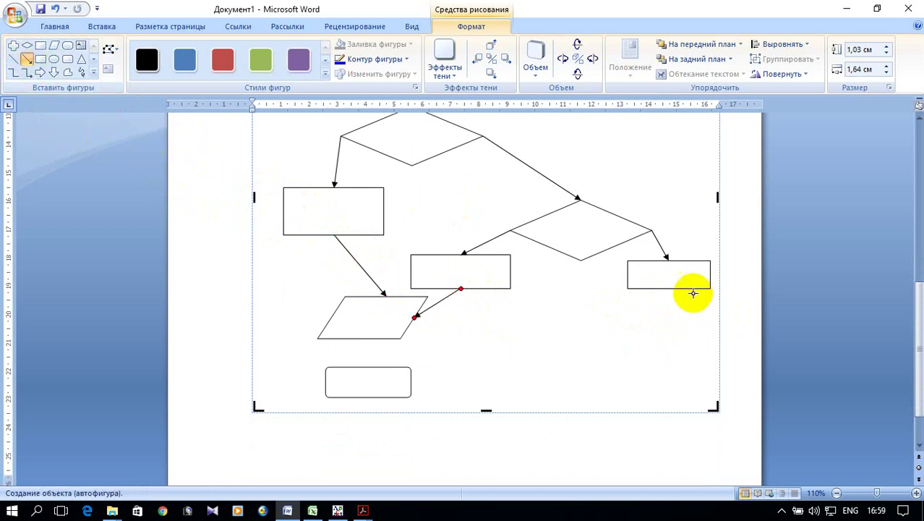
{"action": "mouse_move", "coordinate": [666, 290]}
{"action": "left_mouse_down"}
{"action": "mouse_move", "coordinate": [431, 327]}
{"action": "mouse_move", "coordinate": [414, 317]}
{"action": "left_mouse_up"}
{"action": "left_click", "coordinate": [27, 59]}
{"action": "left_click_drag", "start_coordinate": [372, 338], "coordinate": [370, 368]}
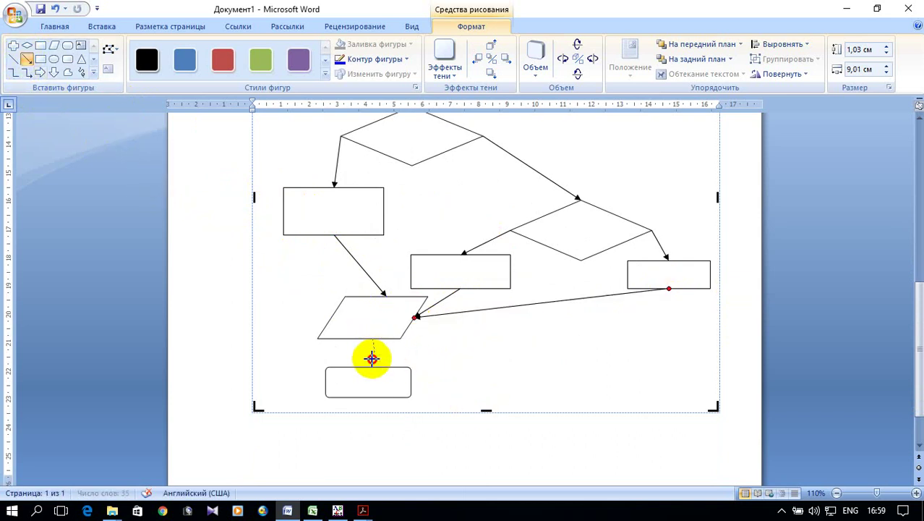
{"action": "scroll", "coordinate": [501, 391], "scroll_direction": "up", "scroll_amount": 2}
{"action": "scroll", "coordinate": [506, 394], "scroll_direction": "up", "scroll_amount": 2}
{"action": "scroll", "coordinate": [506, 394], "scroll_direction": "up", "scroll_amount": 1}
{"action": "scroll", "coordinate": [506, 394], "scroll_direction": "down", "scroll_amount": 2}
{"action": "scroll", "coordinate": [506, 394], "scroll_direction": "down", "scroll_amount": 1}
{"action": "scroll", "coordinate": [506, 394], "scroll_direction": "up", "scroll_amount": 1}
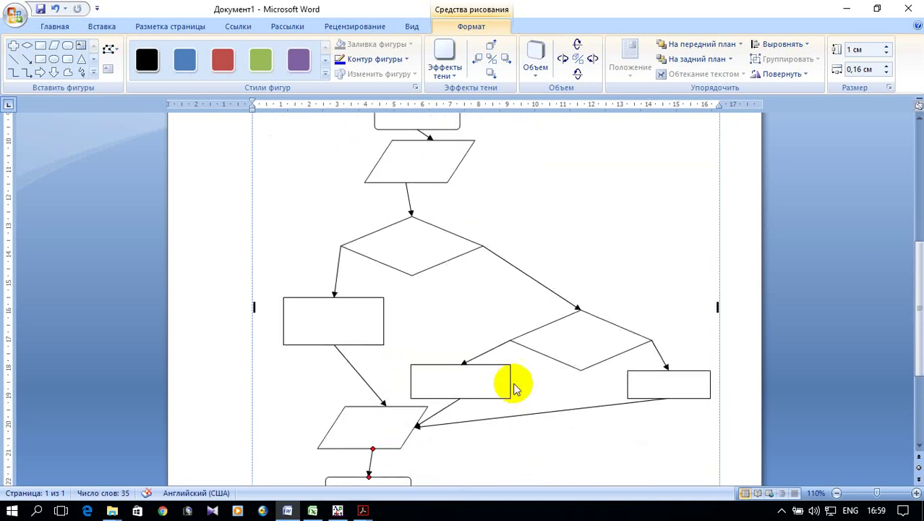
- Place a cross shape beside the upper diamond's left branch and shrink it to about 1 cm
{"action": "left_click", "coordinate": [11, 47]}
{"action": "left_click", "coordinate": [306, 262]}
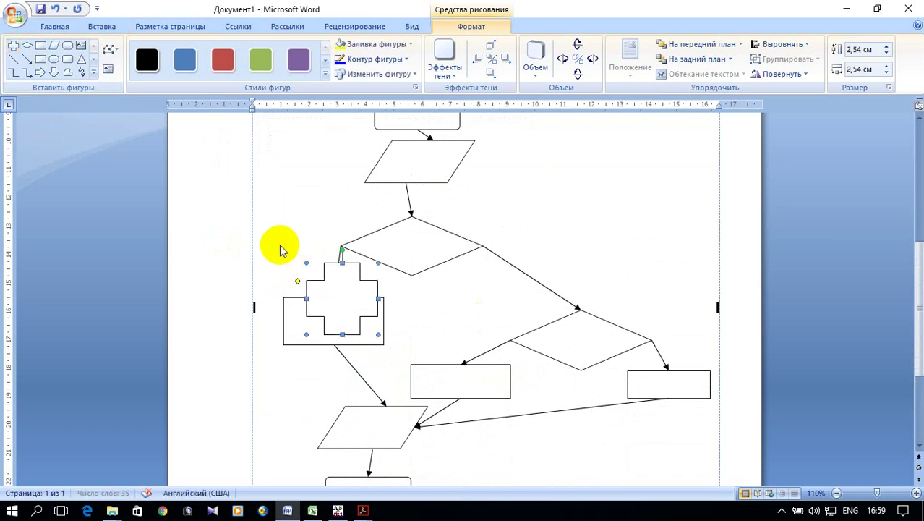
{"action": "left_click_drag", "start_coordinate": [340, 304], "coordinate": [288, 245]}
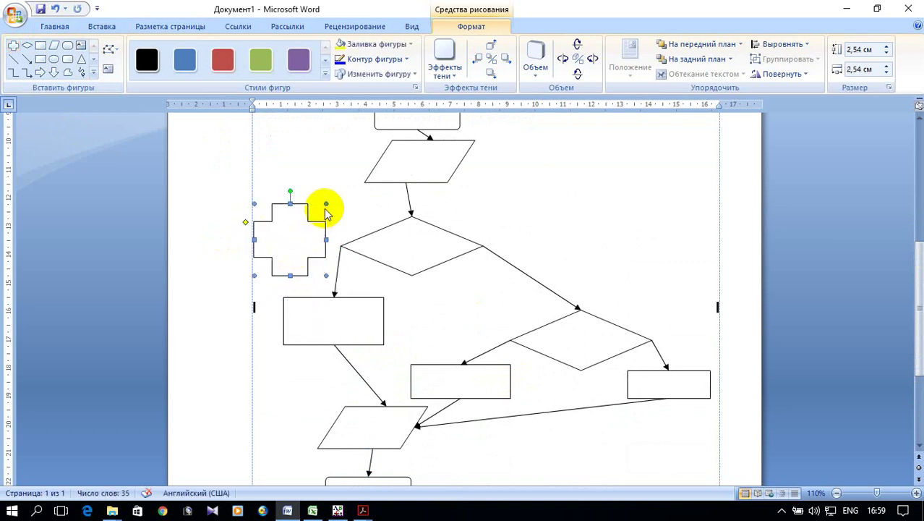
{"action": "left_click_drag", "start_coordinate": [280, 248], "coordinate": [313, 272]}
- Copy the small cross and position the copy beside the lower diamond's left branch
{"action": "right_click", "coordinate": [309, 277]}
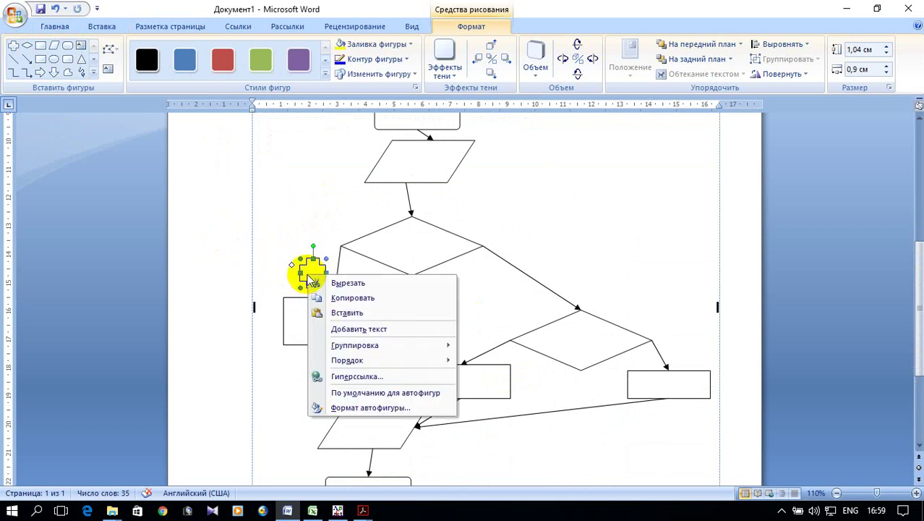
{"action": "left_click", "coordinate": [350, 299]}
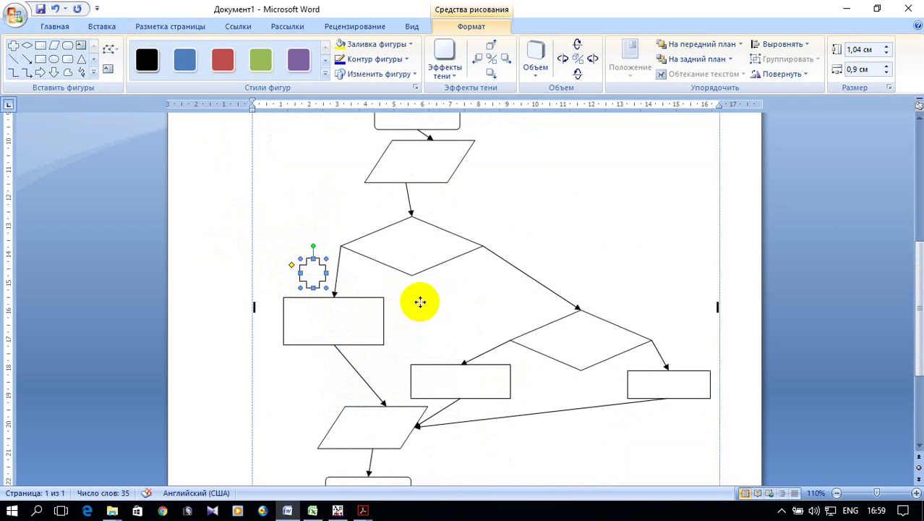
{"action": "right_click", "coordinate": [422, 304]}
{"action": "left_click", "coordinate": [461, 344]}
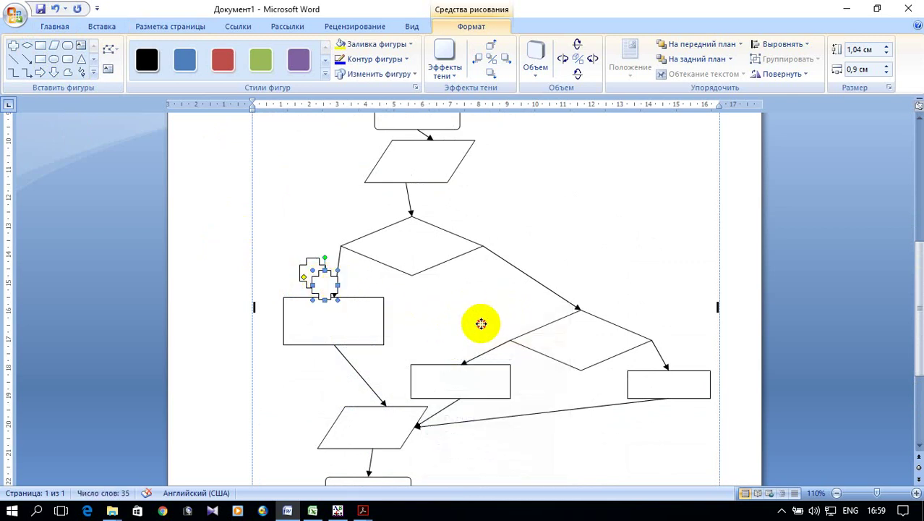
{"action": "left_click_drag", "start_coordinate": [477, 329], "coordinate": [474, 327]}
{"action": "left_click", "coordinate": [525, 204]}
{"action": "scroll", "coordinate": [525, 209], "scroll_direction": "up", "scroll_amount": 2}
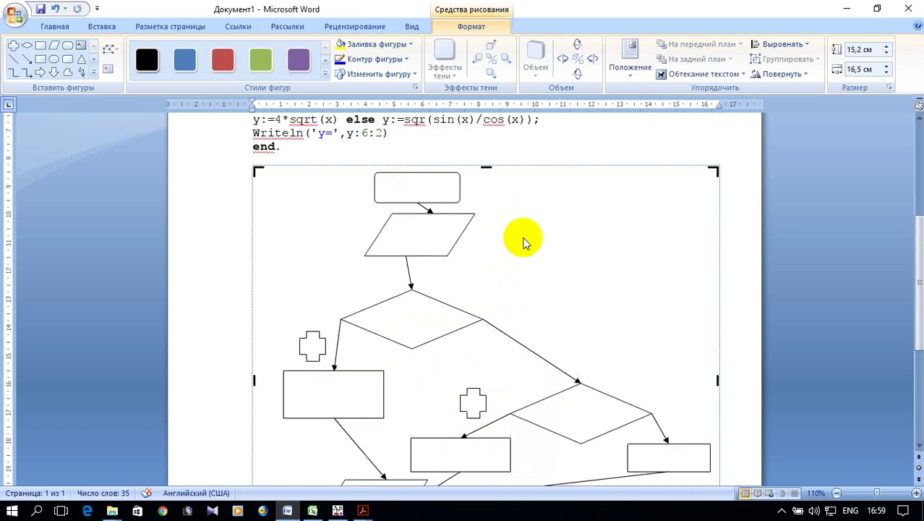
- Label the start block 'начало' and the input parallelogram 'x'
{"action": "left_click", "coordinate": [412, 183]}
{"action": "right_click", "coordinate": [412, 187]}
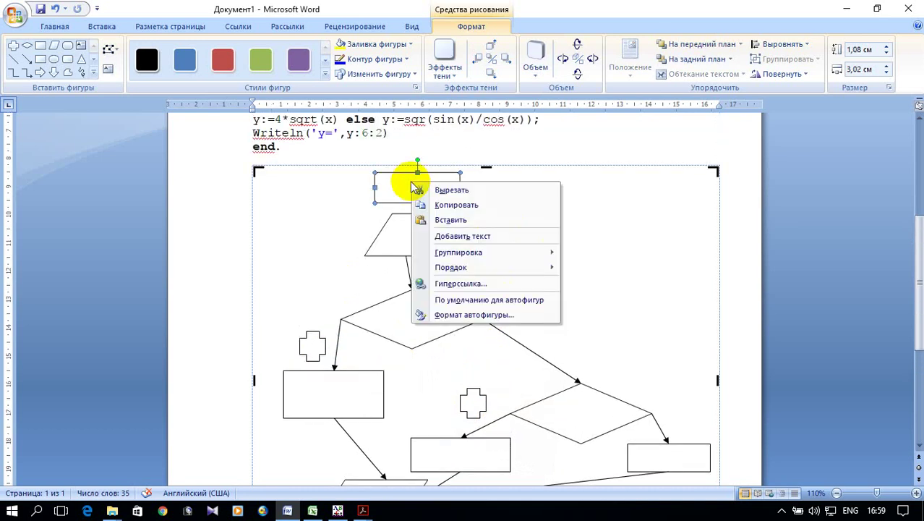
{"action": "left_click", "coordinate": [515, 236]}
{"action": "type", "text": "начало"}
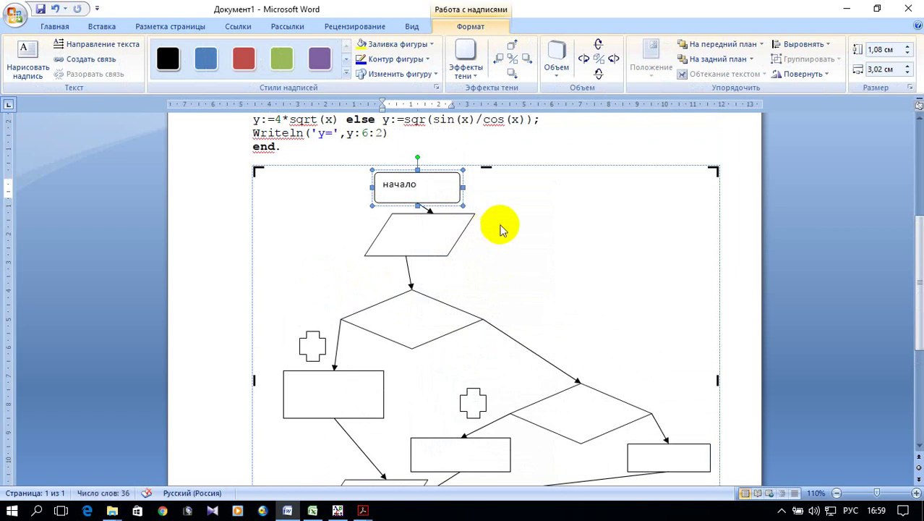
{"action": "left_click", "coordinate": [528, 237]}
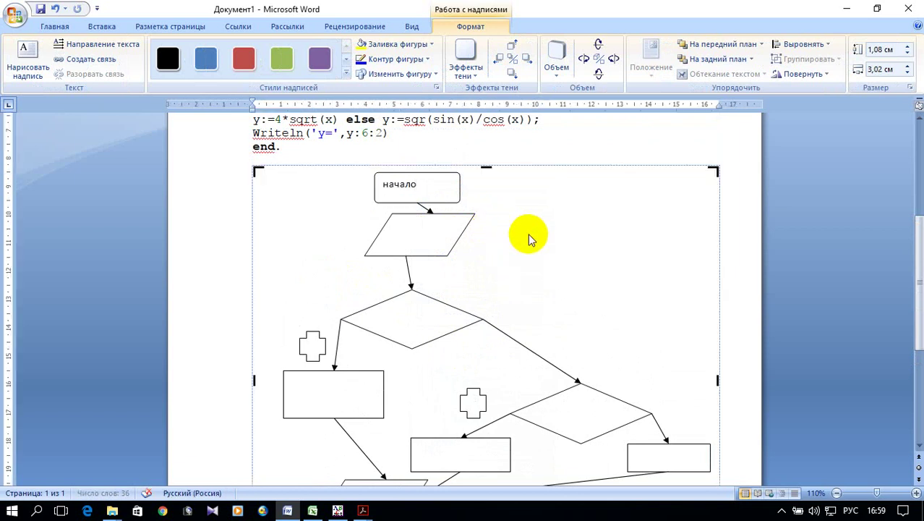
{"action": "right_click", "coordinate": [418, 234]}
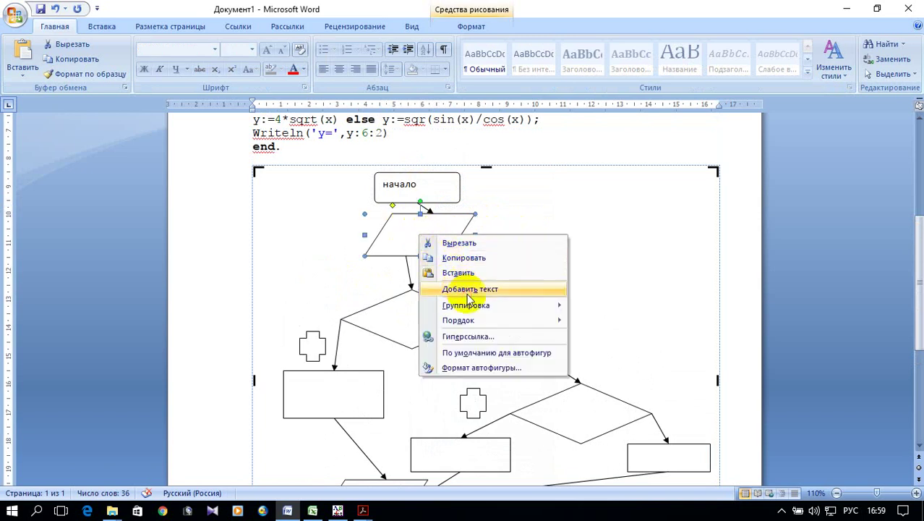
{"action": "left_click", "coordinate": [486, 292]}
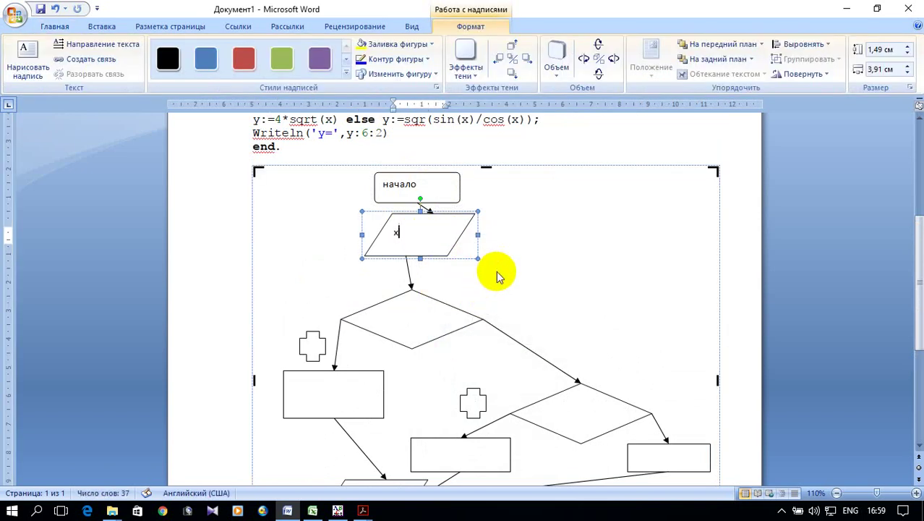
{"action": "left_click", "coordinate": [496, 270]}
{"action": "scroll", "coordinate": [496, 271], "scroll_direction": "up", "scroll_amount": 2}
- Copy the condition x<0 from the Pascal code and paste it into the upper diamond
{"action": "left_click_drag", "start_coordinate": [276, 180], "coordinate": [293, 177]}
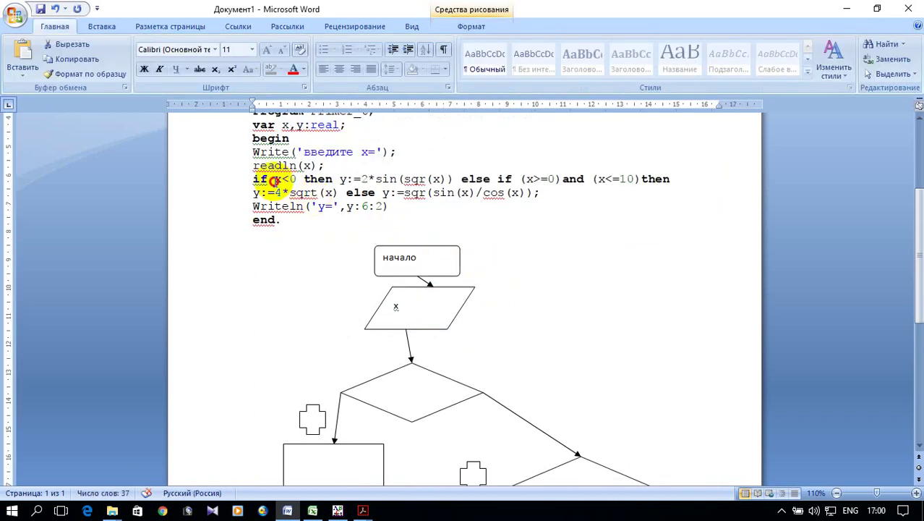
{"action": "right_click", "coordinate": [291, 184]}
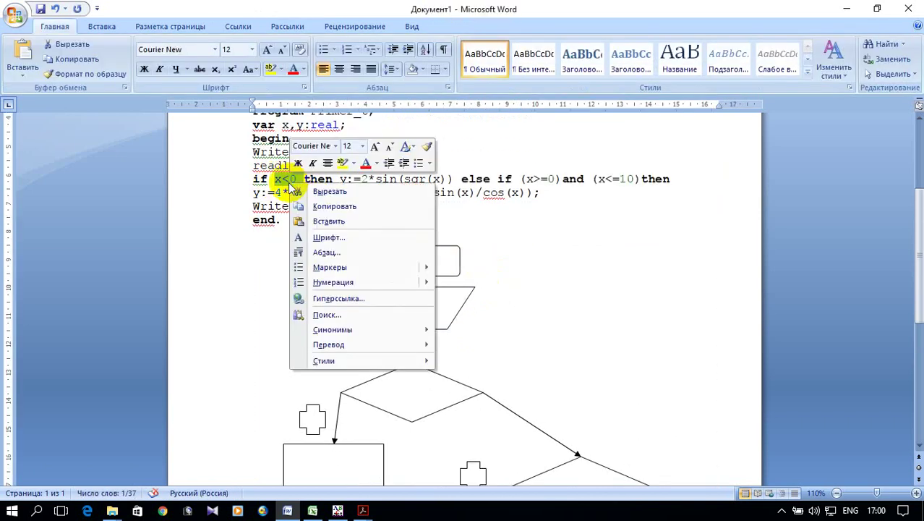
{"action": "left_click", "coordinate": [313, 207]}
{"action": "scroll", "coordinate": [329, 235], "scroll_direction": "down", "scroll_amount": 1}
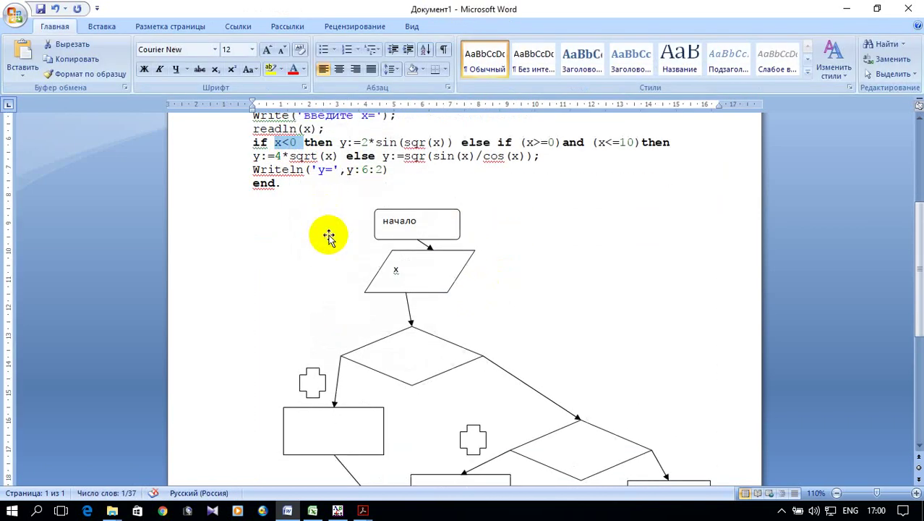
{"action": "left_click", "coordinate": [411, 362]}
{"action": "right_click", "coordinate": [408, 359]}
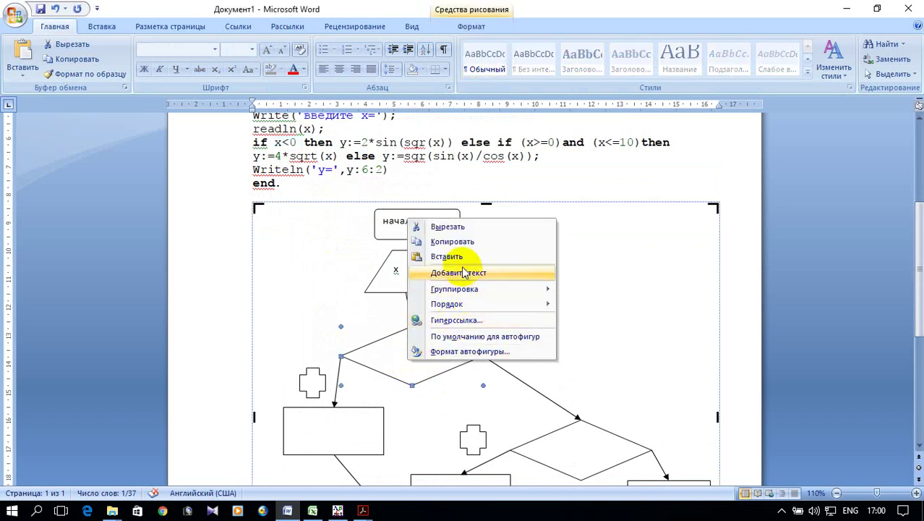
{"action": "left_click", "coordinate": [449, 273]}
{"action": "right_click", "coordinate": [444, 364]}
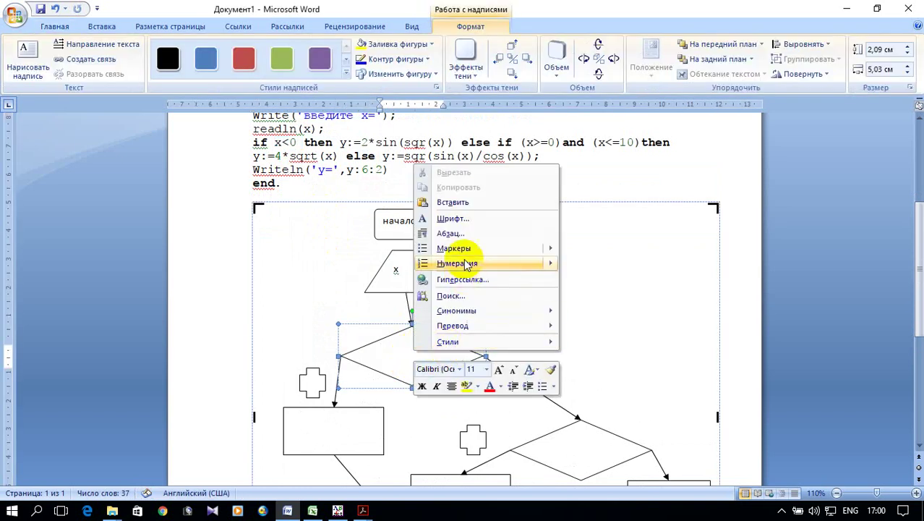
{"action": "left_click", "coordinate": [451, 203]}
{"action": "scroll", "coordinate": [530, 297], "scroll_direction": "down", "scroll_amount": 3}
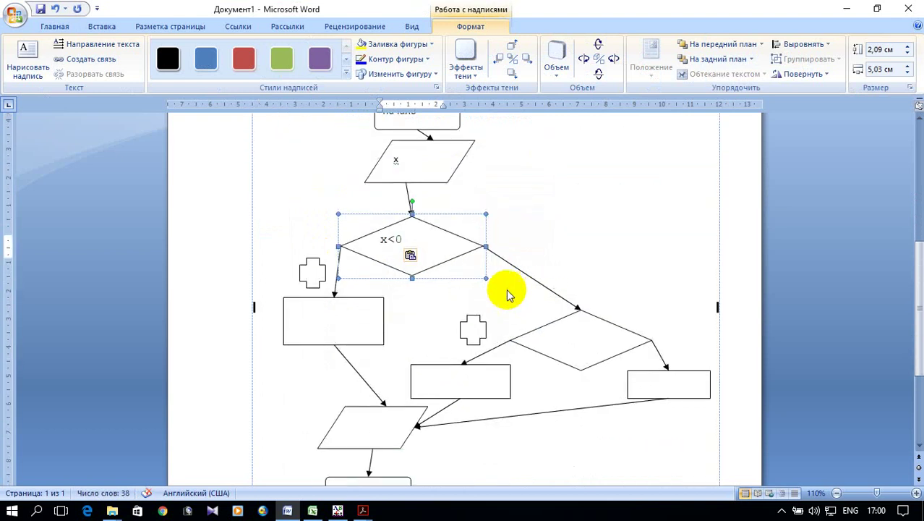
{"action": "scroll", "coordinate": [361, 322], "scroll_direction": "up", "scroll_amount": 3}
{"action": "scroll", "coordinate": [362, 322], "scroll_direction": "up", "scroll_amount": 2}
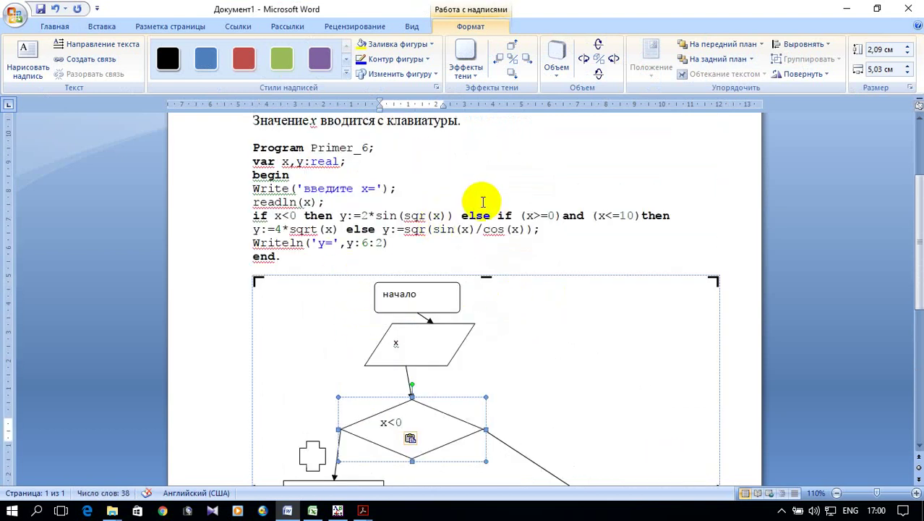
- Copy the second condition from the code into the lower diamond, reading (x>=0) и (x<=10)
{"action": "left_click_drag", "start_coordinate": [518, 215], "coordinate": [638, 216]}
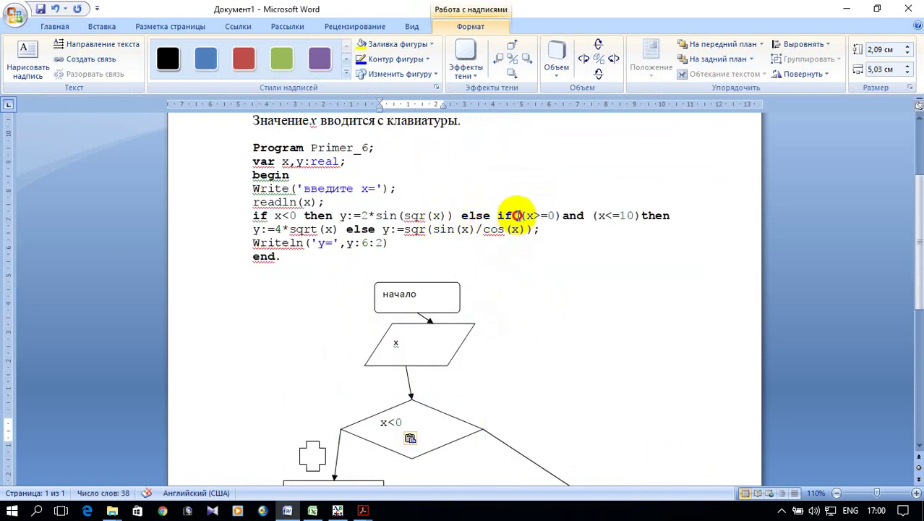
{"action": "left_click", "coordinate": [635, 216]}
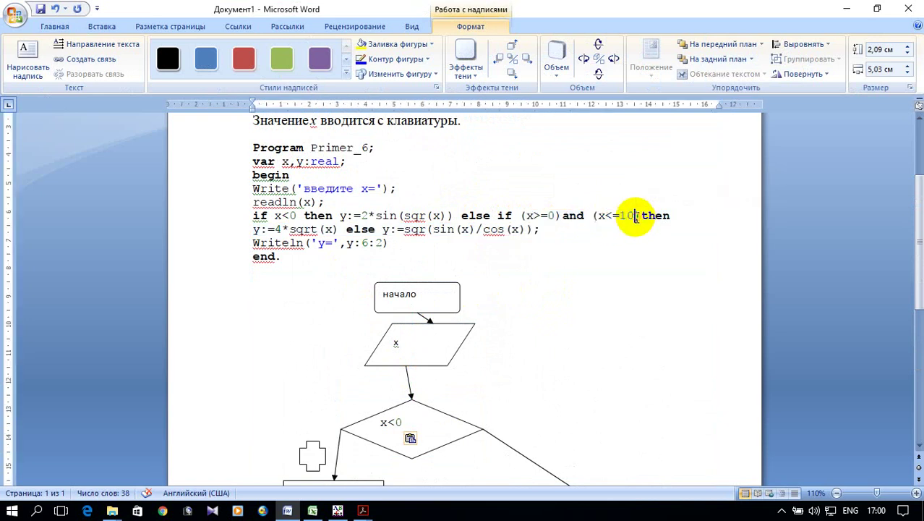
{"action": "left_click_drag", "start_coordinate": [639, 215], "coordinate": [537, 210]}
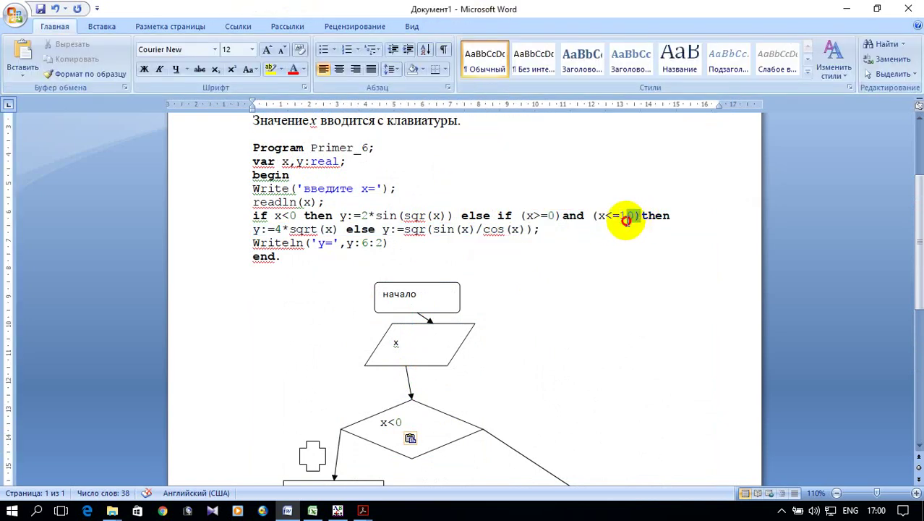
{"action": "right_click", "coordinate": [533, 216]}
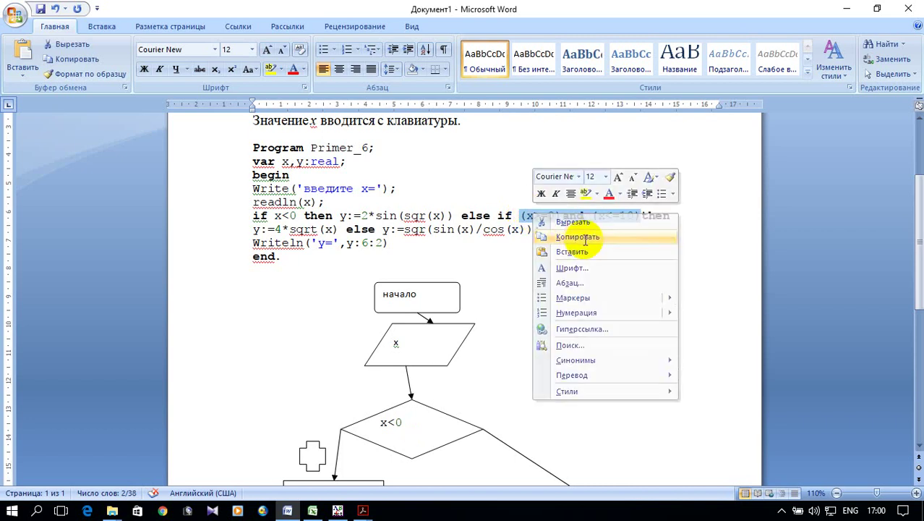
{"action": "left_click", "coordinate": [569, 235]}
{"action": "scroll", "coordinate": [569, 240], "scroll_direction": "down", "scroll_amount": 3}
{"action": "scroll", "coordinate": [569, 239], "scroll_direction": "down", "scroll_amount": 2}
{"action": "left_click", "coordinate": [576, 352]}
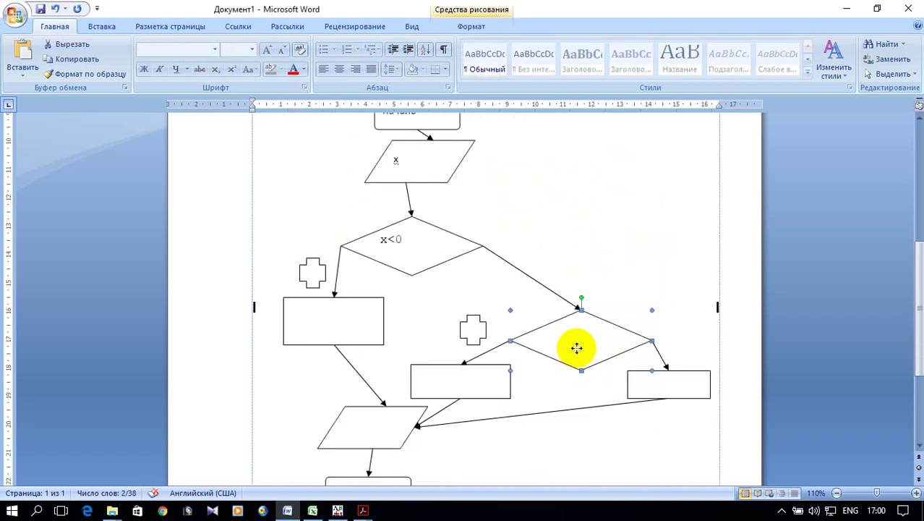
{"action": "right_click", "coordinate": [579, 353]}
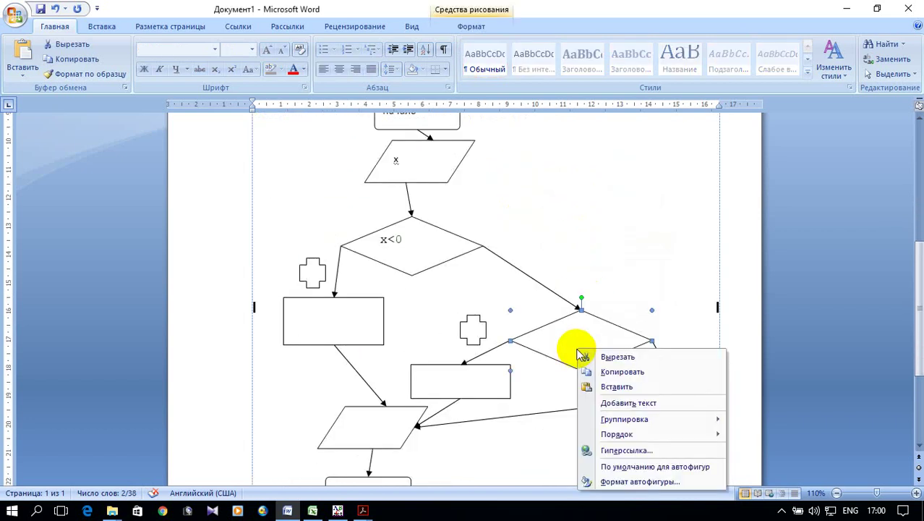
{"action": "left_click", "coordinate": [616, 402]}
{"action": "right_click", "coordinate": [563, 336]}
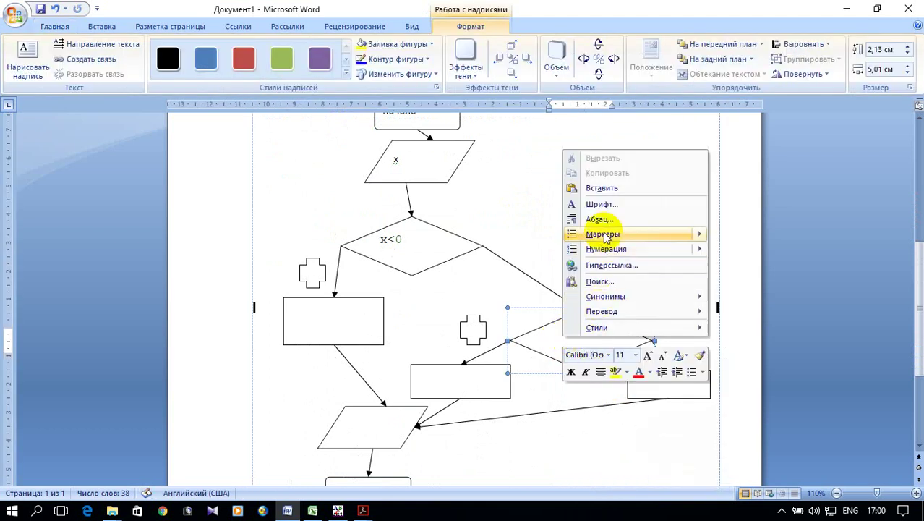
{"action": "left_click", "coordinate": [611, 190]}
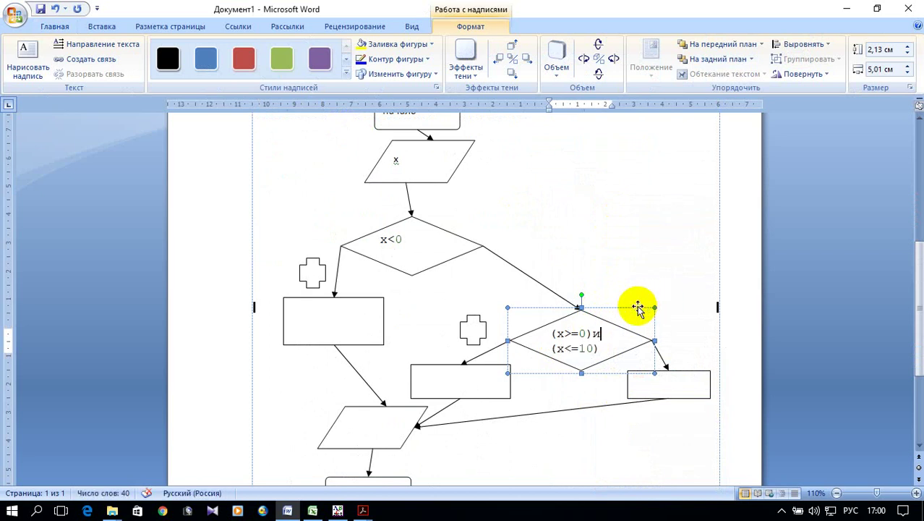
{"action": "left_click", "coordinate": [630, 262]}
{"action": "scroll", "coordinate": [631, 265], "scroll_direction": "down", "scroll_amount": 1}
{"action": "scroll", "coordinate": [631, 265], "scroll_direction": "up", "scroll_amount": 2}
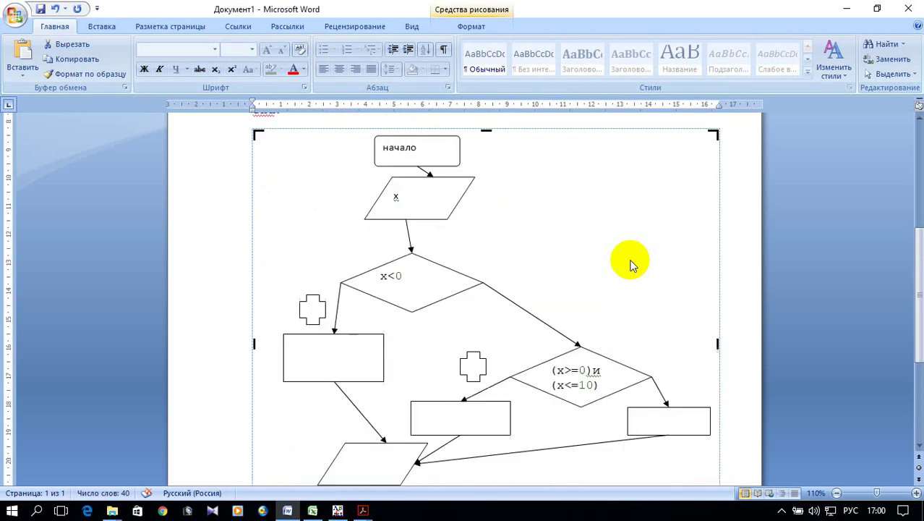
{"action": "scroll", "coordinate": [630, 264], "scroll_direction": "up", "scroll_amount": 3}
- Copy y:=2*sin(sqr(x)) from the code and paste it into the left rectangle
{"action": "left_click", "coordinate": [343, 179]}
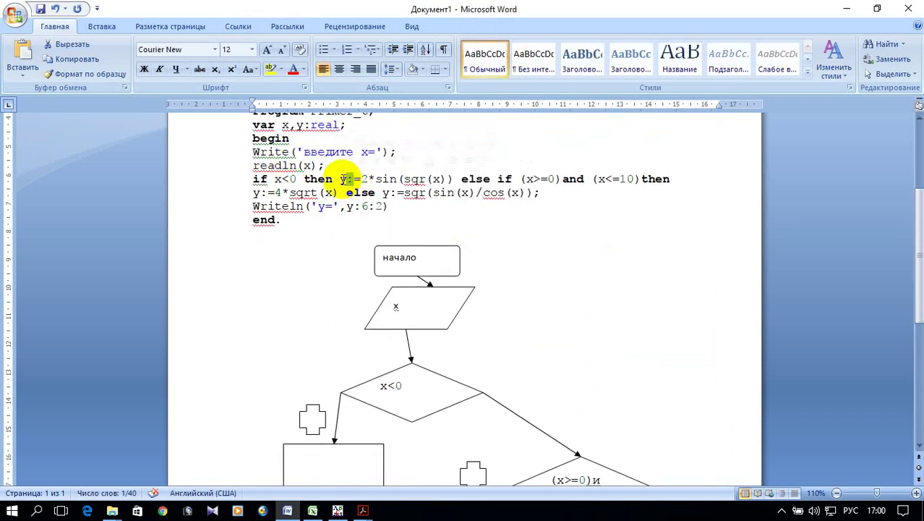
{"action": "left_click_drag", "start_coordinate": [343, 179], "coordinate": [454, 181]}
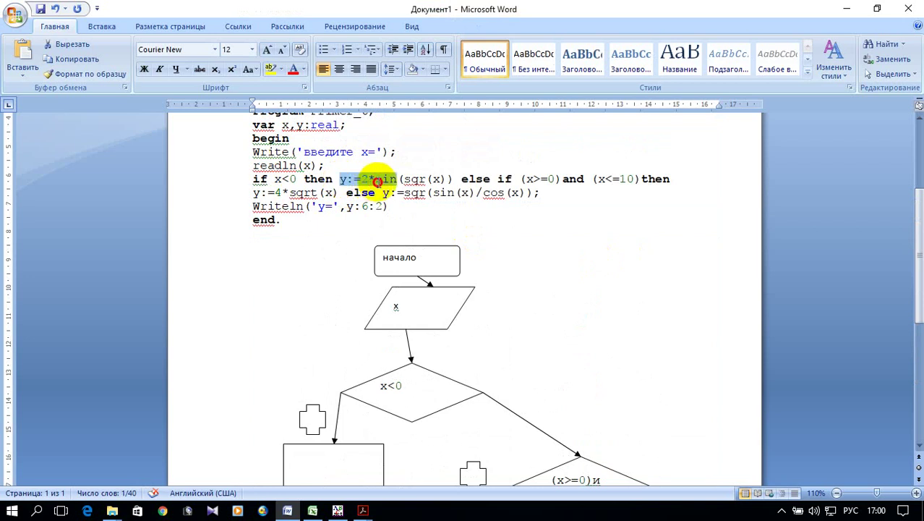
{"action": "right_click", "coordinate": [454, 182]}
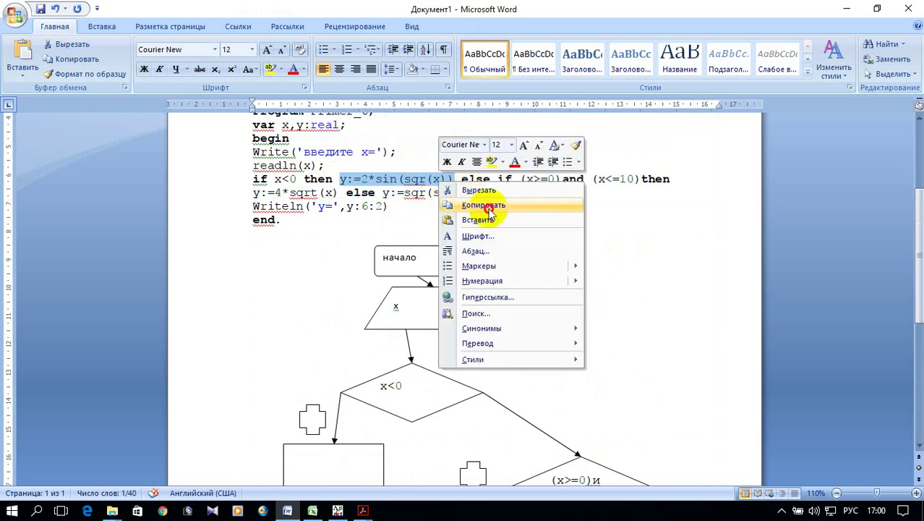
{"action": "left_click", "coordinate": [483, 206]}
{"action": "scroll", "coordinate": [484, 211], "scroll_direction": "down", "scroll_amount": 1}
{"action": "scroll", "coordinate": [483, 211], "scroll_direction": "down", "scroll_amount": 3}
{"action": "left_click", "coordinate": [353, 317]}
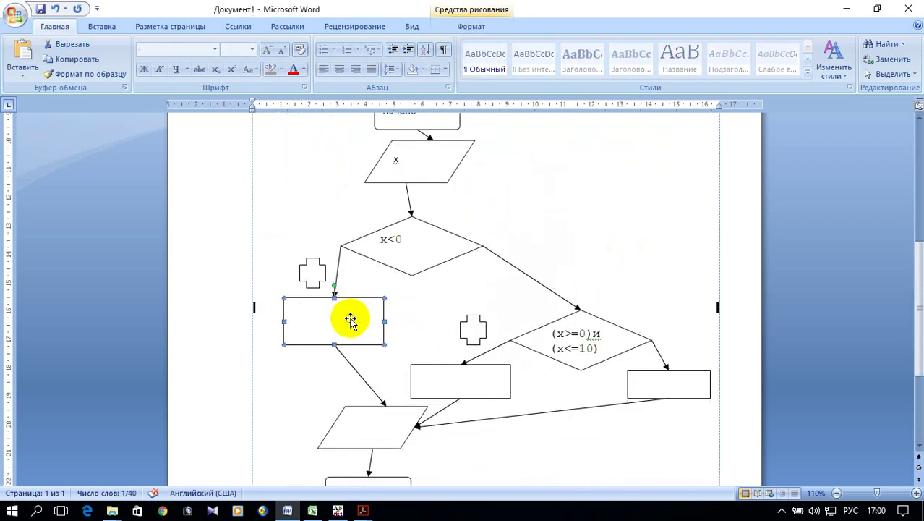
{"action": "right_click", "coordinate": [342, 327]}
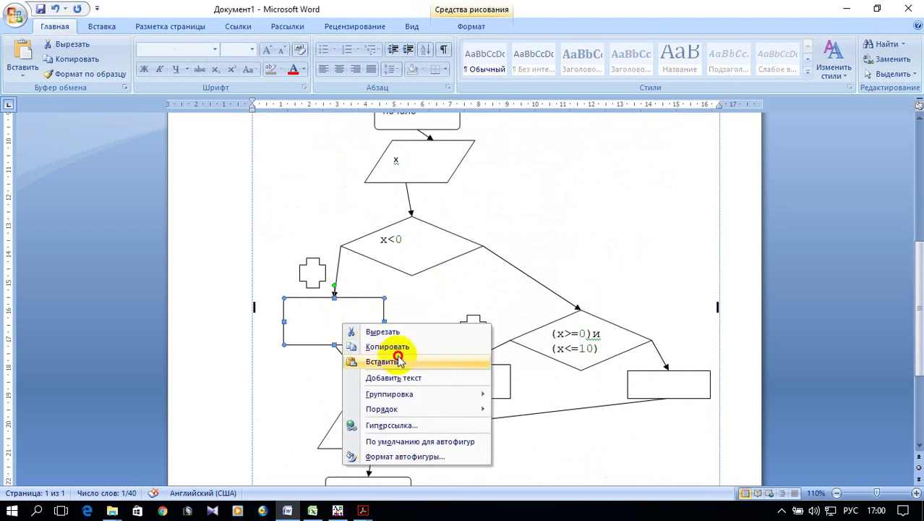
{"action": "left_click", "coordinate": [401, 379]}
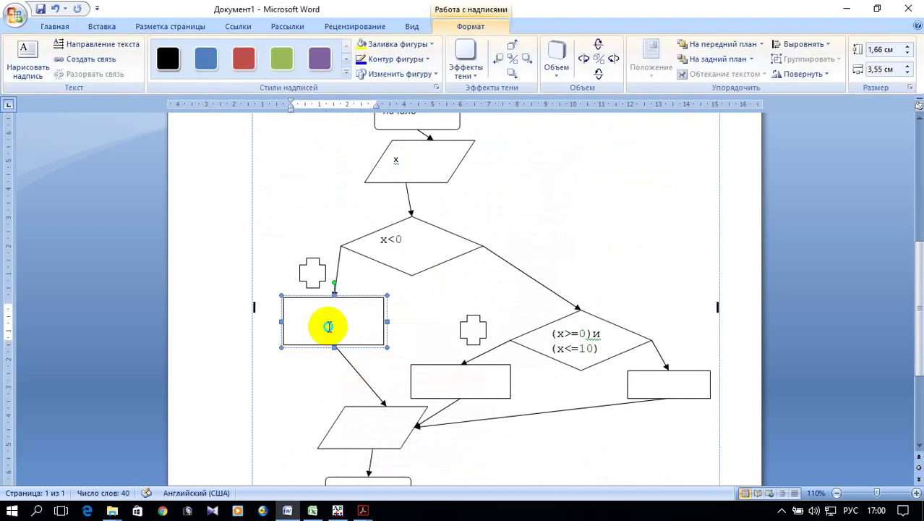
{"action": "right_click", "coordinate": [329, 320]}
{"action": "left_click", "coordinate": [376, 179]}
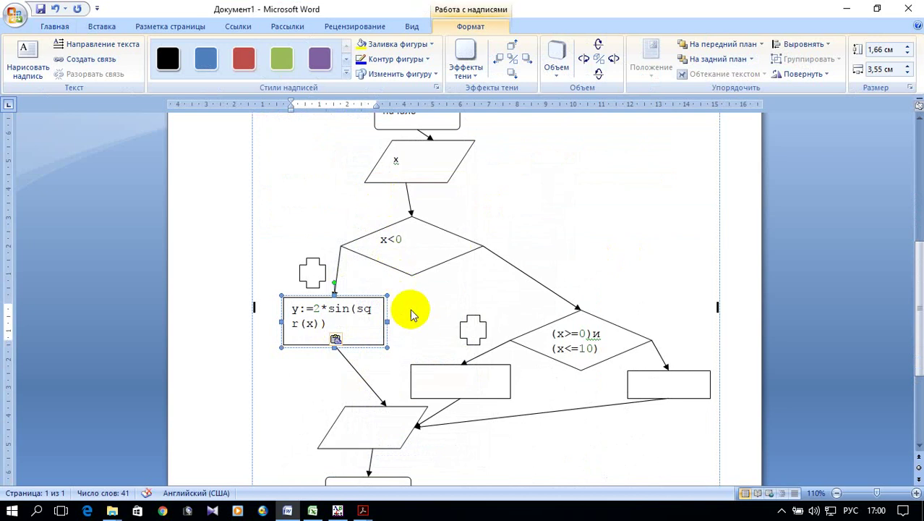
- Widen and flatten the left rectangle so the assignment fits on one line
{"action": "left_click_drag", "start_coordinate": [385, 319], "coordinate": [406, 318]}
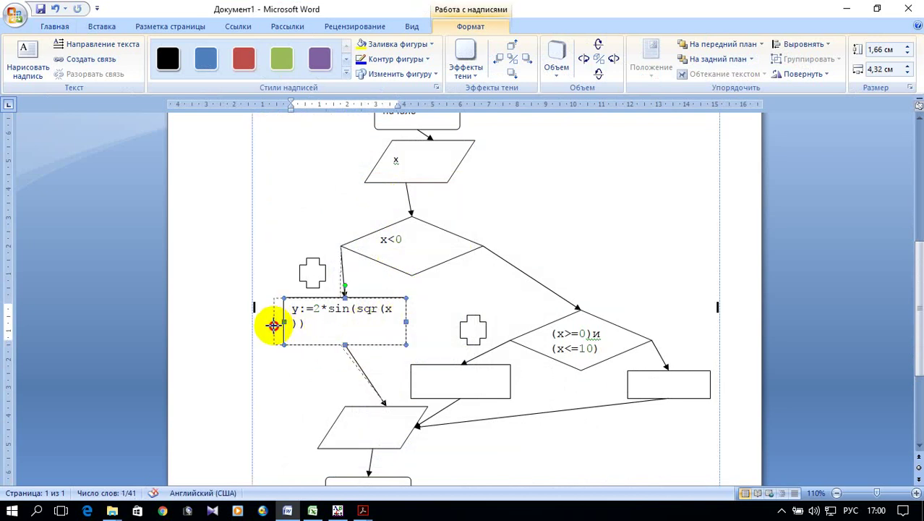
{"action": "left_click_drag", "start_coordinate": [284, 321], "coordinate": [264, 322]}
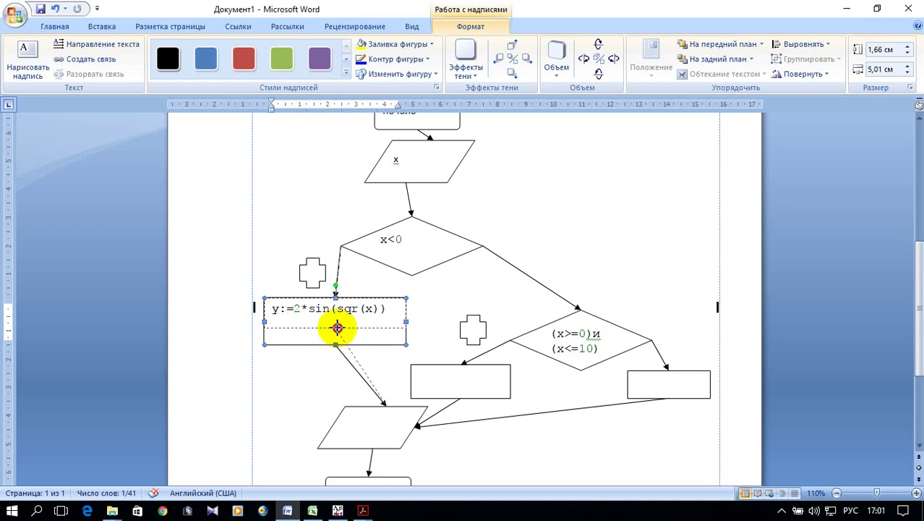
{"action": "left_click_drag", "start_coordinate": [340, 336], "coordinate": [333, 325]}
{"action": "scroll", "coordinate": [496, 389], "scroll_direction": "down", "scroll_amount": 1}
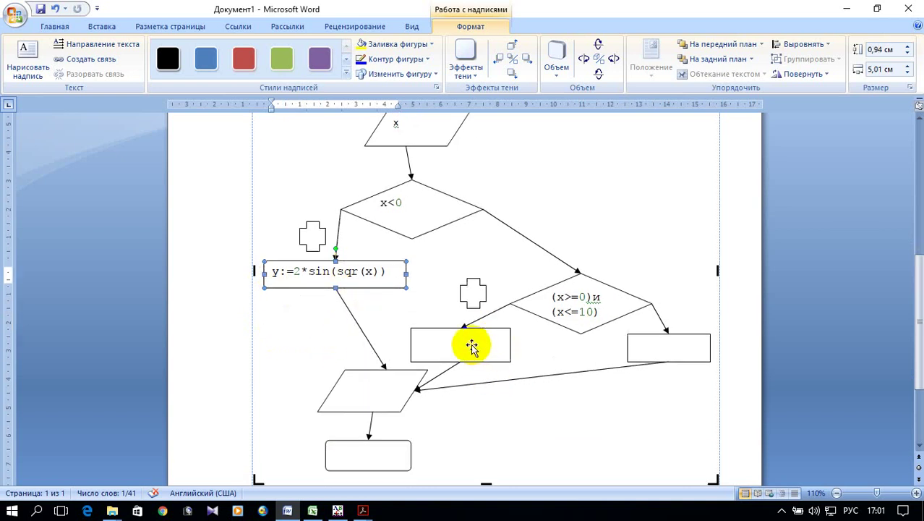
- Copy the assignment y:=4*sqrt(x) from the Pascal code
{"action": "scroll", "coordinate": [386, 307], "scroll_direction": "up", "scroll_amount": 1}
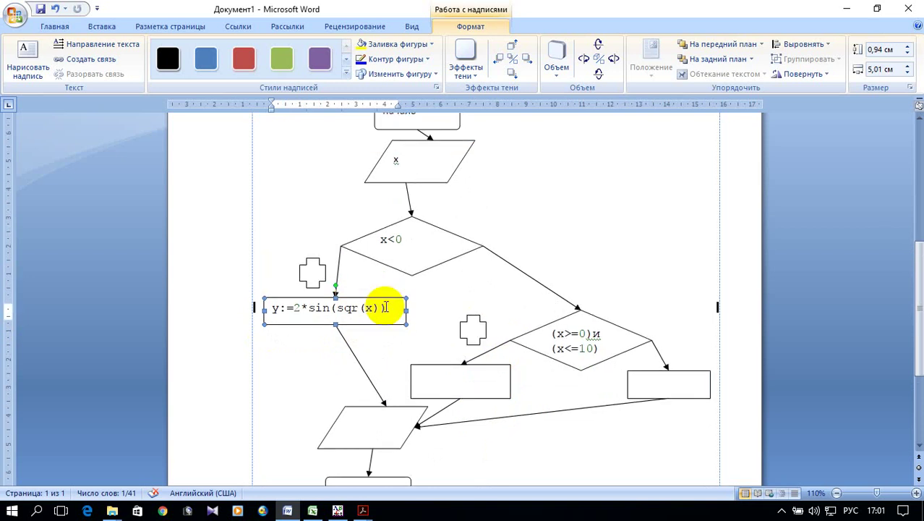
{"action": "scroll", "coordinate": [506, 321], "scroll_direction": "up", "scroll_amount": 3}
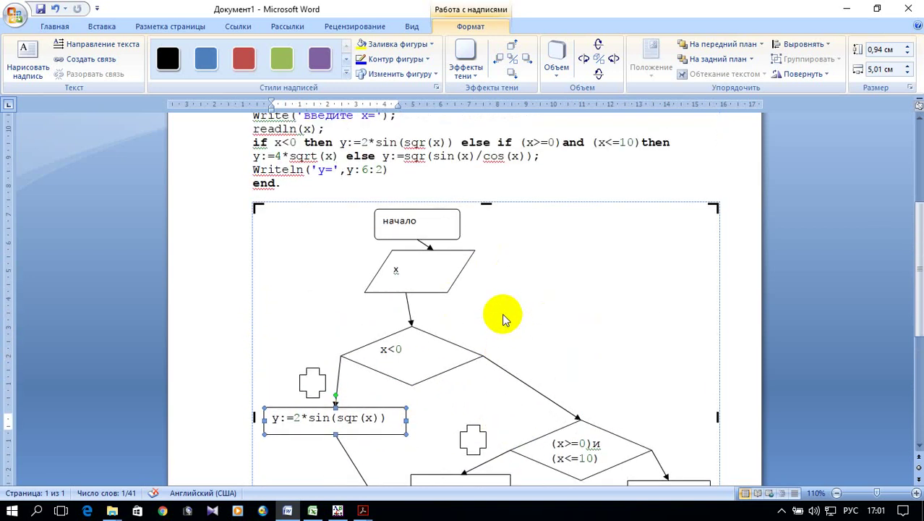
{"action": "scroll", "coordinate": [502, 313], "scroll_direction": "up", "scroll_amount": 1}
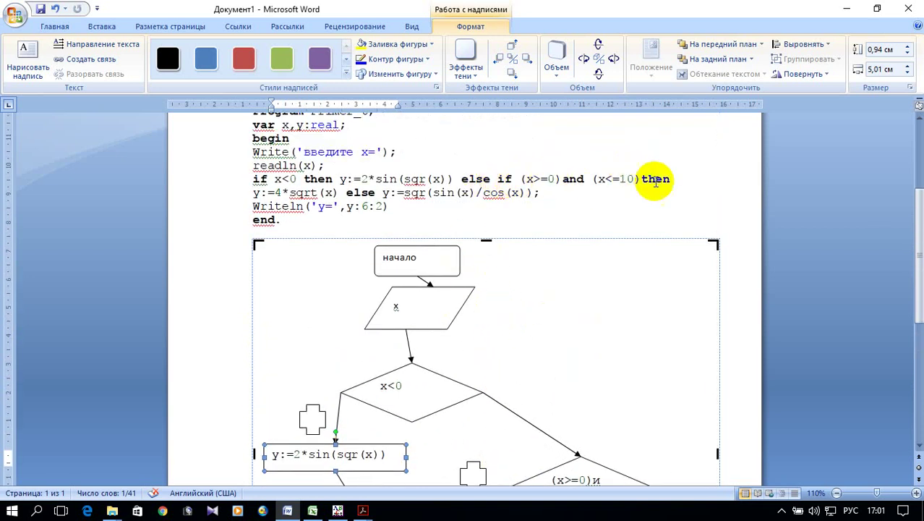
{"action": "left_click_drag", "start_coordinate": [252, 193], "coordinate": [344, 191]}
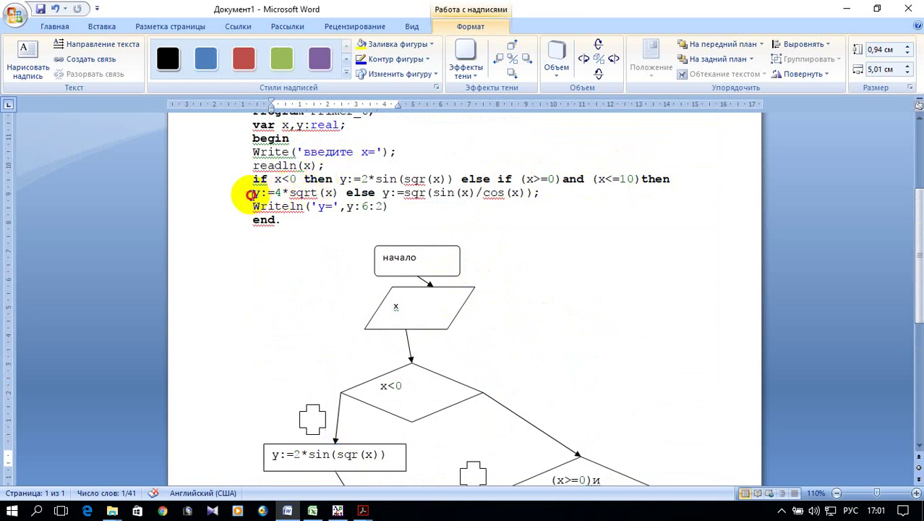
{"action": "right_click", "coordinate": [329, 199]}
{"action": "left_click", "coordinate": [361, 213]}
- Paste y:=4*sqrt(x) into the left-branch rectangle and resize it to one line
{"action": "scroll", "coordinate": [543, 274], "scroll_direction": "down", "scroll_amount": 3}
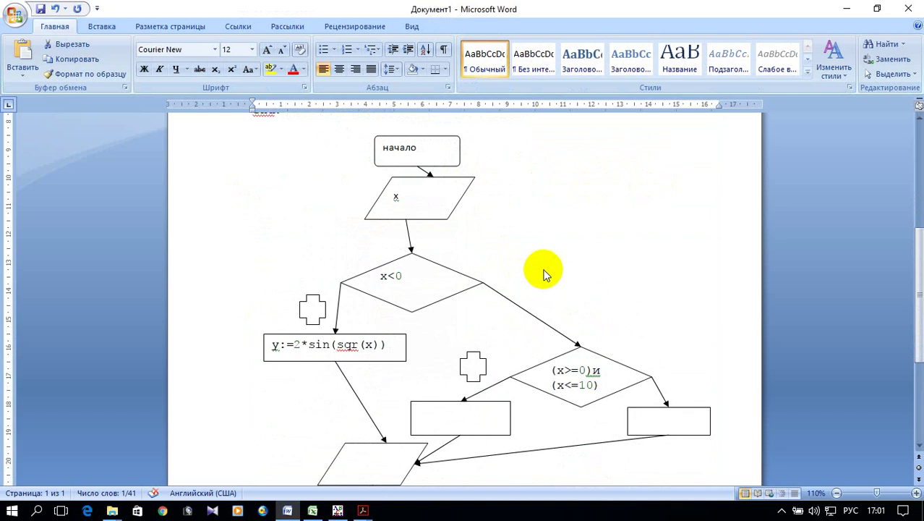
{"action": "scroll", "coordinate": [545, 290], "scroll_direction": "down", "scroll_amount": 2}
{"action": "left_click", "coordinate": [449, 345]}
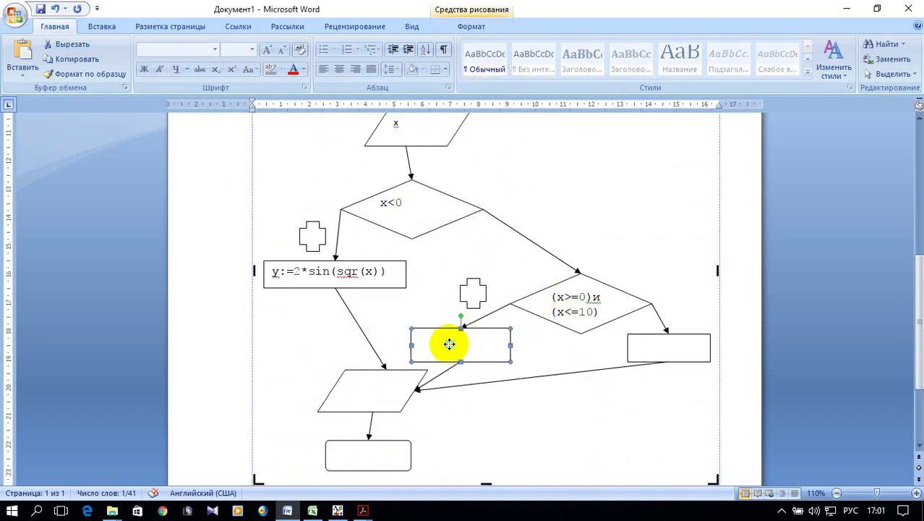
{"action": "right_click", "coordinate": [449, 344]}
{"action": "left_click", "coordinate": [510, 397]}
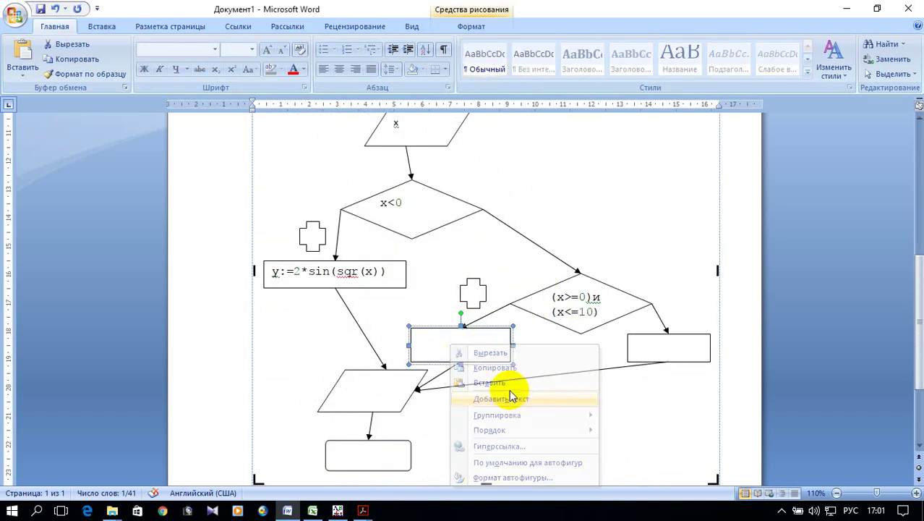
{"action": "right_click", "coordinate": [456, 347]}
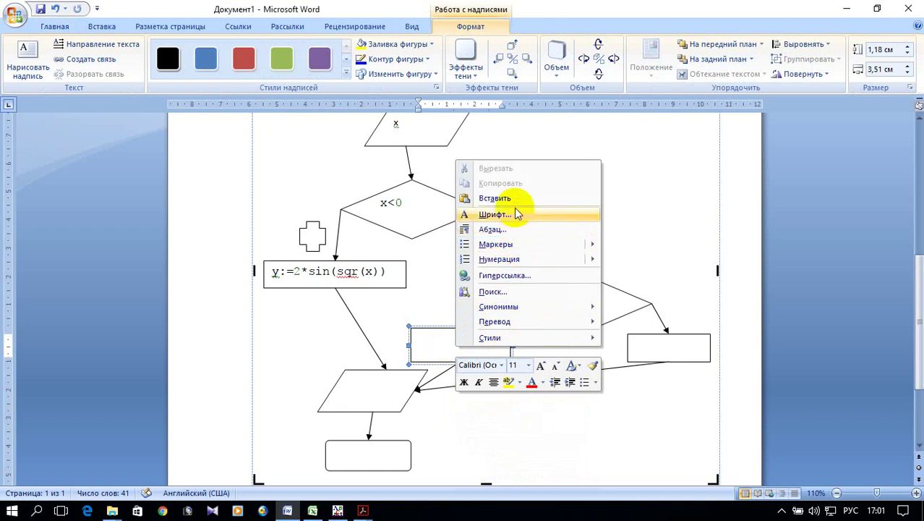
{"action": "left_click", "coordinate": [496, 199]}
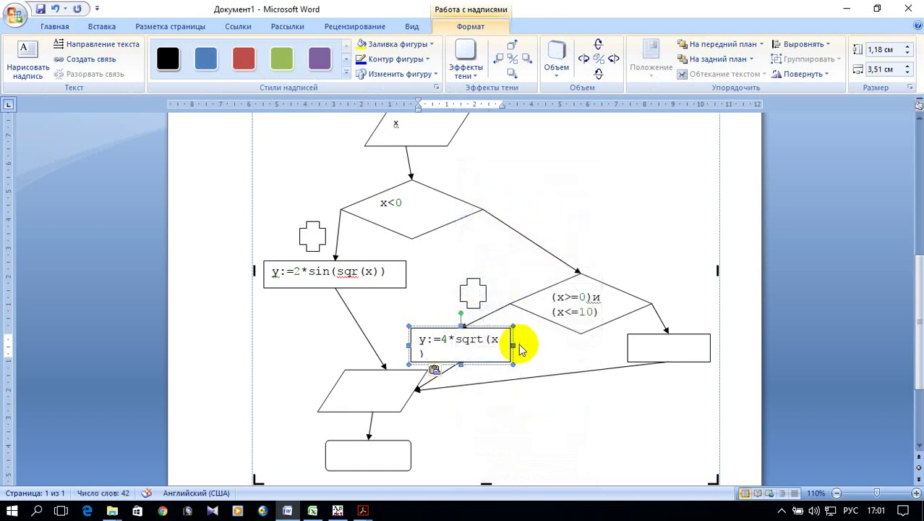
{"action": "left_click_drag", "start_coordinate": [511, 345], "coordinate": [536, 337]}
{"action": "left_click_drag", "start_coordinate": [410, 343], "coordinate": [391, 344]}
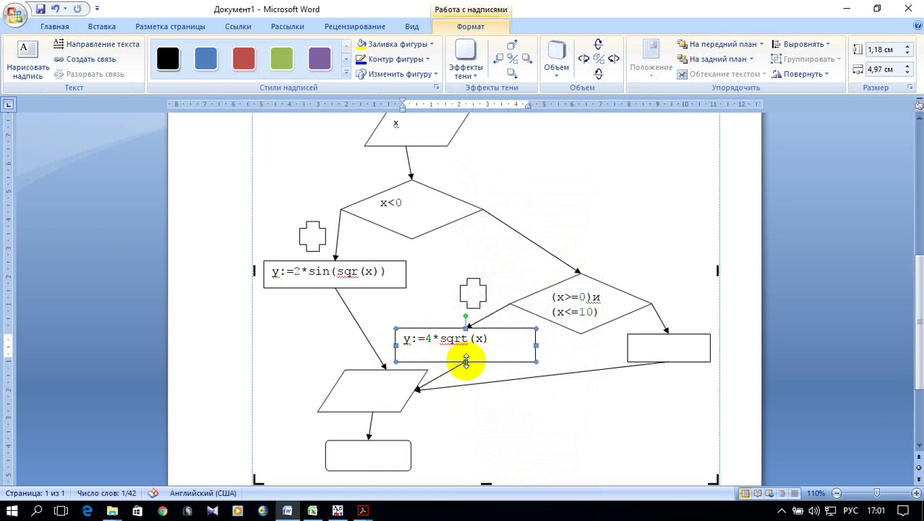
{"action": "left_click_drag", "start_coordinate": [467, 354], "coordinate": [467, 354]}
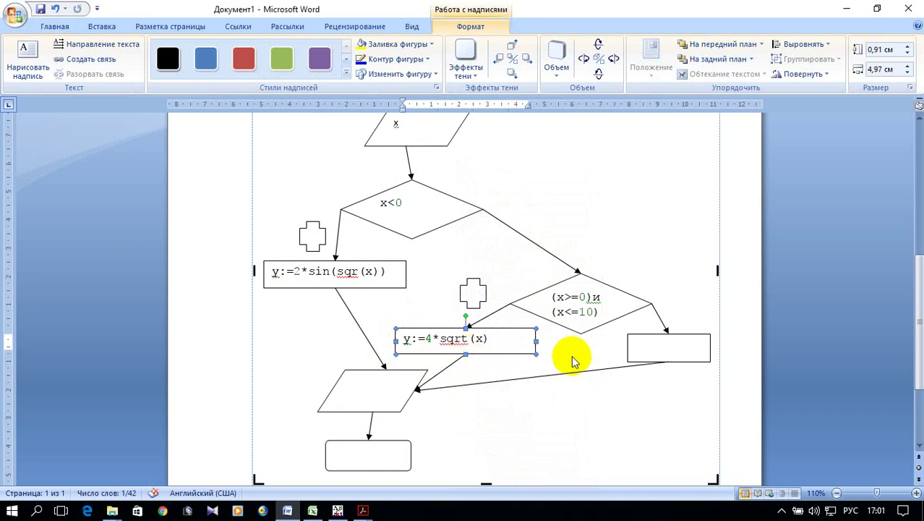
- Copy the assignment y:=sqr(sin(x)/cos(x)) from the Pascal code
{"action": "left_click", "coordinate": [629, 349]}
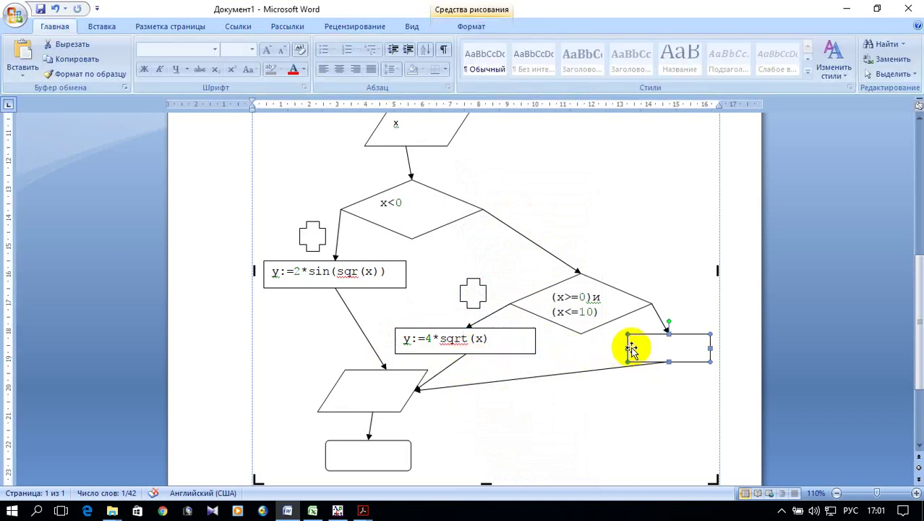
{"action": "left_click_drag", "start_coordinate": [622, 350], "coordinate": [584, 352]}
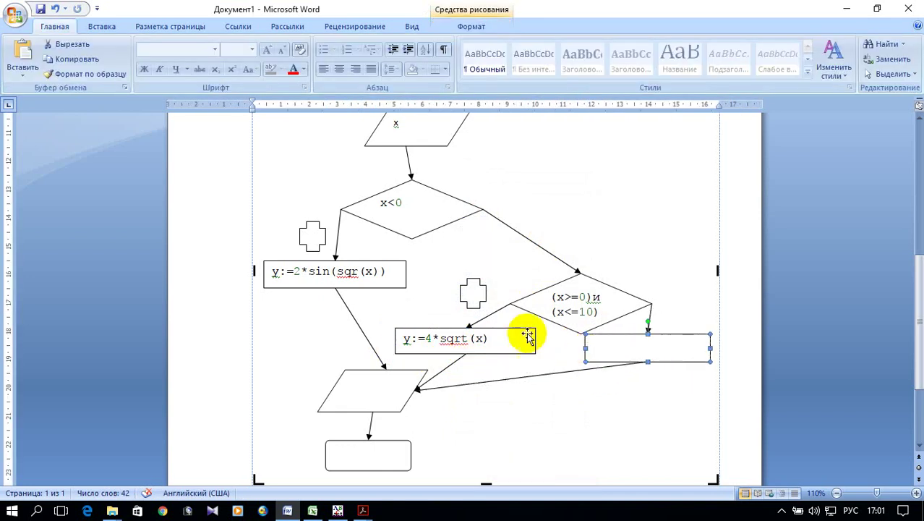
{"action": "scroll", "coordinate": [522, 316], "scroll_direction": "up", "scroll_amount": 6}
{"action": "scroll", "coordinate": [434, 238], "scroll_direction": "down", "scroll_amount": 5}
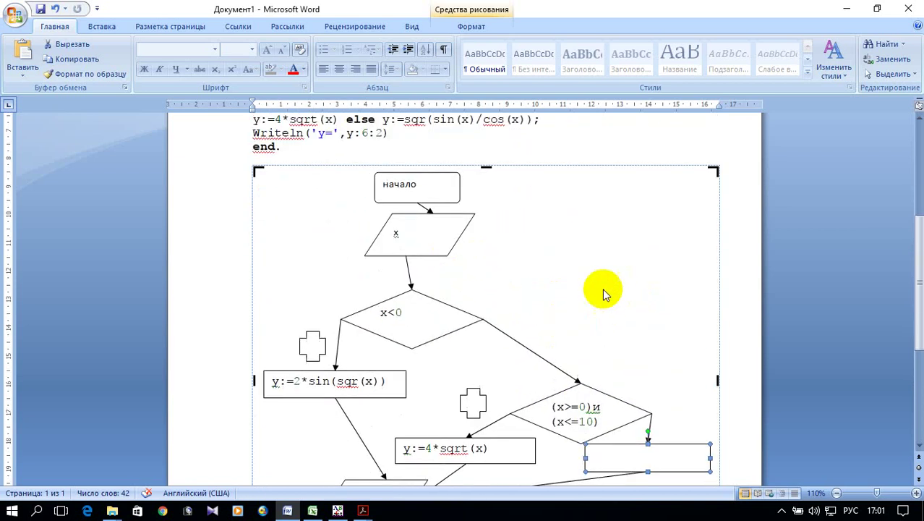
{"action": "scroll", "coordinate": [604, 293], "scroll_direction": "up", "scroll_amount": 3}
{"action": "scroll", "coordinate": [489, 231], "scroll_direction": "up", "scroll_amount": 2}
{"action": "left_click_drag", "start_coordinate": [384, 230], "coordinate": [530, 230]}
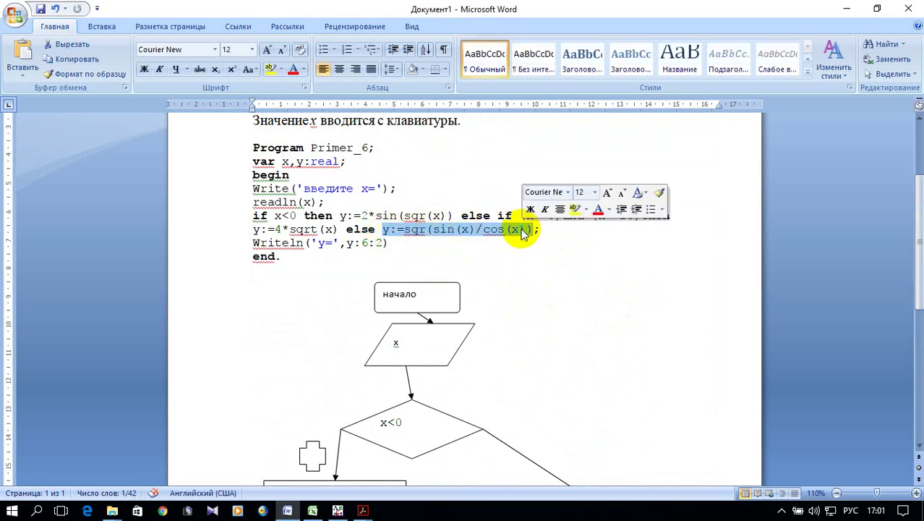
{"action": "right_click", "coordinate": [524, 230]}
{"action": "left_click", "coordinate": [569, 255]}
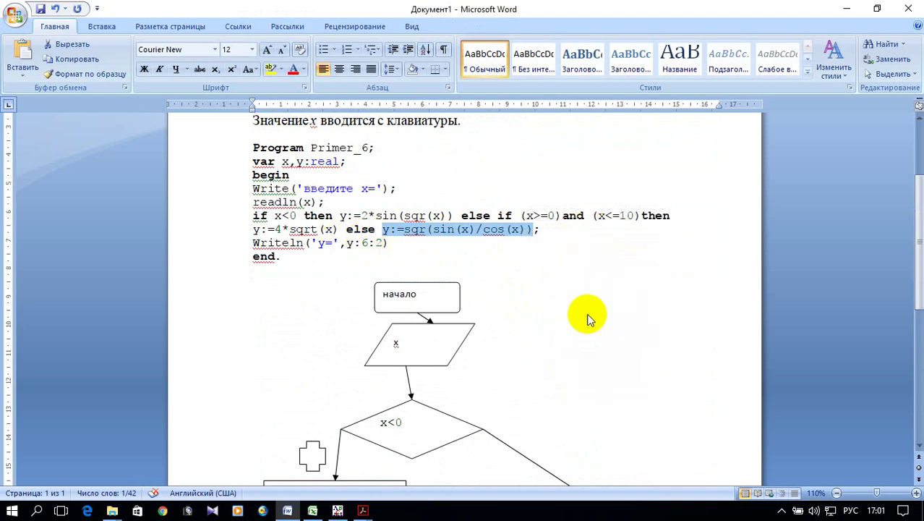
- Paste y:=sqr(sin(x)/cos(x)) into the right-branch rectangle and widen it leftward
{"action": "scroll", "coordinate": [587, 316], "scroll_direction": "down", "scroll_amount": 5}
{"action": "left_click", "coordinate": [625, 309]}
{"action": "right_click", "coordinate": [626, 311]}
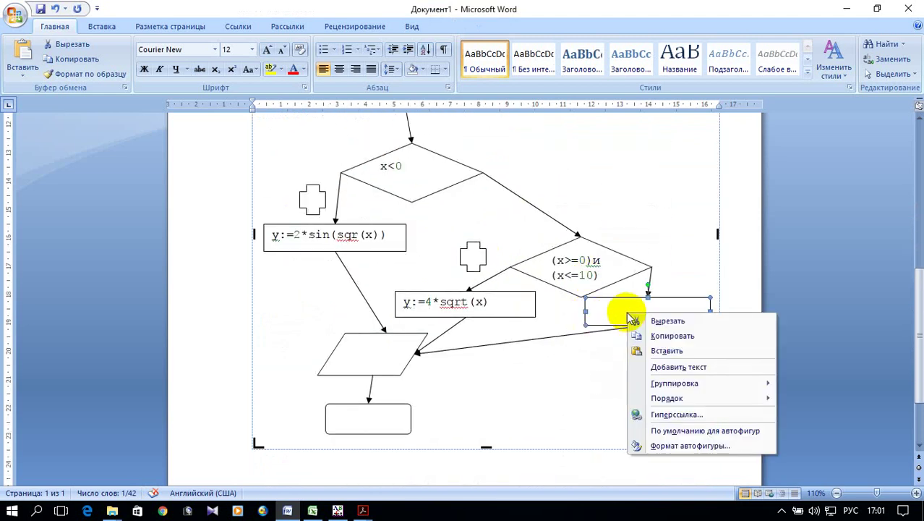
{"action": "left_click", "coordinate": [672, 369]}
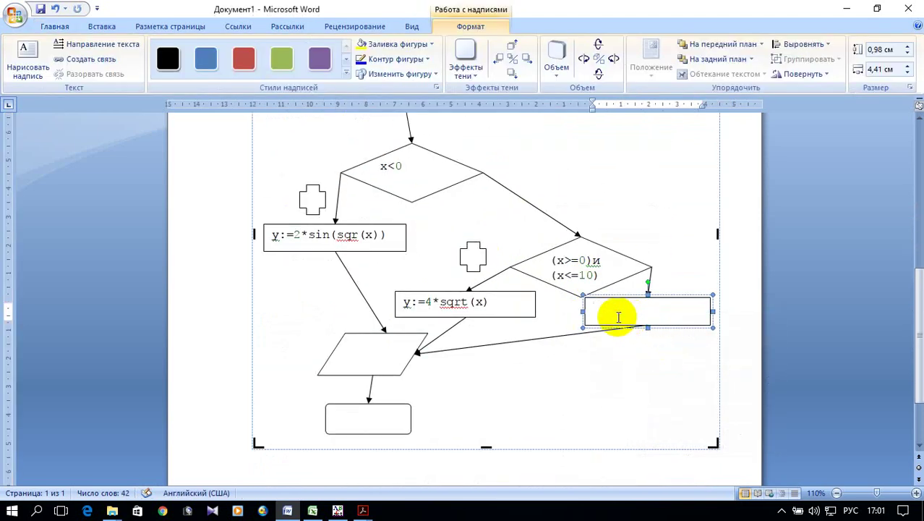
{"action": "right_click", "coordinate": [616, 317]}
{"action": "left_click", "coordinate": [655, 168]}
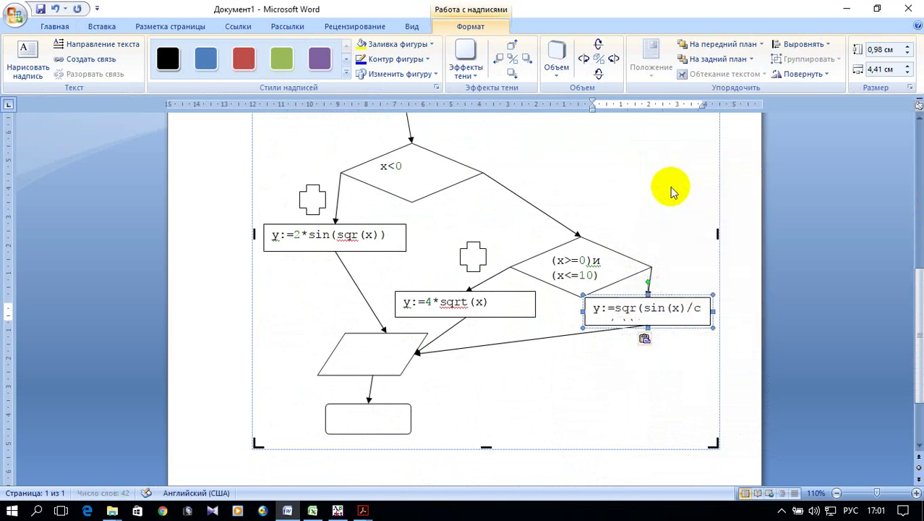
{"action": "left_click_drag", "start_coordinate": [581, 311], "coordinate": [553, 315]}
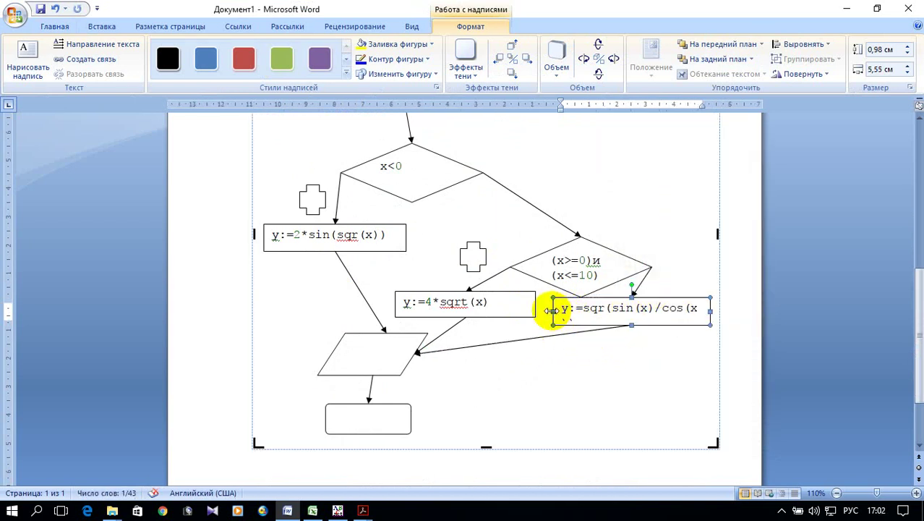
{"action": "left_click_drag", "start_coordinate": [542, 311], "coordinate": [542, 313]}
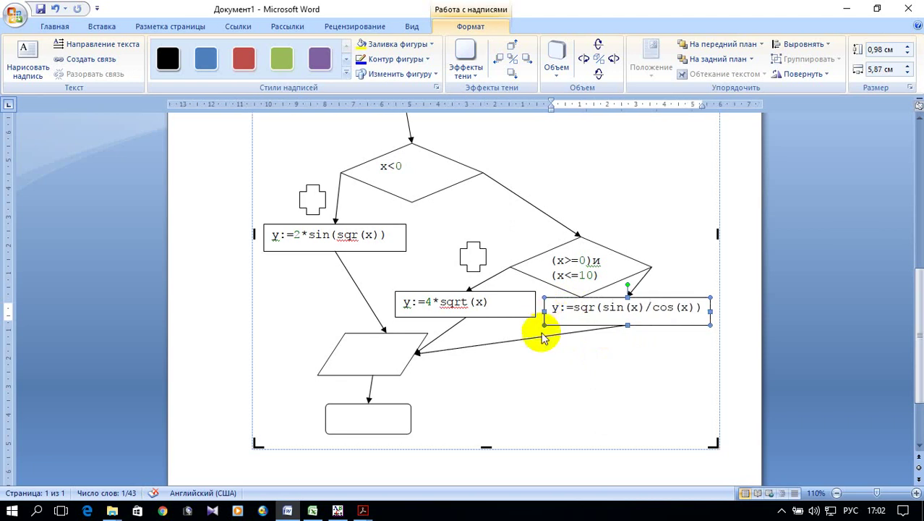
{"action": "scroll", "coordinate": [545, 325], "scroll_direction": "down", "scroll_amount": 3}
{"action": "scroll", "coordinate": [550, 322], "scroll_direction": "up", "scroll_amount": 1}
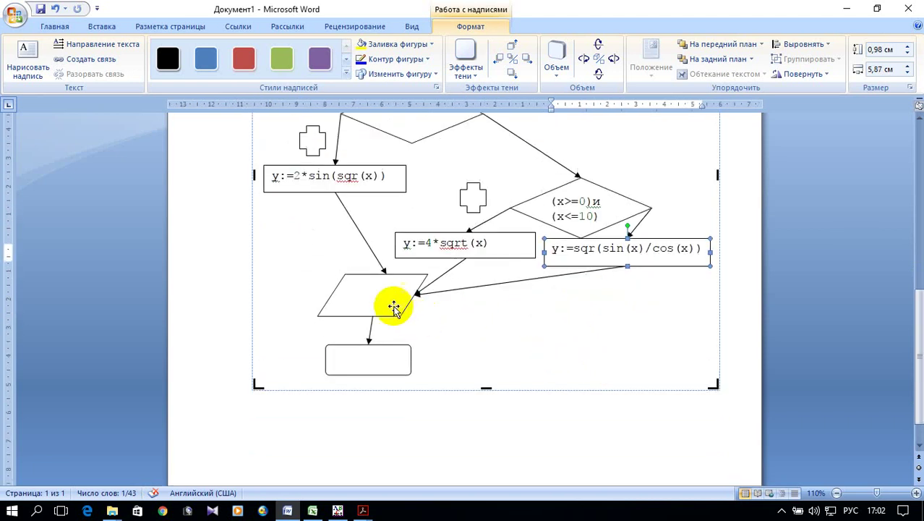
- Label the output parallelogram 'y'
{"action": "left_click", "coordinate": [373, 290]}
{"action": "right_click", "coordinate": [375, 294]}
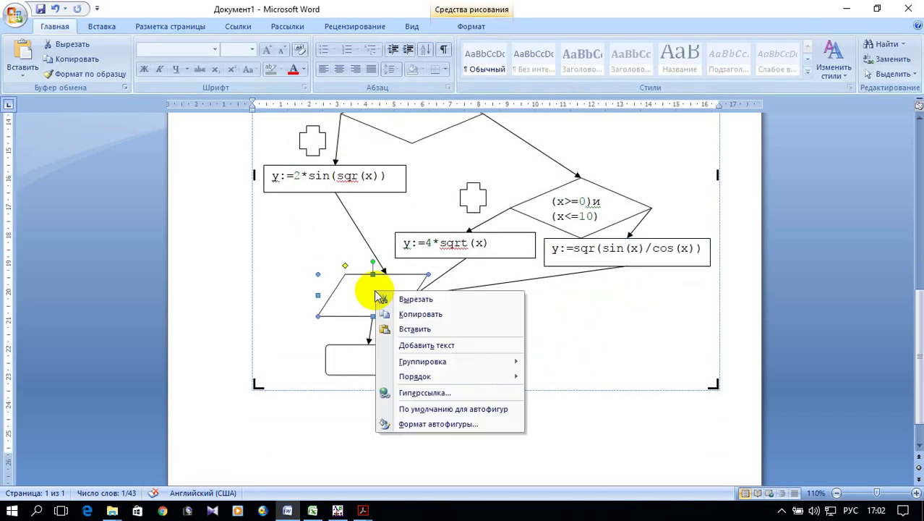
{"action": "left_click", "coordinate": [458, 345]}
{"action": "scroll", "coordinate": [453, 344], "scroll_direction": "down", "scroll_amount": 4}
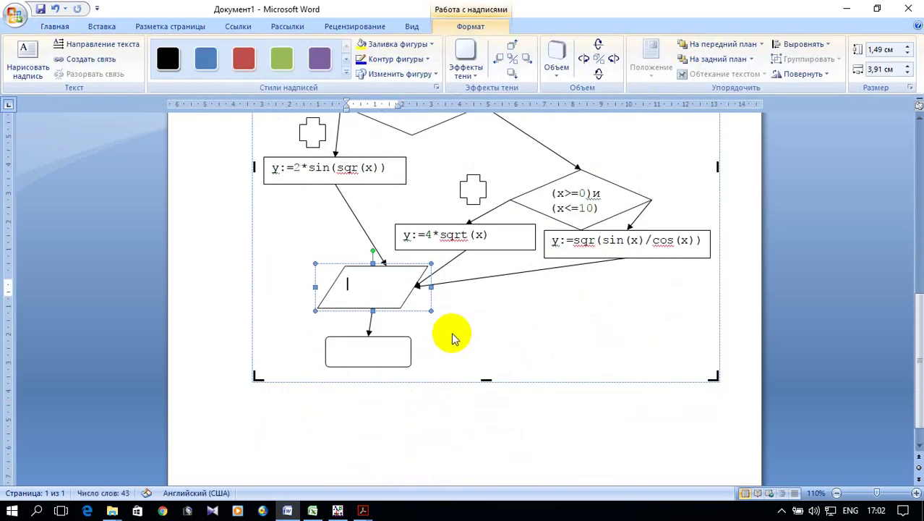
- Label the bottom terminal box 'конец'
{"action": "left_click", "coordinate": [358, 356]}
{"action": "right_click", "coordinate": [359, 357]}
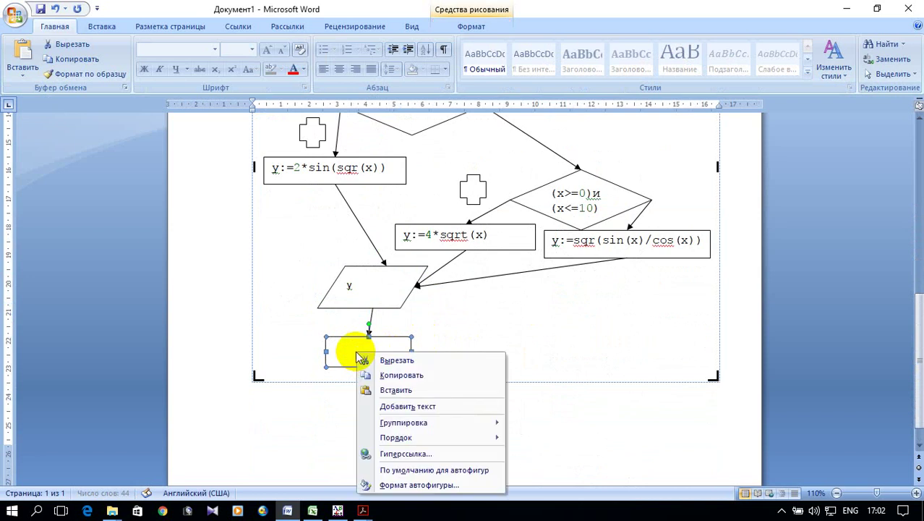
{"action": "left_click", "coordinate": [405, 405]}
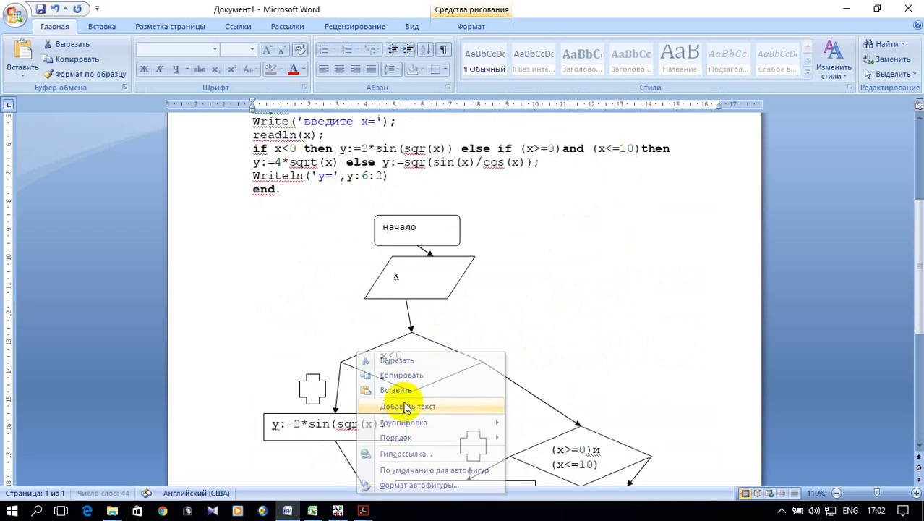
{"action": "scroll", "coordinate": [463, 320], "scroll_direction": "down", "scroll_amount": 5}
{"action": "scroll", "coordinate": [457, 320], "scroll_direction": "down", "scroll_amount": 3}
{"action": "type", "text": "конец"}
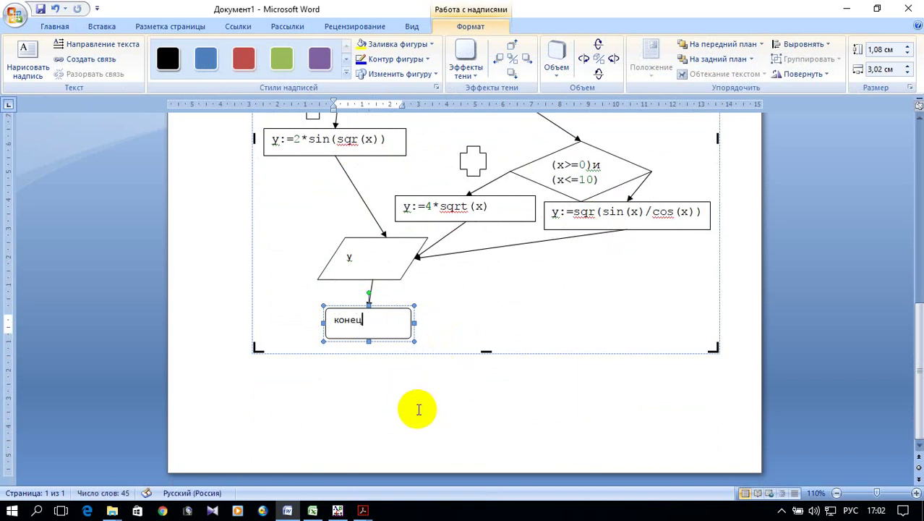
{"action": "left_click", "coordinate": [434, 414]}
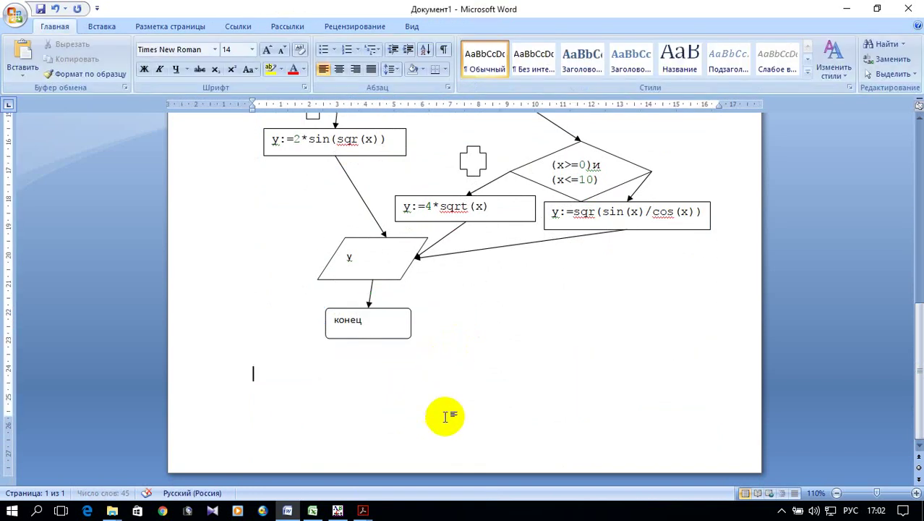
{"action": "scroll", "coordinate": [445, 416], "scroll_direction": "up", "scroll_amount": 3}
{"action": "scroll", "coordinate": [445, 416], "scroll_direction": "up", "scroll_amount": 3}
- Fit the drawing canvas to the flowchart with Подобрать размер
{"action": "left_click", "coordinate": [423, 320]}
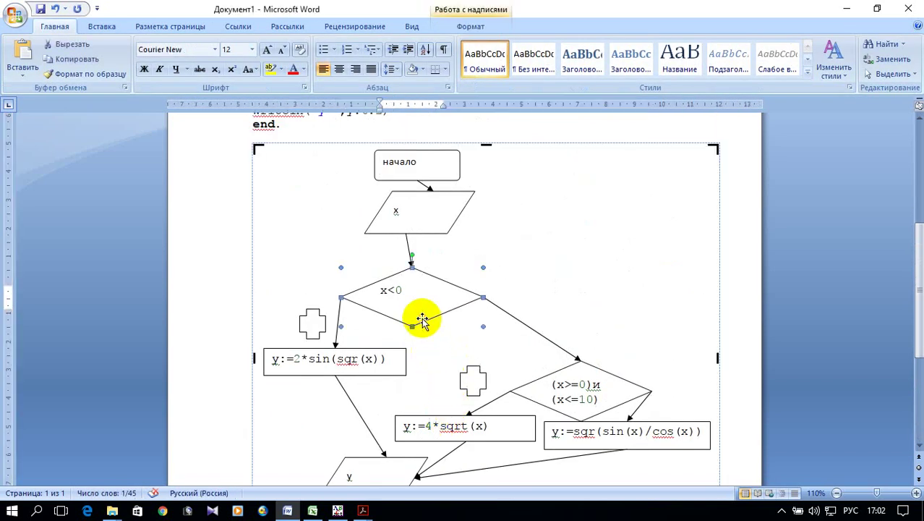
{"action": "right_click", "coordinate": [661, 144]}
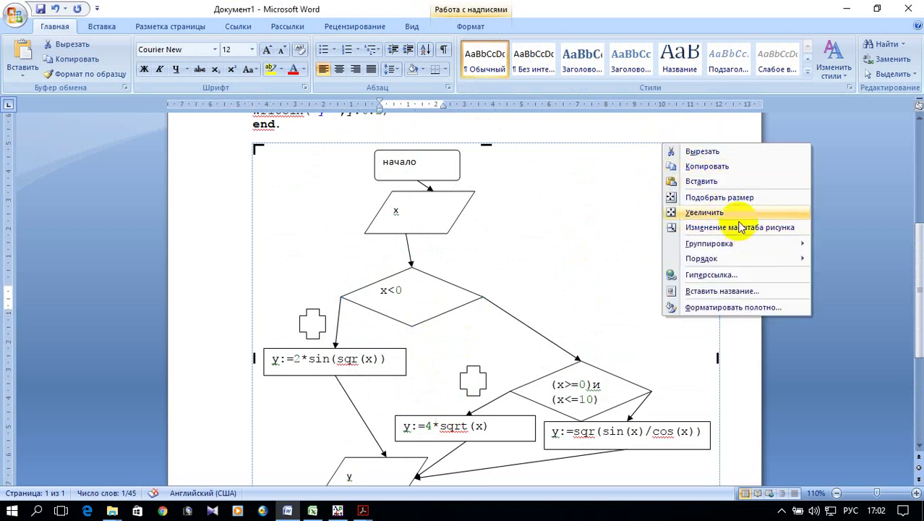
{"action": "left_click", "coordinate": [720, 198]}
{"action": "scroll", "coordinate": [597, 206], "scroll_direction": "down", "scroll_amount": 4}
{"action": "scroll", "coordinate": [597, 206], "scroll_direction": "up", "scroll_amount": 4}
{"action": "scroll", "coordinate": [598, 206], "scroll_direction": "up", "scroll_amount": 3}
{"action": "scroll", "coordinate": [598, 203], "scroll_direction": "up", "scroll_amount": 3}
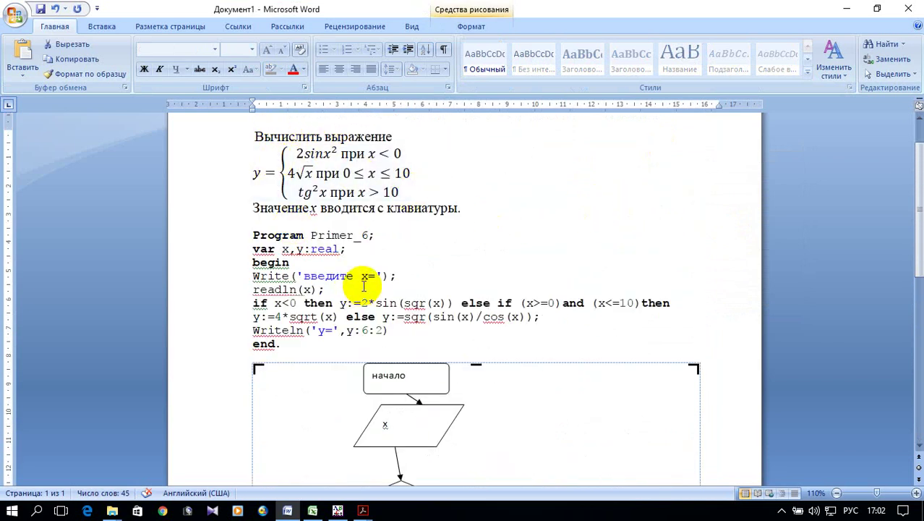
{"action": "scroll", "coordinate": [363, 285], "scroll_direction": "down", "scroll_amount": 3}
{"action": "scroll", "coordinate": [365, 287], "scroll_direction": "down", "scroll_amount": 1}
{"action": "scroll", "coordinate": [366, 287], "scroll_direction": "down", "scroll_amount": 1}
{"action": "scroll", "coordinate": [369, 290], "scroll_direction": "down", "scroll_amount": 2}
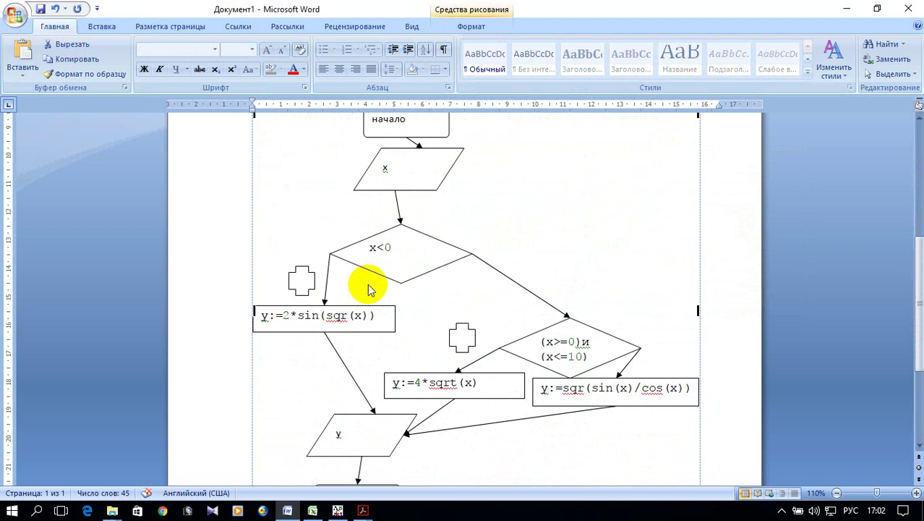
{"action": "scroll", "coordinate": [368, 289], "scroll_direction": "down", "scroll_amount": 1}
{"action": "scroll", "coordinate": [369, 286], "scroll_direction": "up", "scroll_amount": 1}
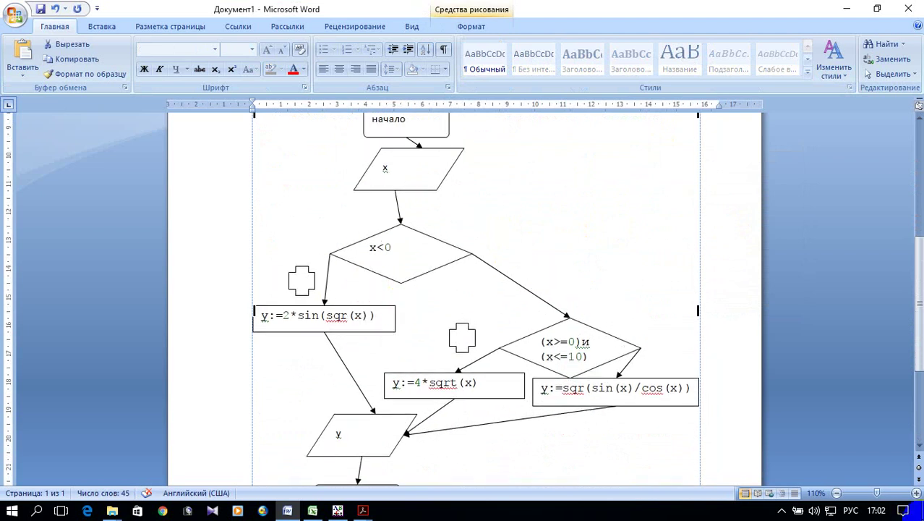
- Set the zoom to 100% and bring the lab assignment PDF forward in Acrobat Reader
{"action": "left_click", "coordinate": [836, 494]}
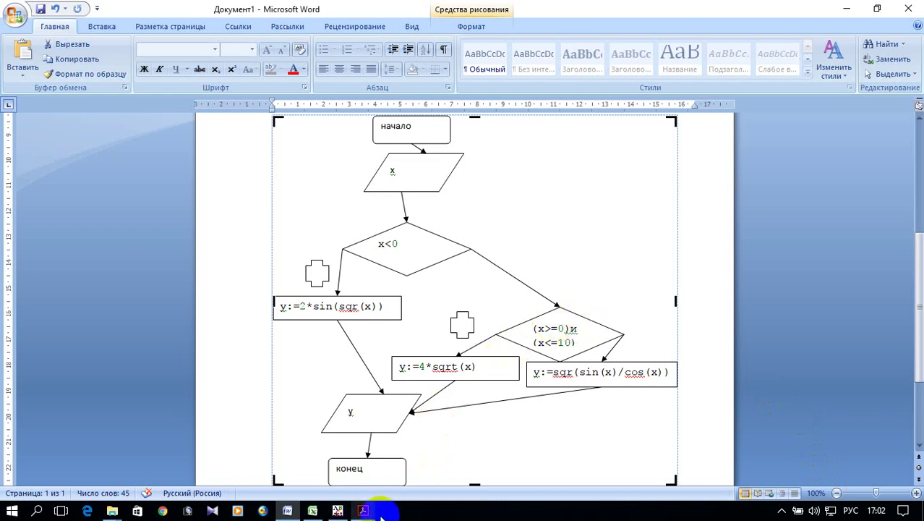
{"action": "mouse_move", "coordinate": [369, 511]}
{"action": "left_click", "coordinate": [292, 479]}
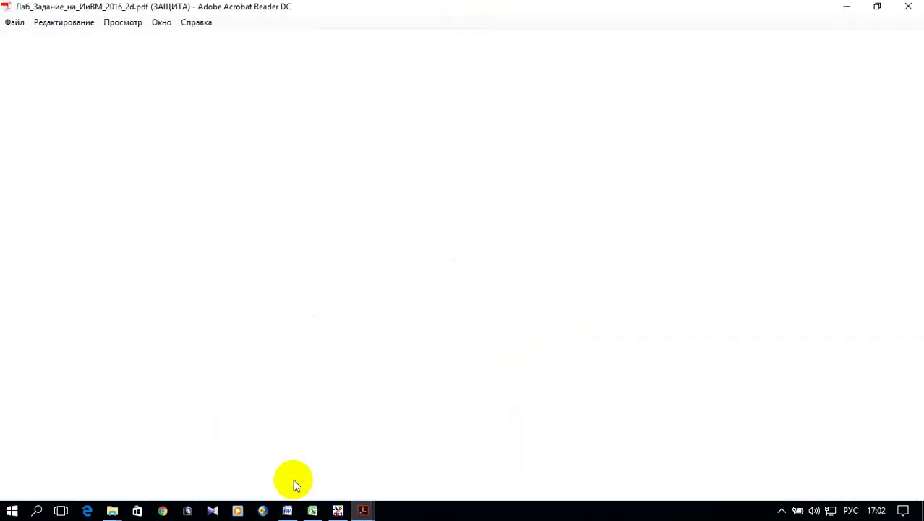